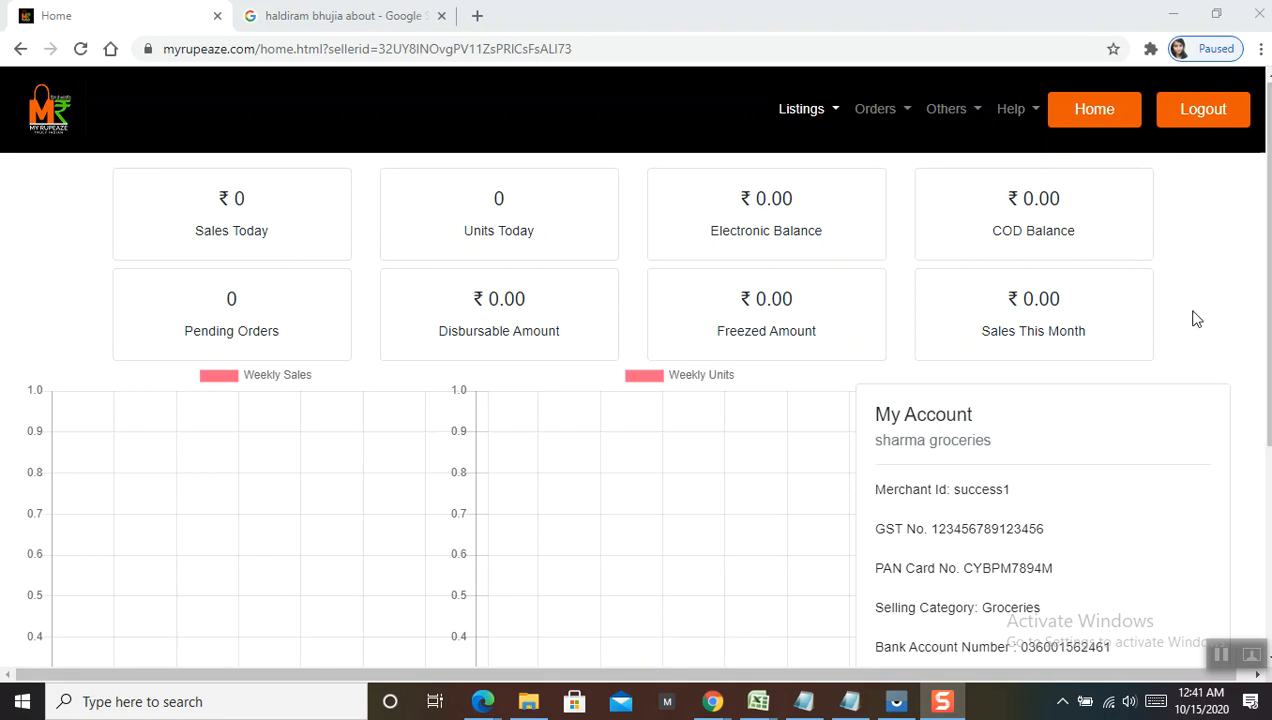
- Start a new product listing and set its category to Groceries
left_click(838, 116)
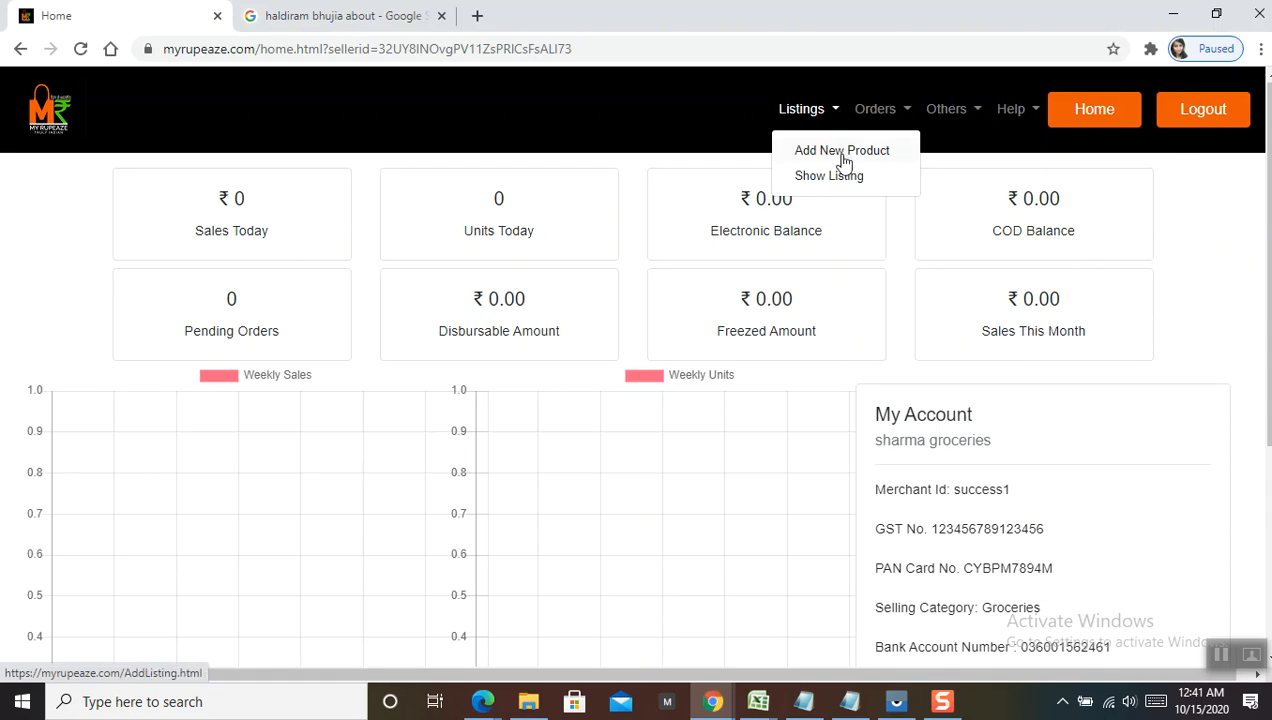
left_click(844, 155)
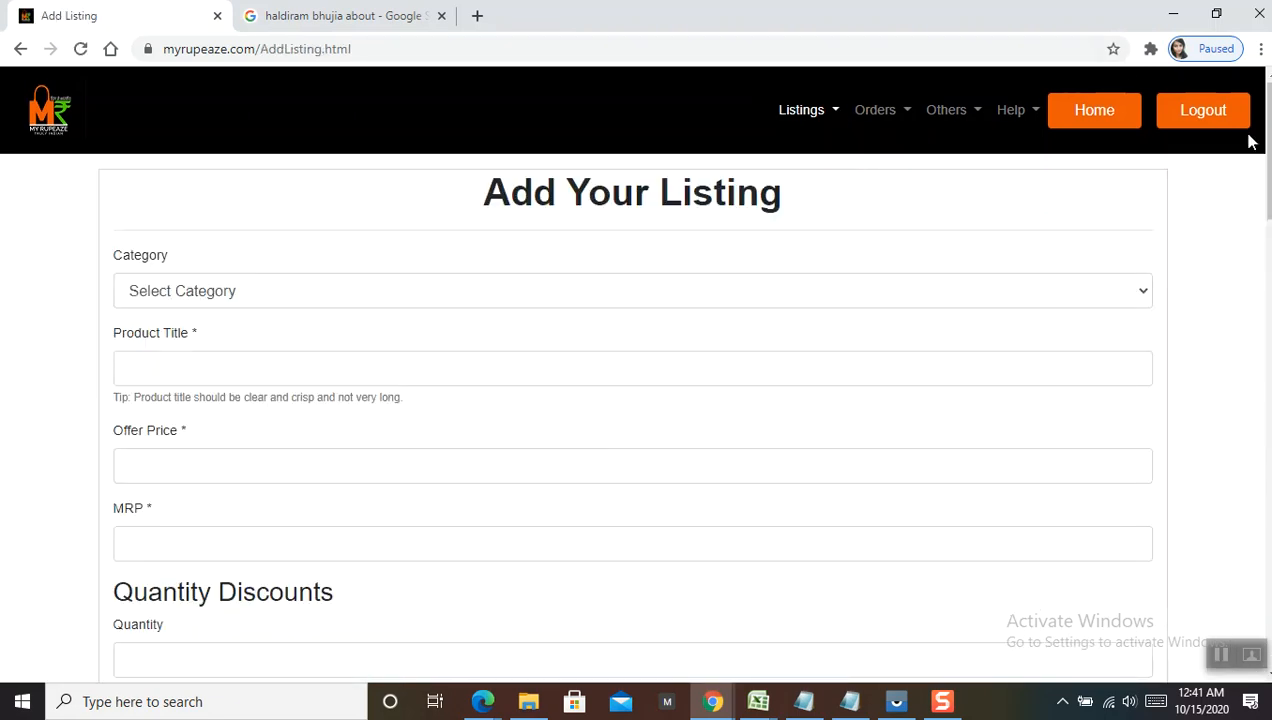
mouse_move(1268, 125)
left_mouse_down()
mouse_move(1270, 492)
mouse_move(1270, 125)
left_mouse_up()
left_click(1143, 294)
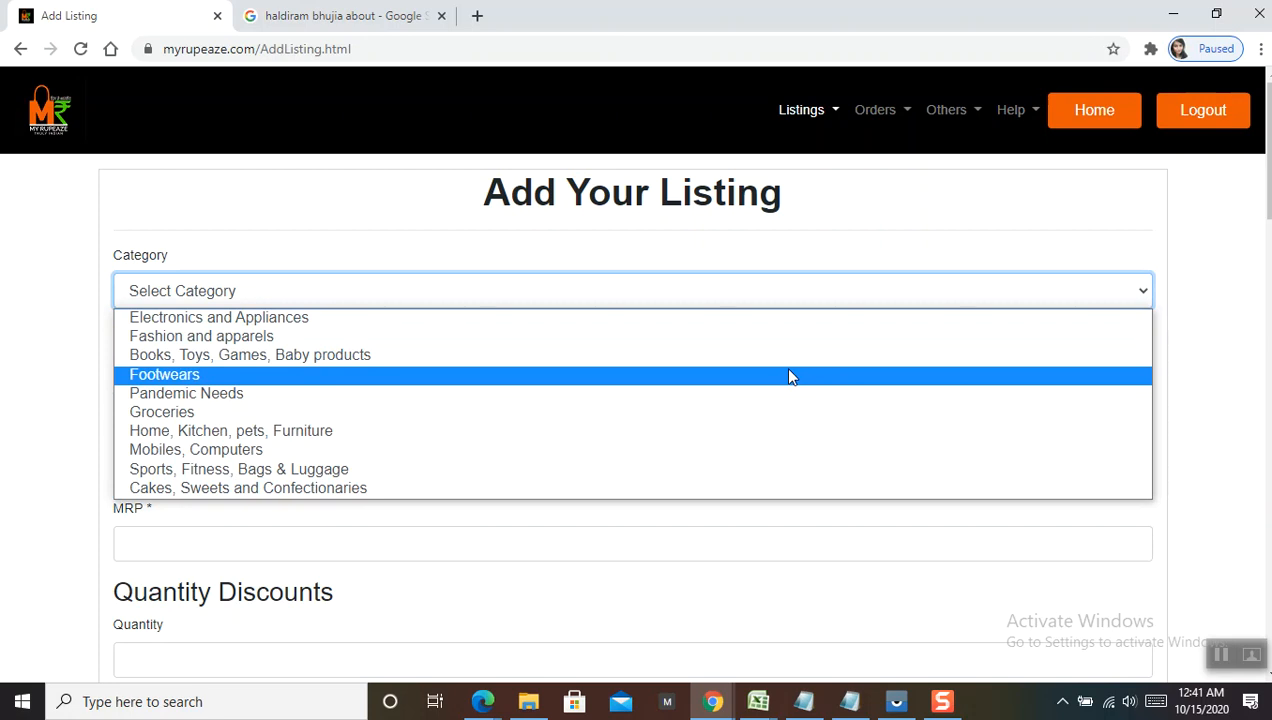
left_click(757, 412)
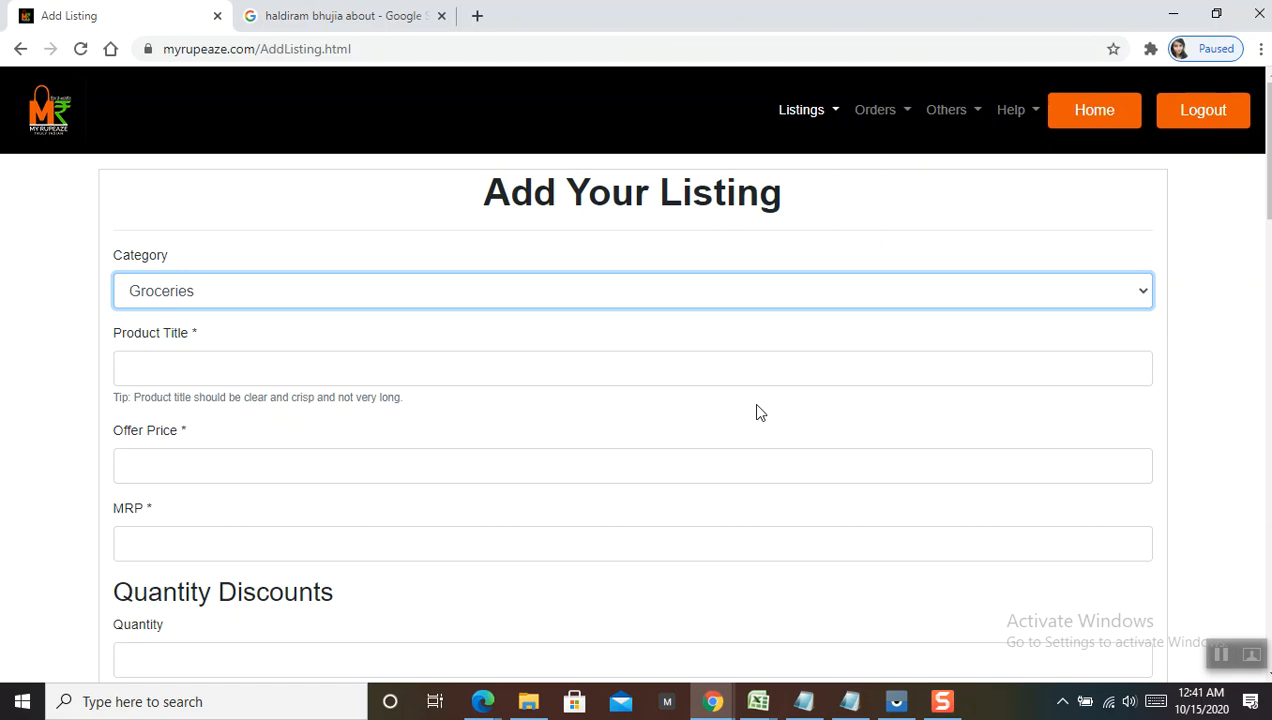
- Copy "Haldiram's Bhujia" from the Google search results snippet and paste it as the product title
left_click(518, 368)
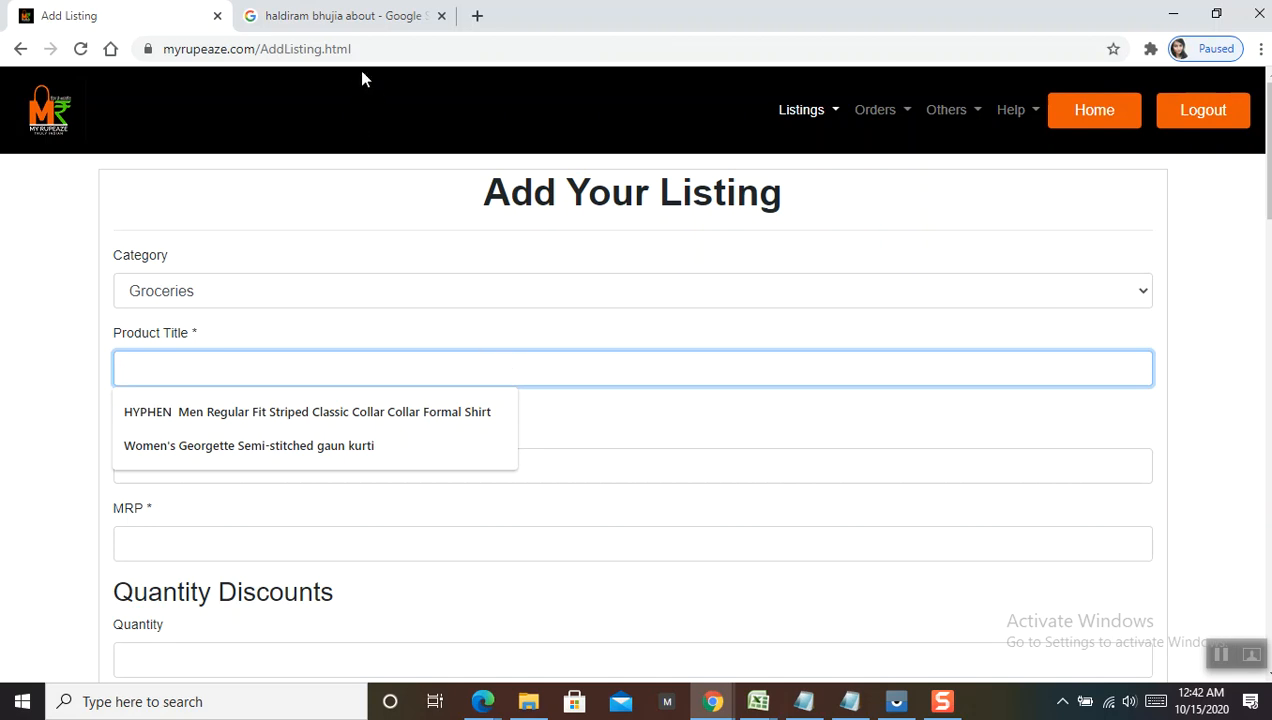
left_click(350, 9)
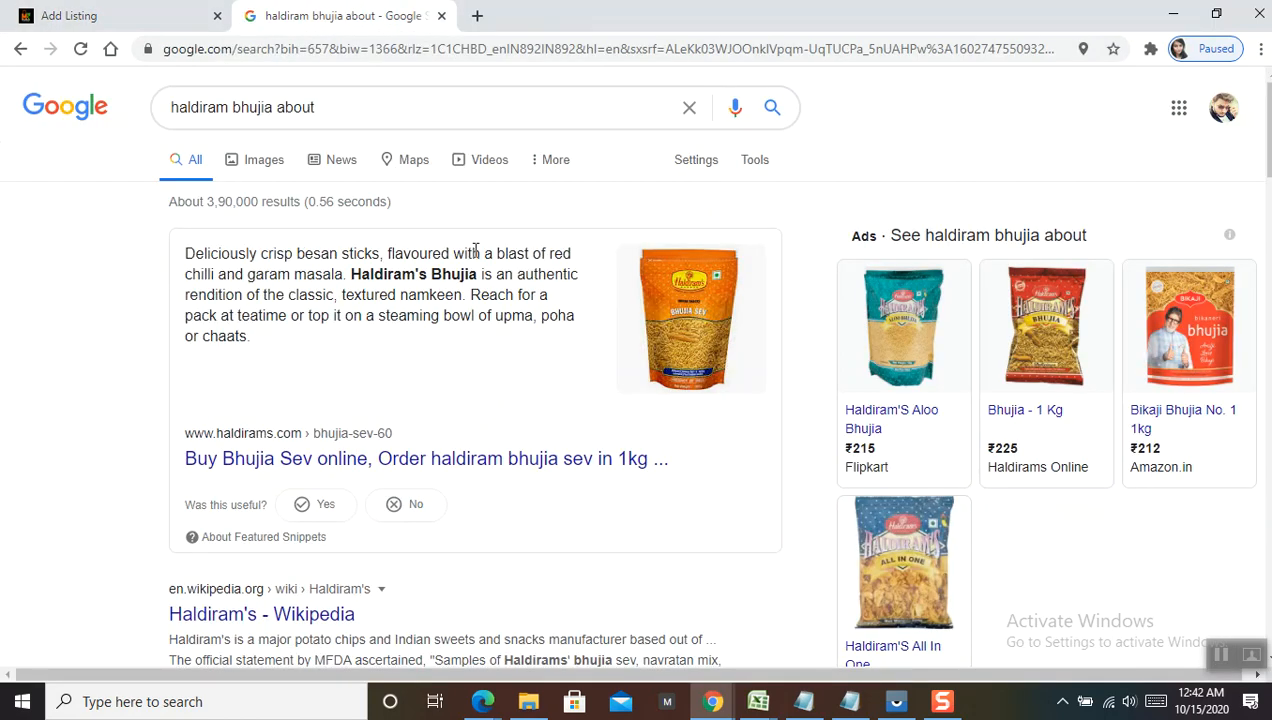
left_click(120, 16)
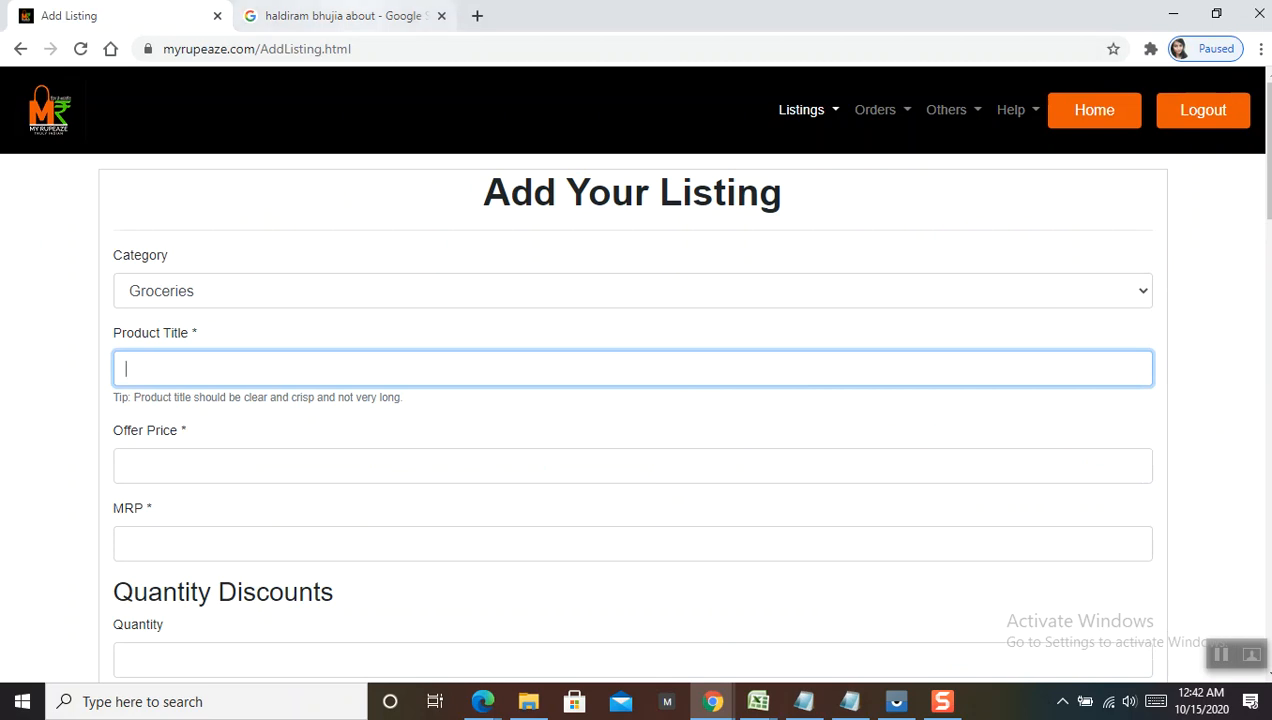
left_click(345, 16)
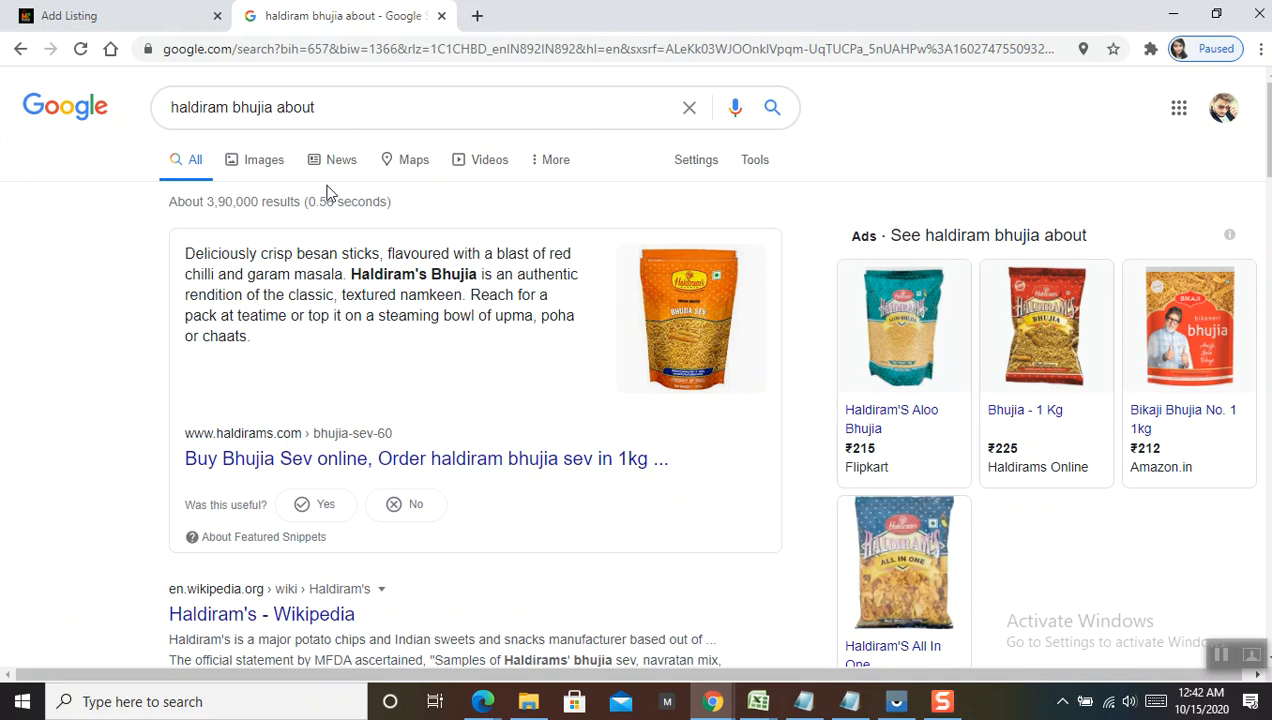
left_click_drag(477, 278, 352, 282)
key("ctrl+c")
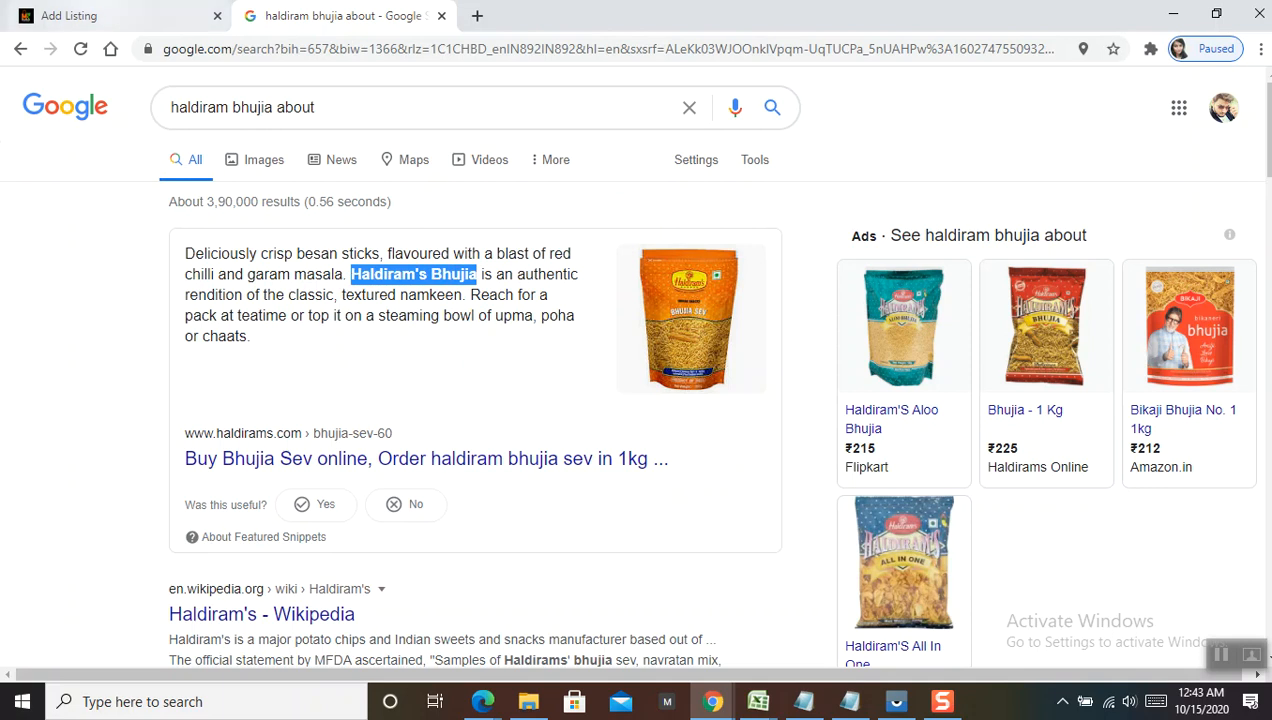
left_click(97, 9)
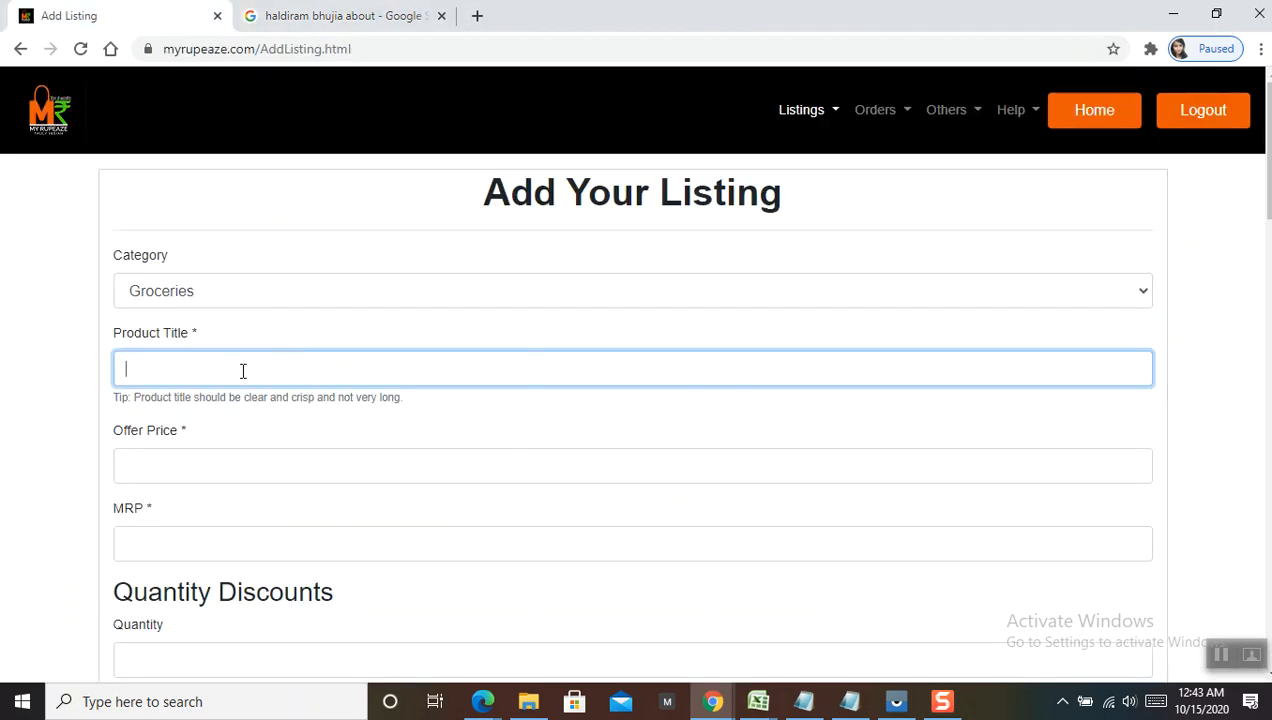
key("ctrl+v")
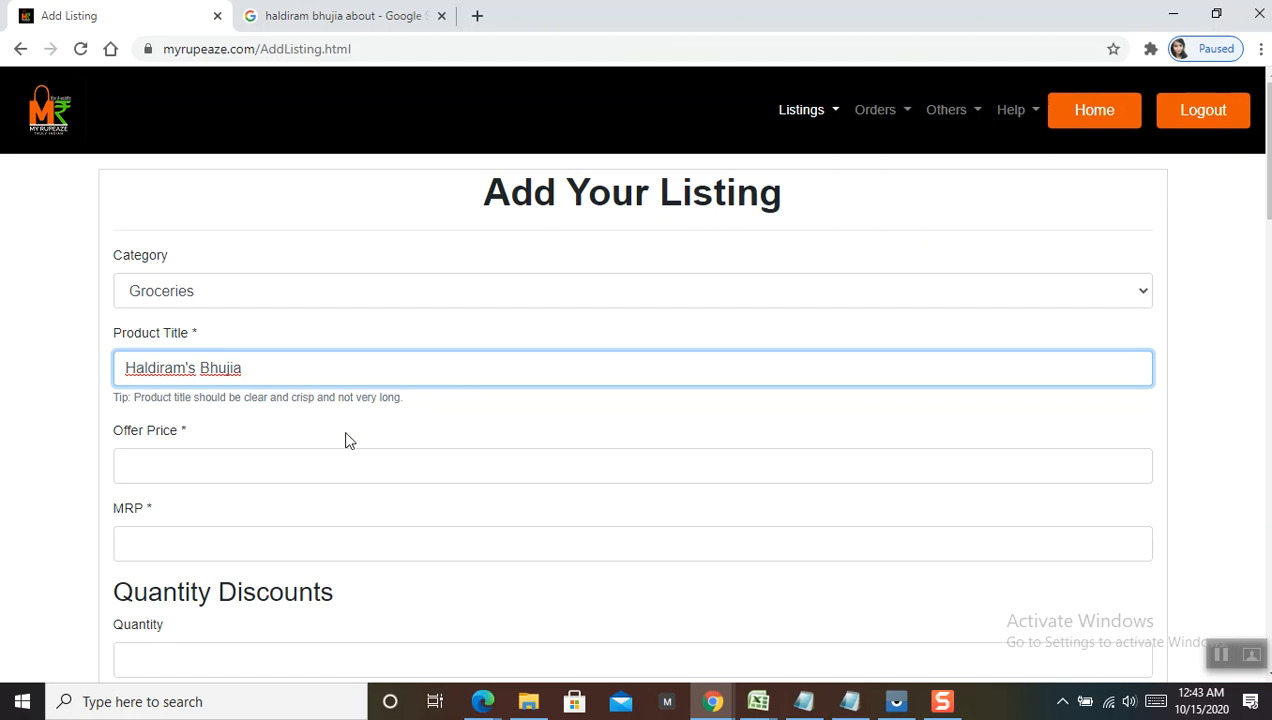
- Set the listing's MRP to 99 and its offer price to 93
left_click(300, 463)
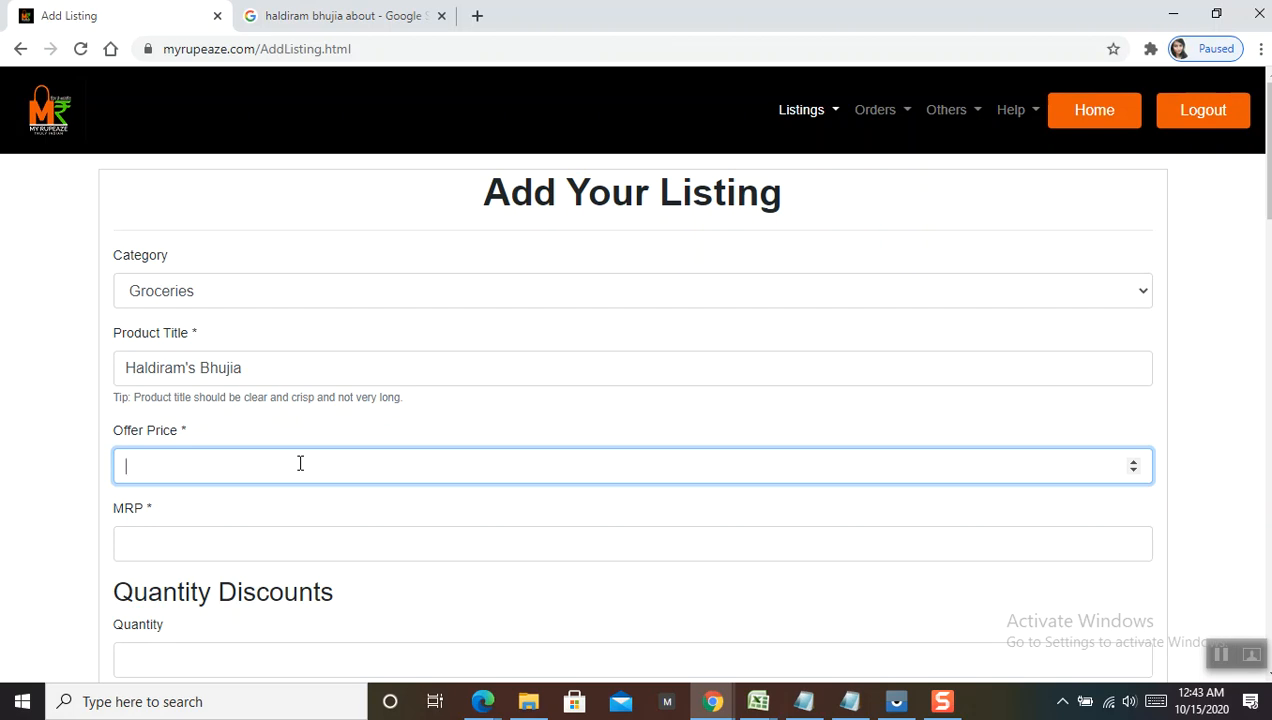
left_click(179, 538)
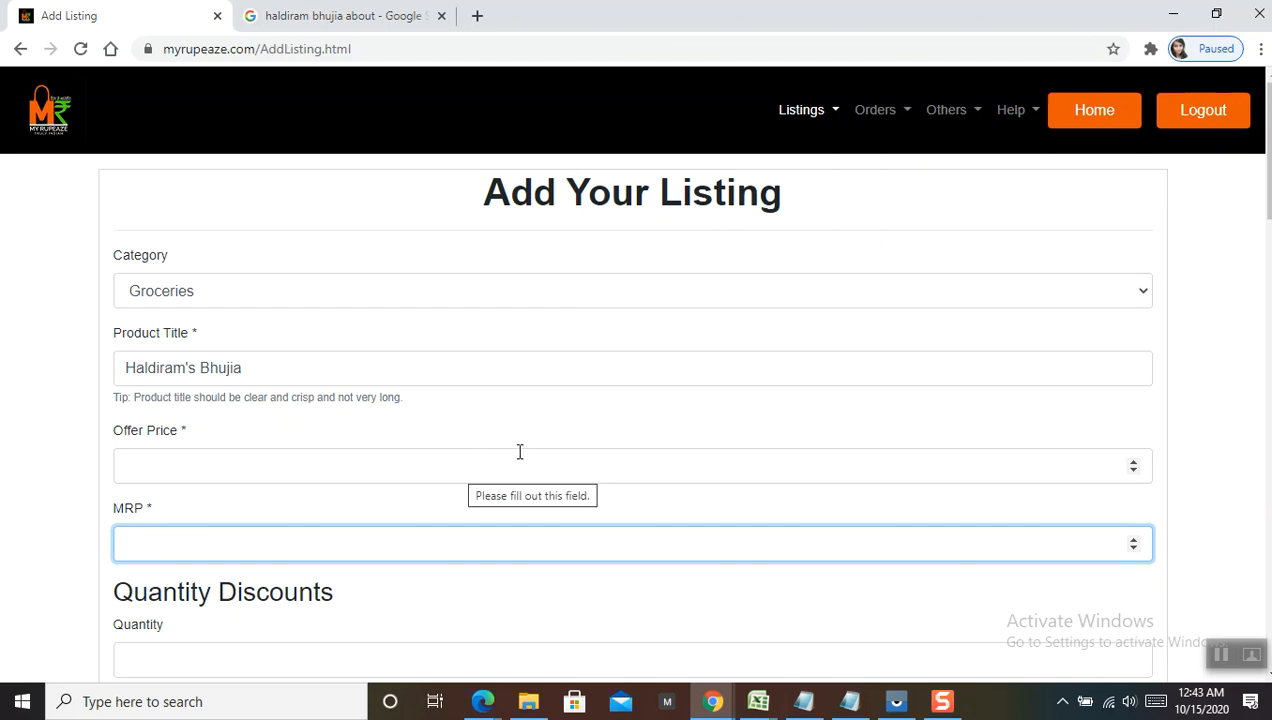
type("99")
left_click(253, 465)
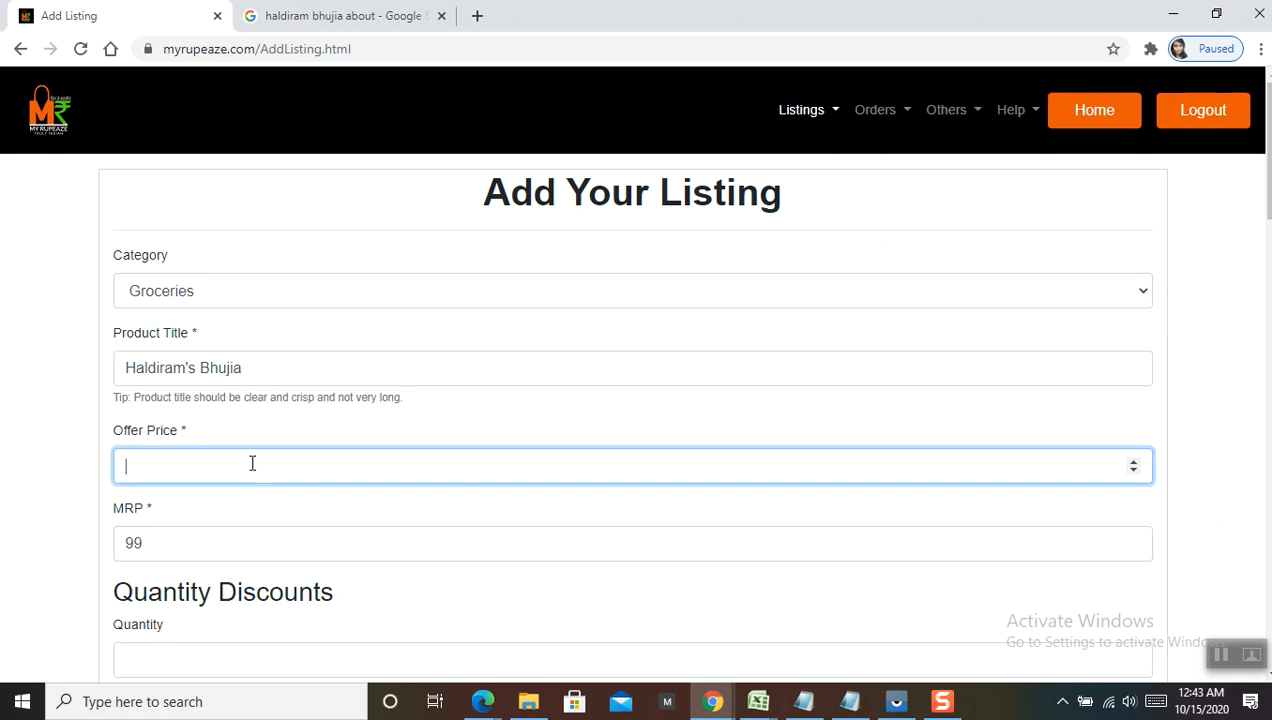
type("93")
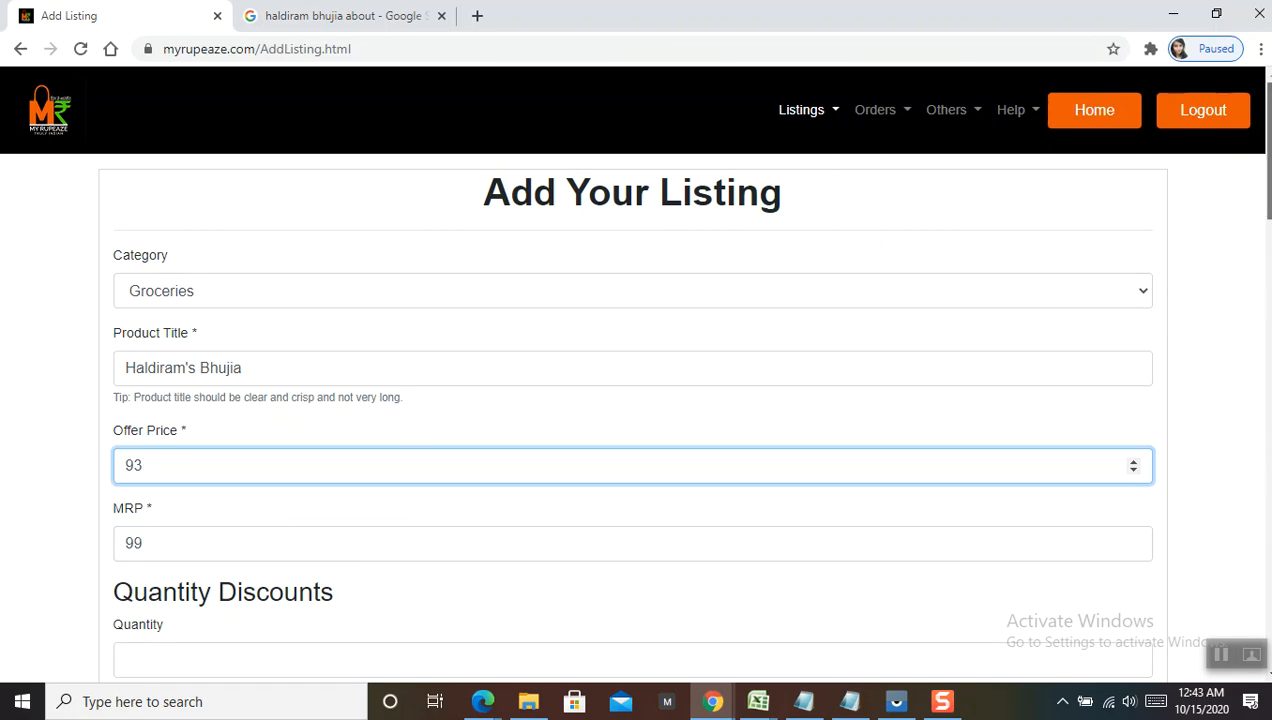
- Try to add a quantity discount for quantity 1 at a price of 93
scroll(1262, 200, "down", 2)
left_click_drag(1268, 190, 1268, 203)
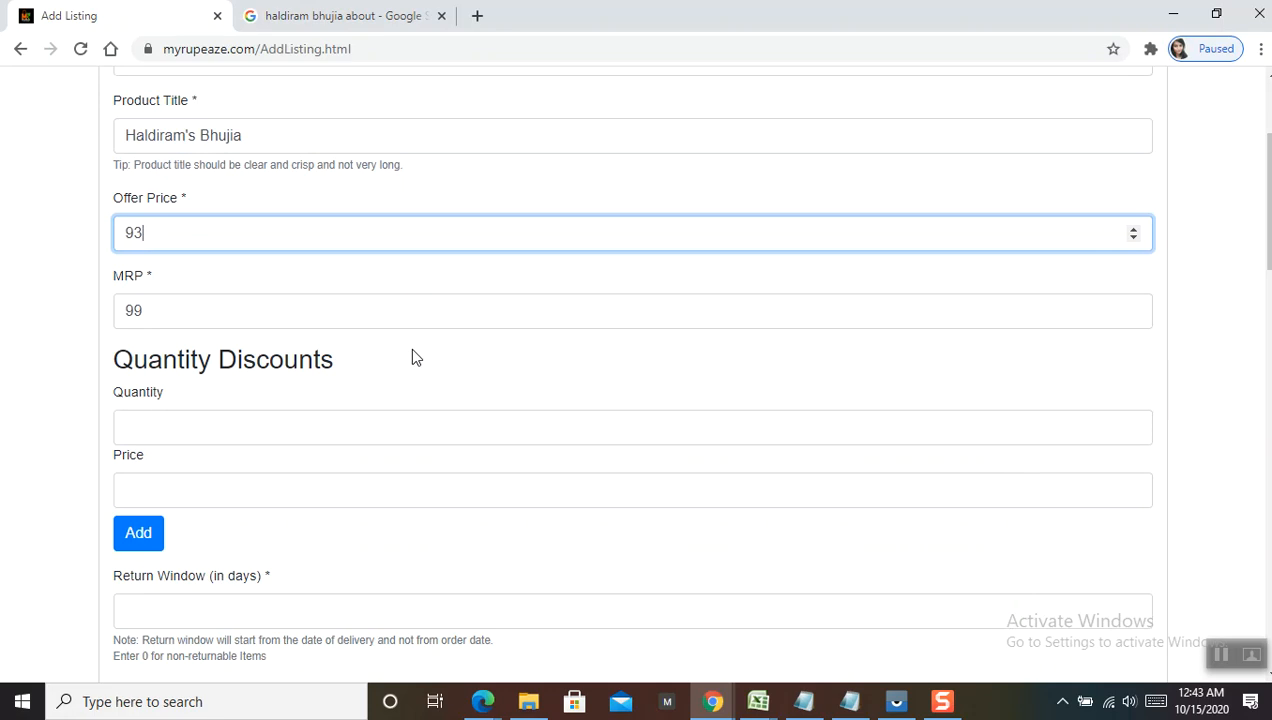
left_click(260, 421)
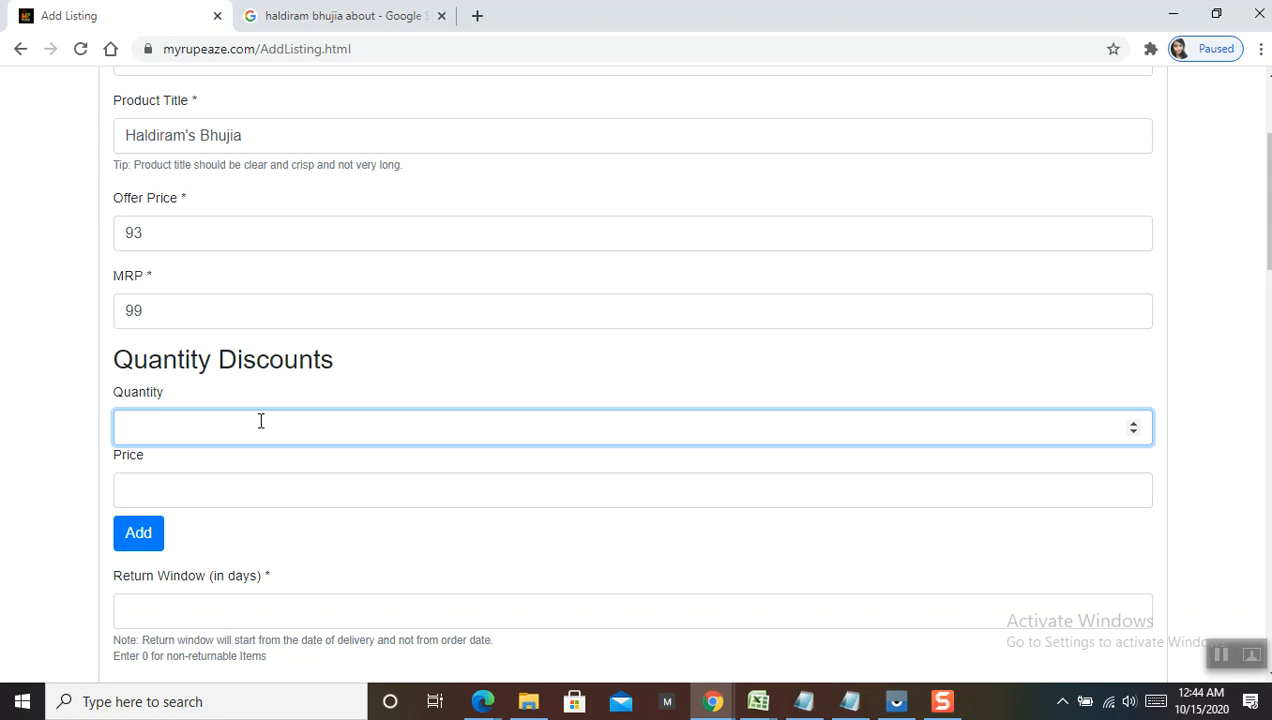
type("1")
left_click(165, 487)
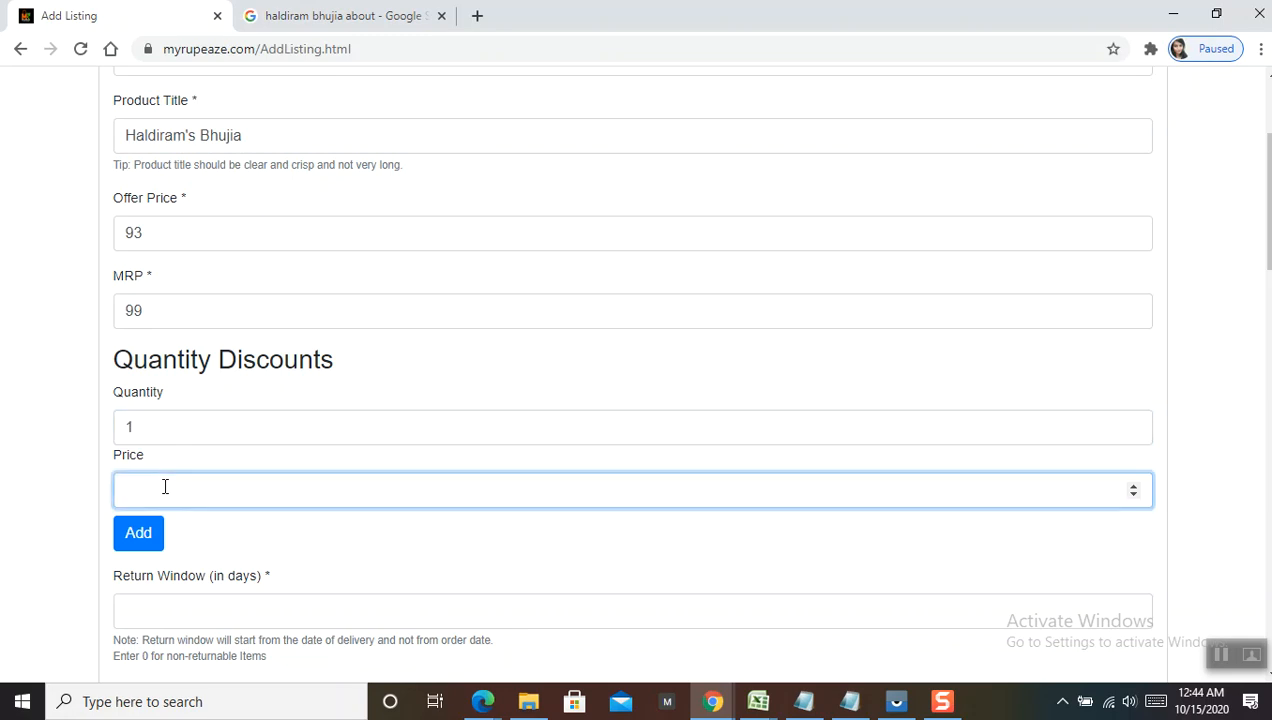
type("93")
left_click(142, 536)
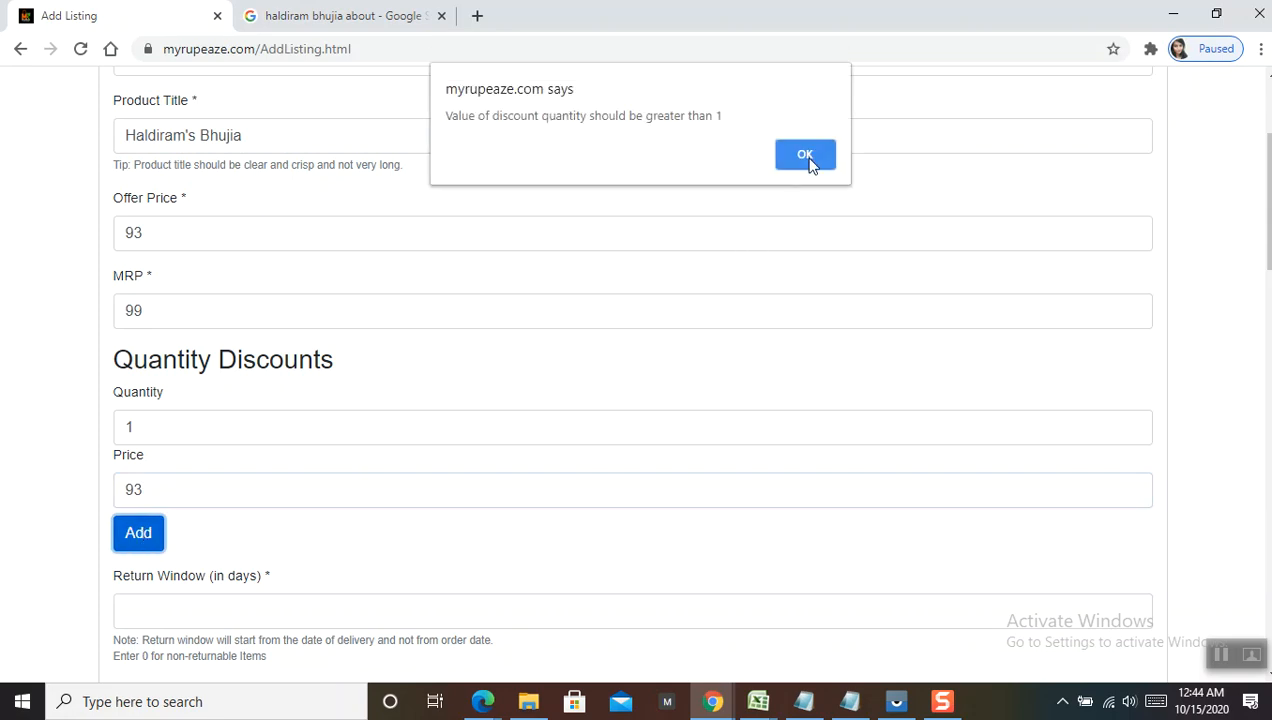
key("Return")
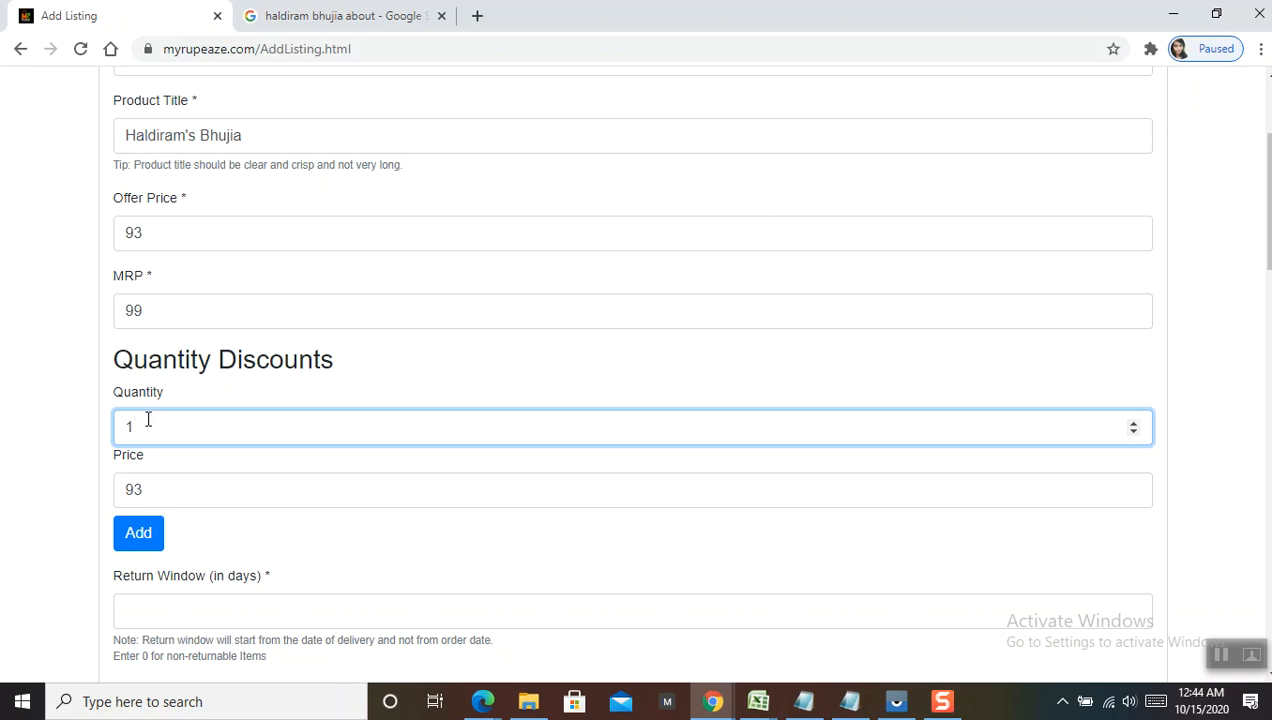
- Change the quantity discount entry to quantity 2 at a price of 91 and add it to the listing
key("BackSpace")
type("2")
left_click(150, 488)
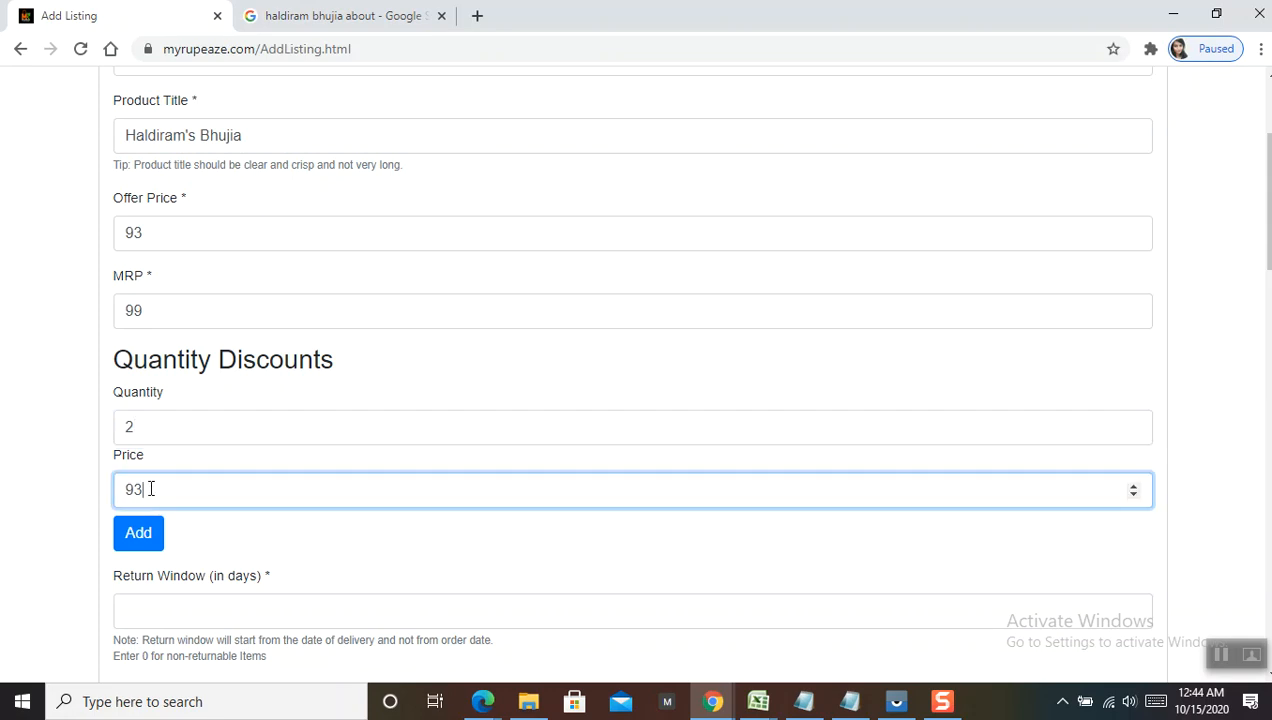
key("BackSpace")
key("BackSpace")
type("91")
left_click(141, 536)
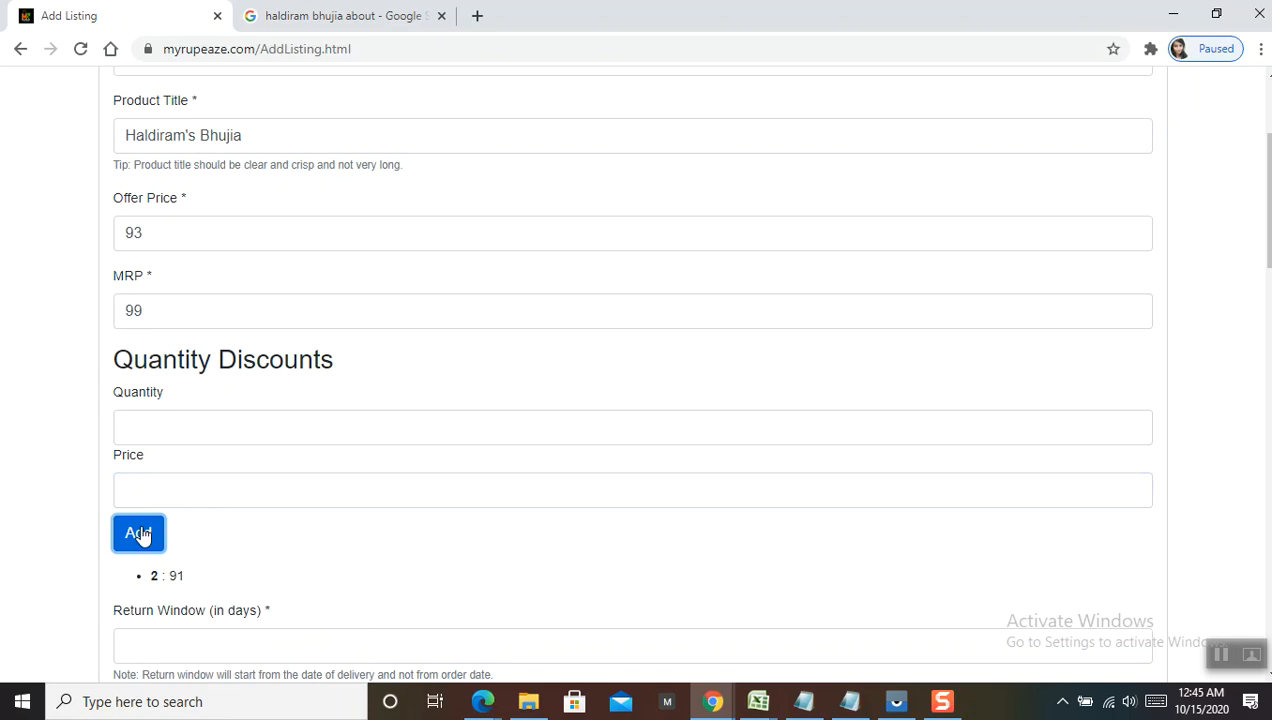
- Add another quantity discount for quantity 3 at a price of 90
left_click(167, 430)
type("3")
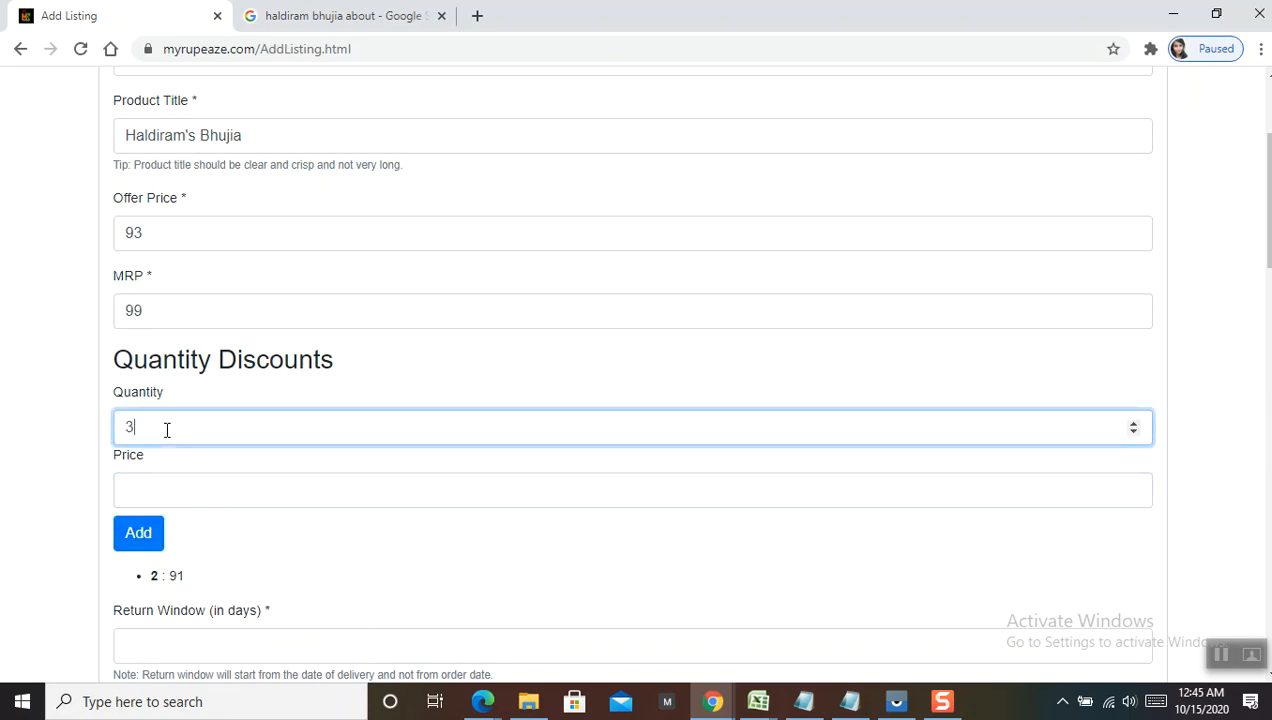
left_click(156, 494)
type("90")
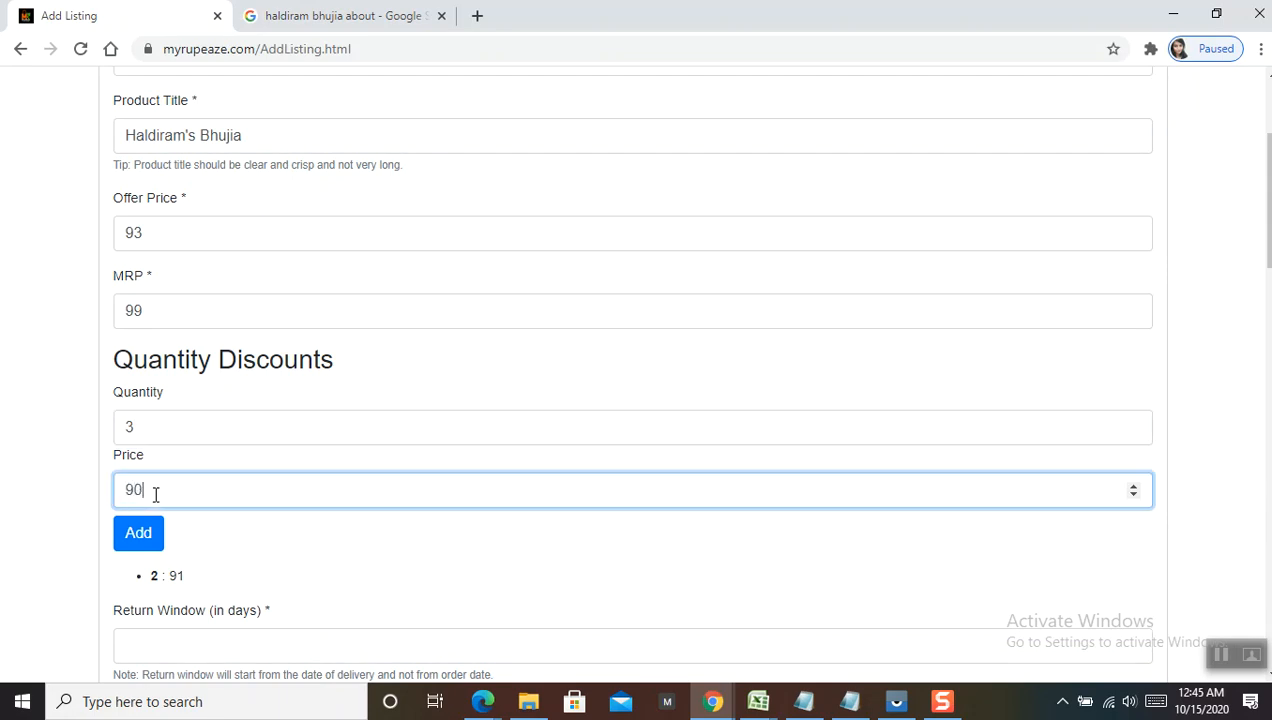
left_click(143, 533)
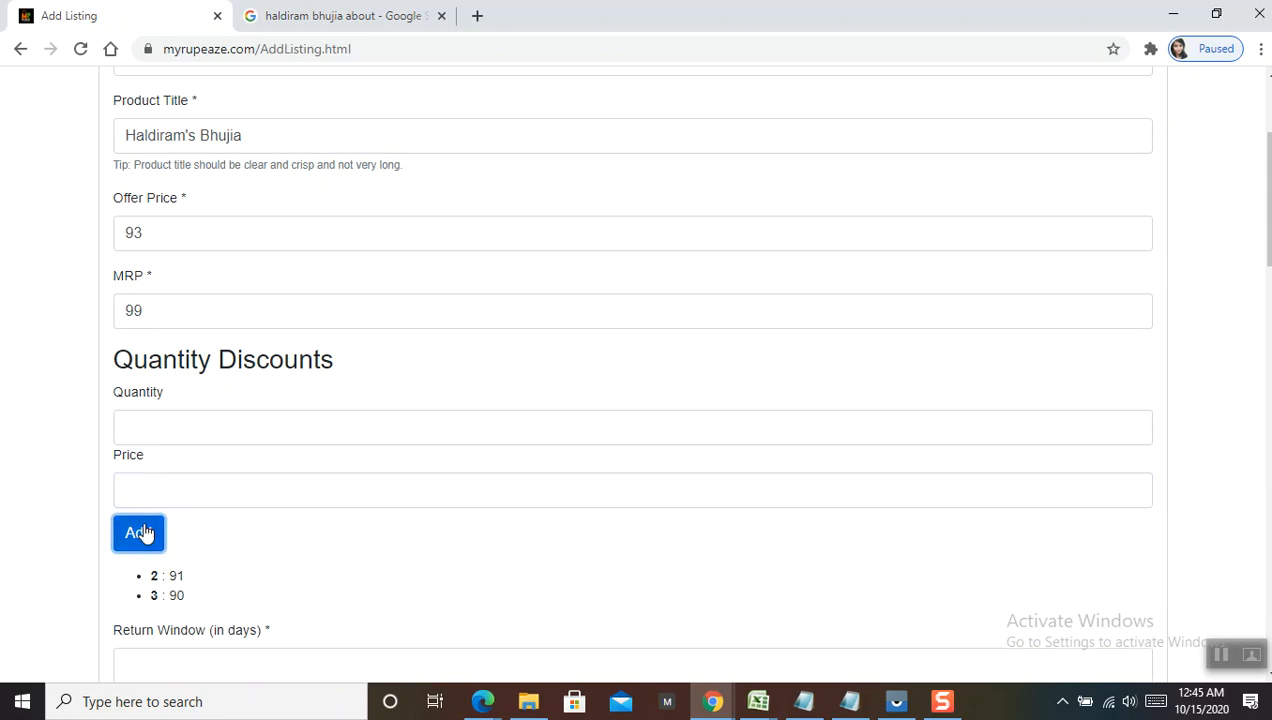
- Set the return window to 7 days and the GST to 5 percent
left_click_drag(1269, 240, 1269, 285)
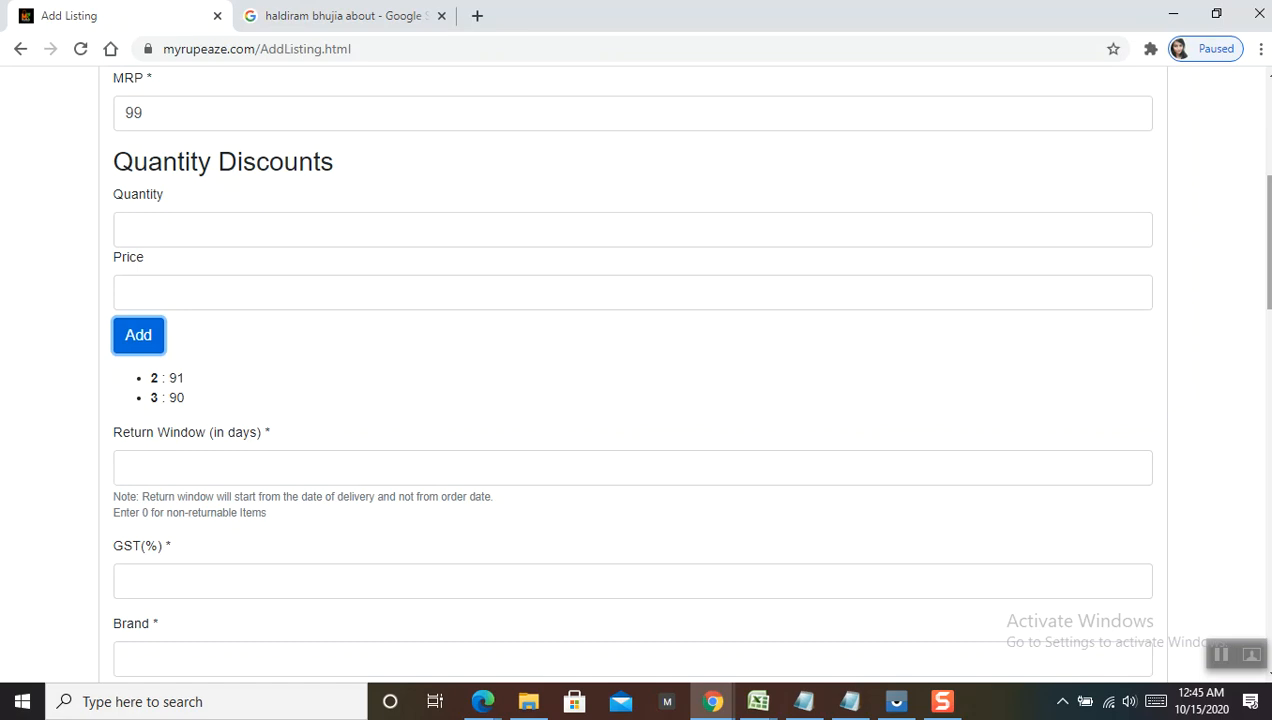
left_click(185, 477)
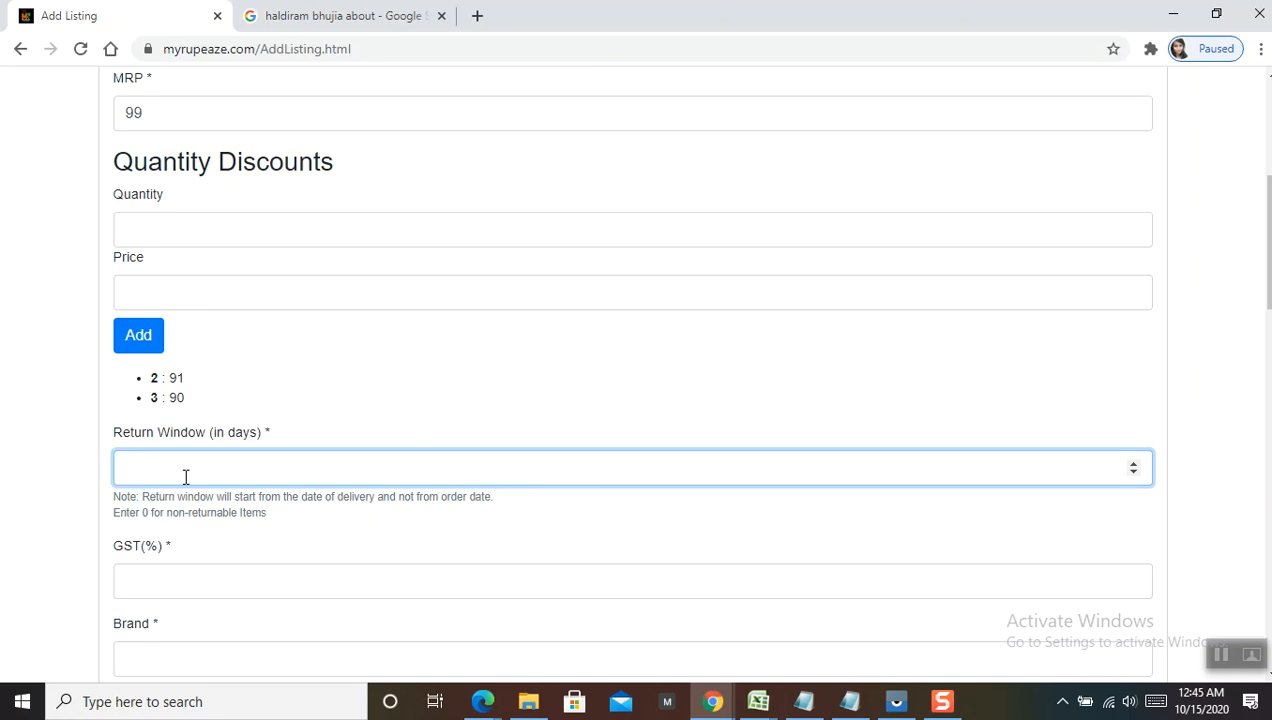
type("7")
scroll(870, 385, "down", 3)
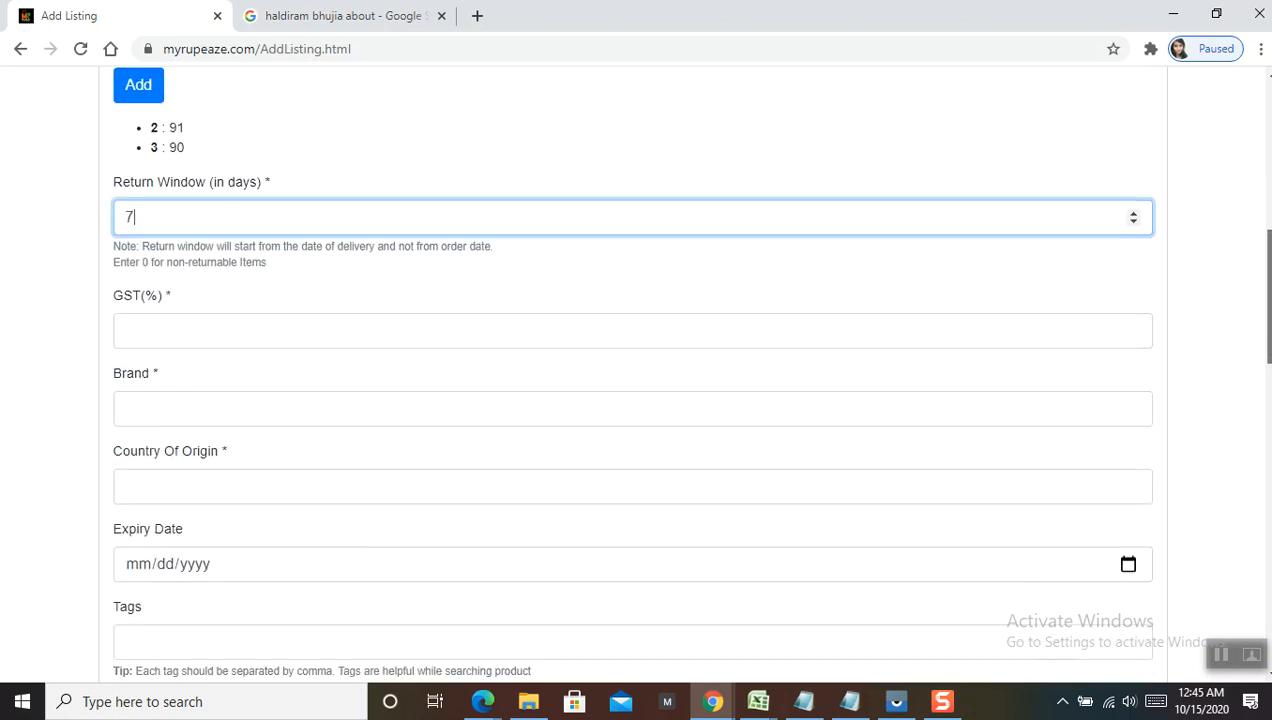
left_click(373, 313)
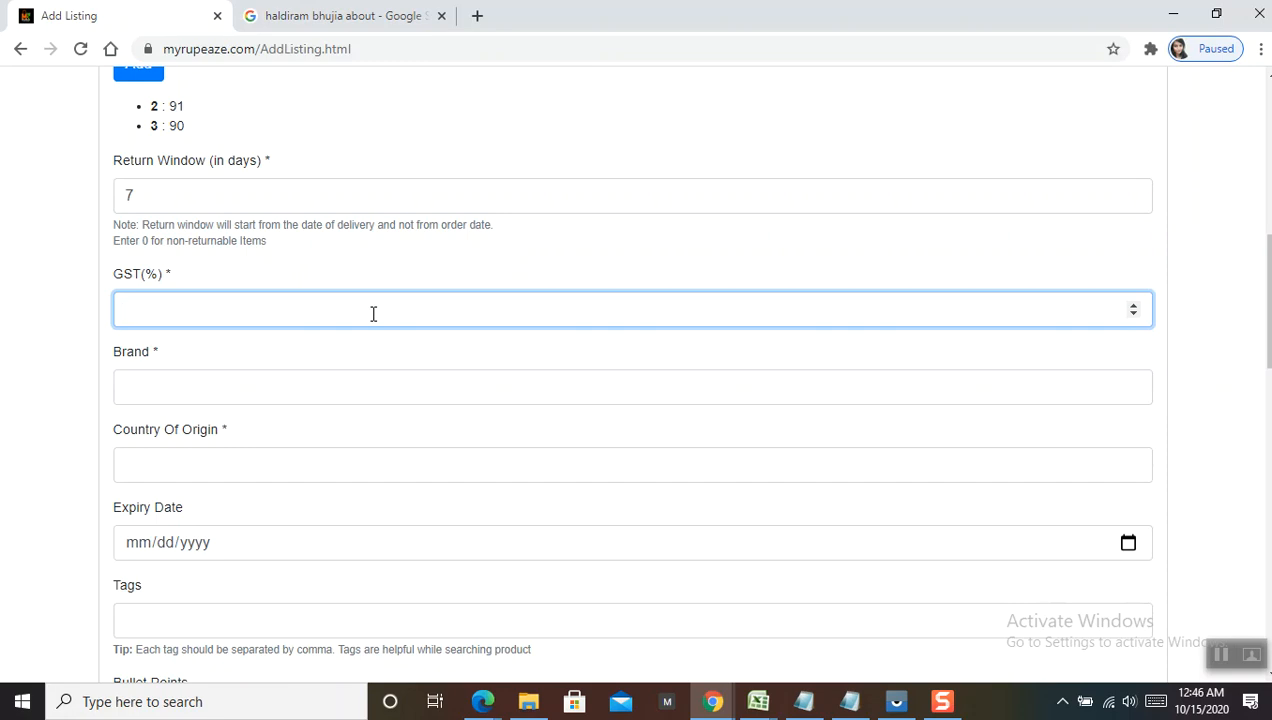
type("5")
- Enter Haldiram as the brand and India as the country of origin
left_click(312, 389)
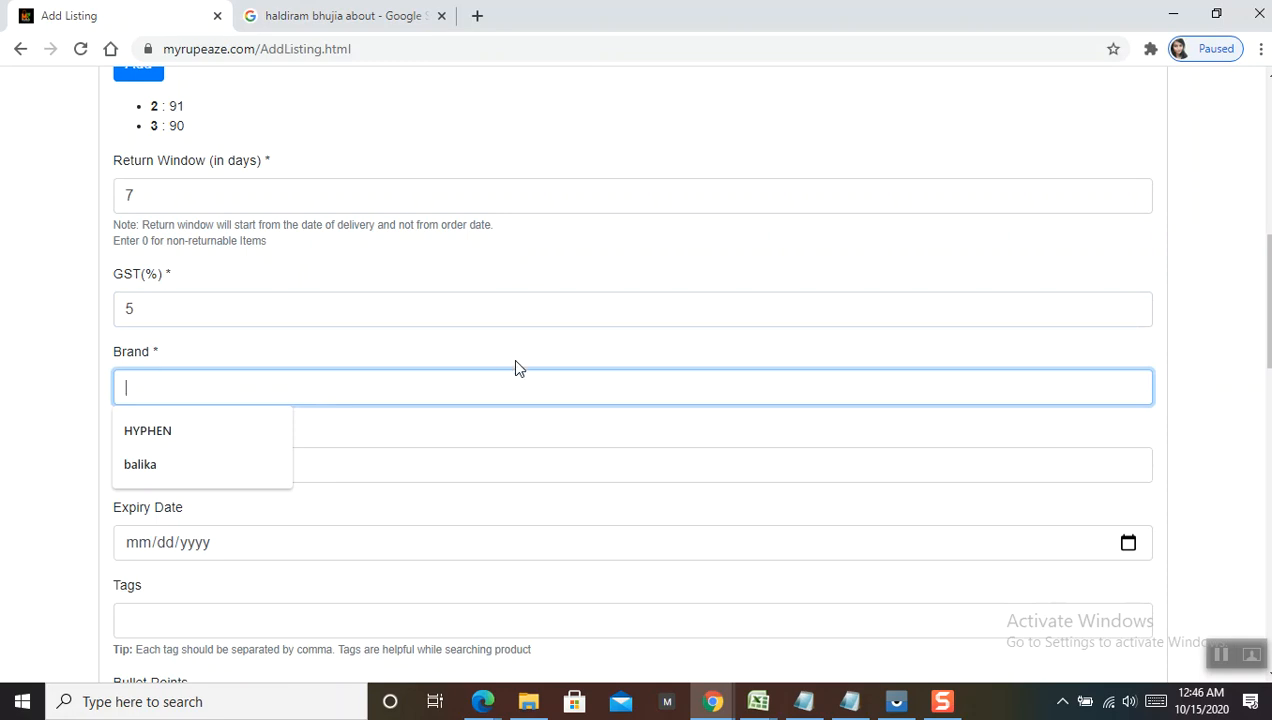
type("Ha")
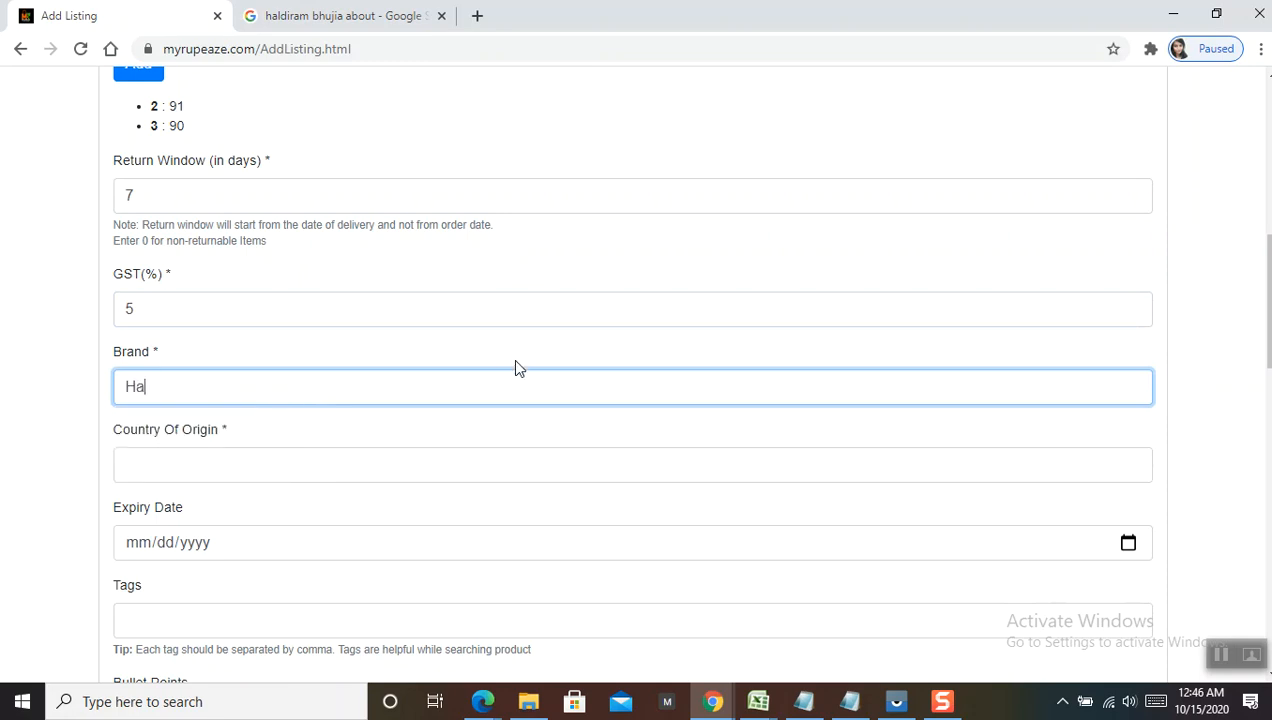
type("ldiram")
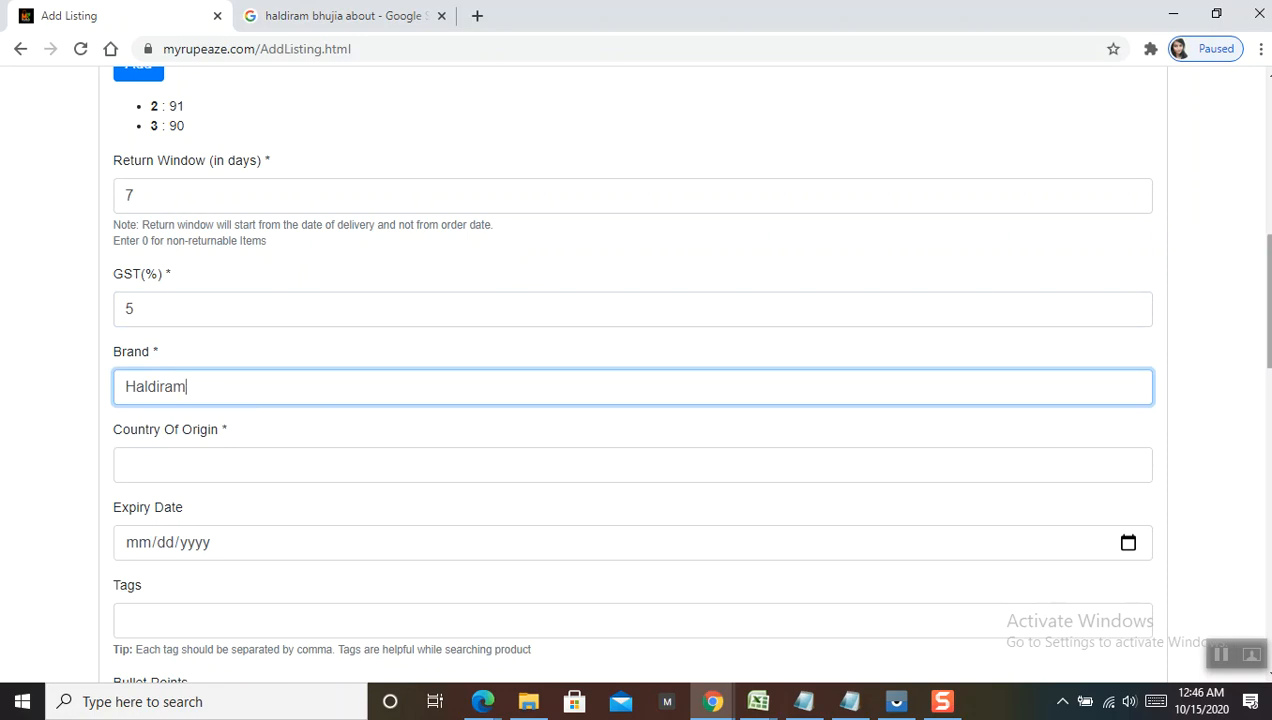
scroll(1216, 300, "down", 2)
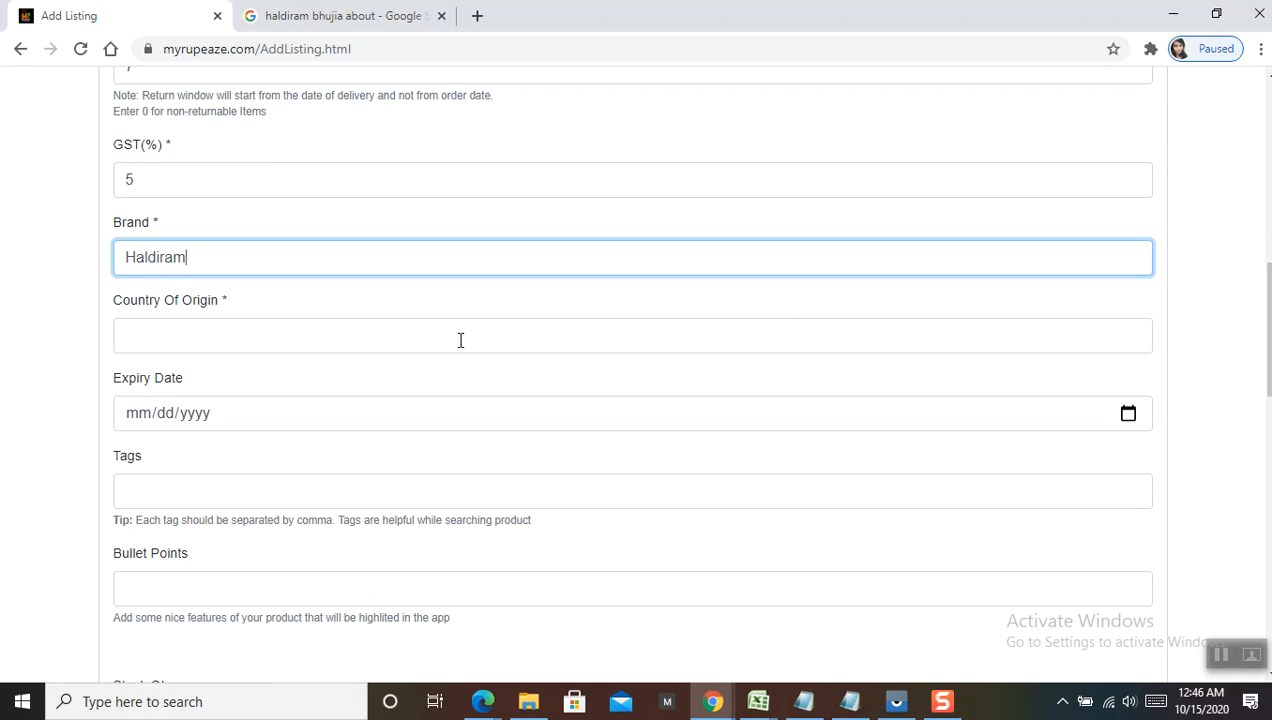
left_click(400, 337)
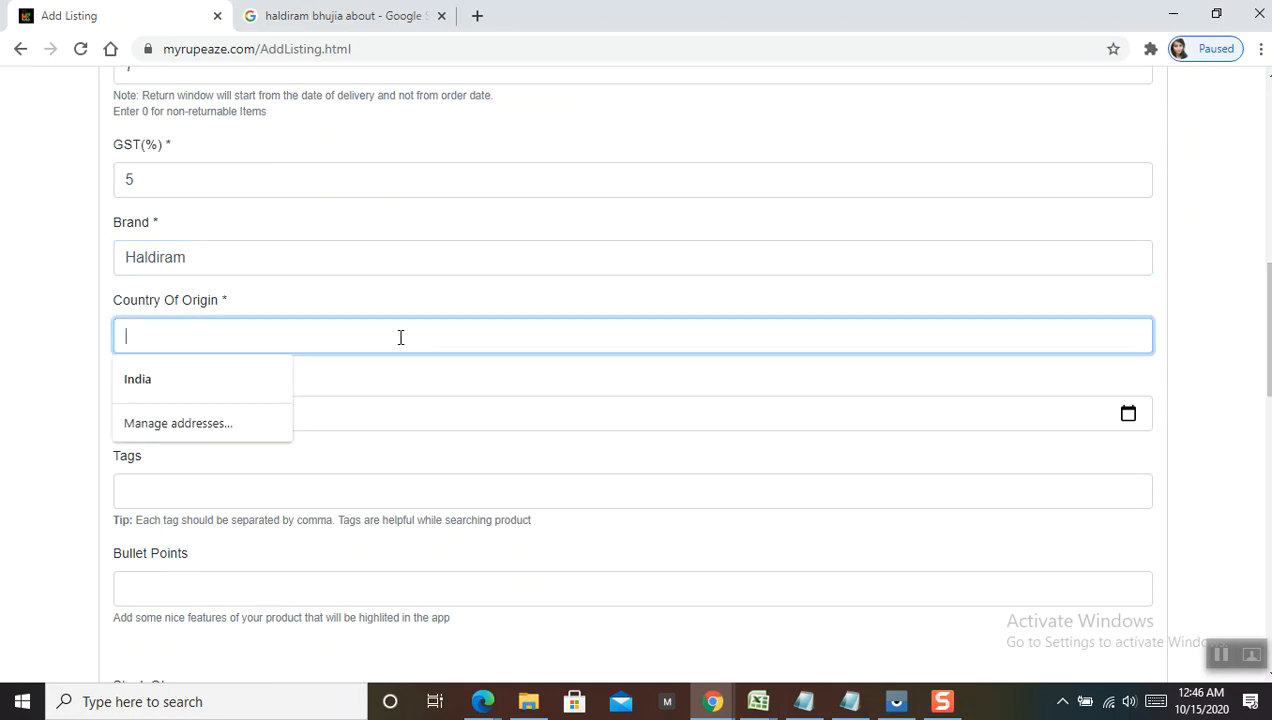
left_click(148, 382)
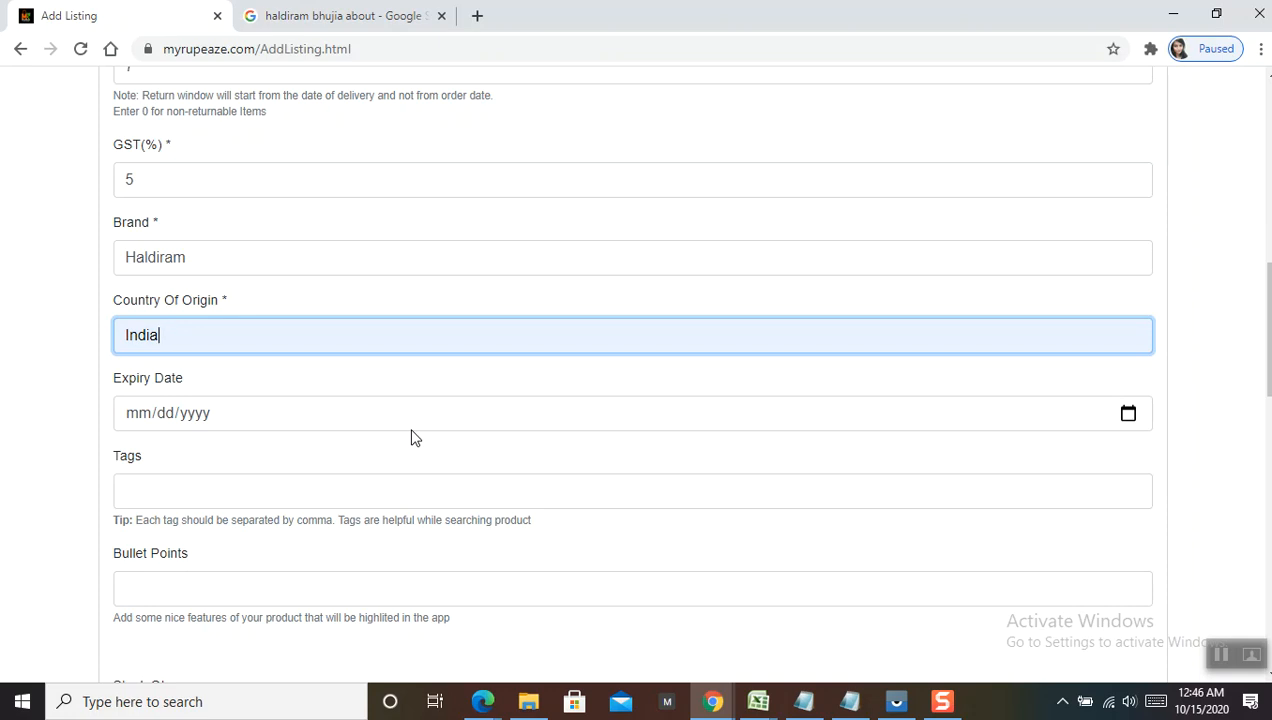
- Set the product's expiry date to 07/16/2021
left_click(1128, 416)
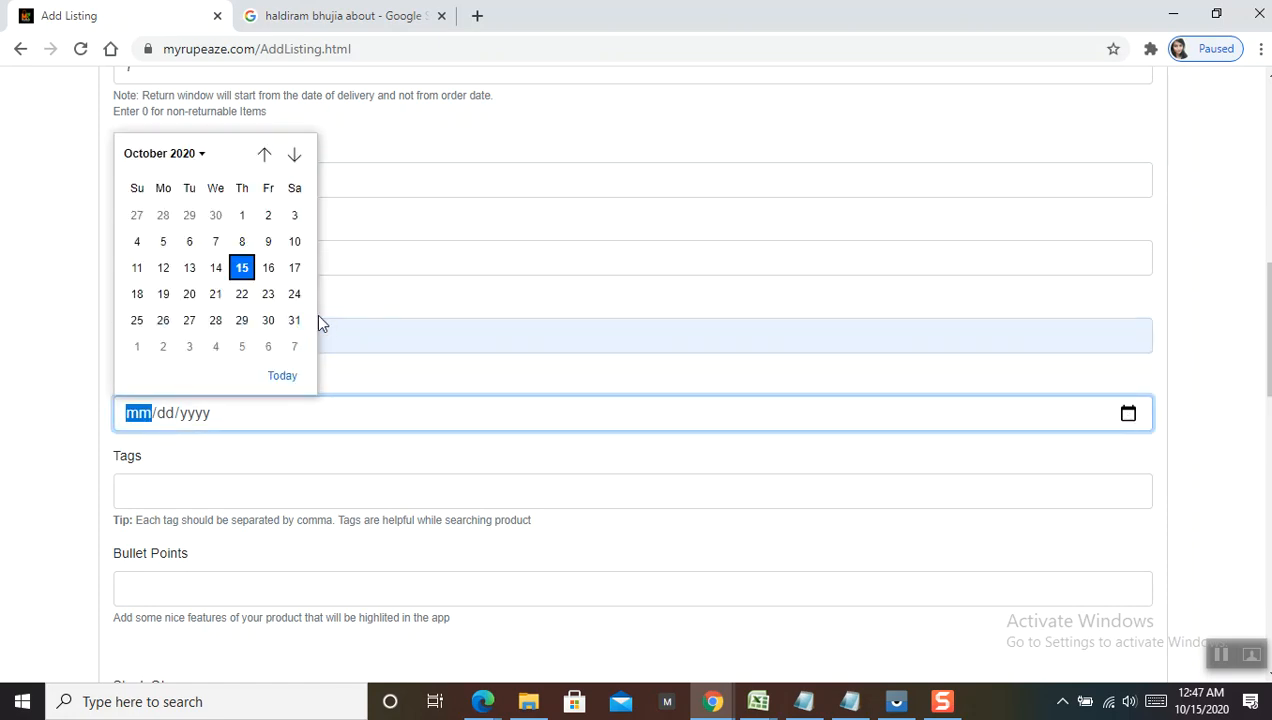
left_click(200, 155)
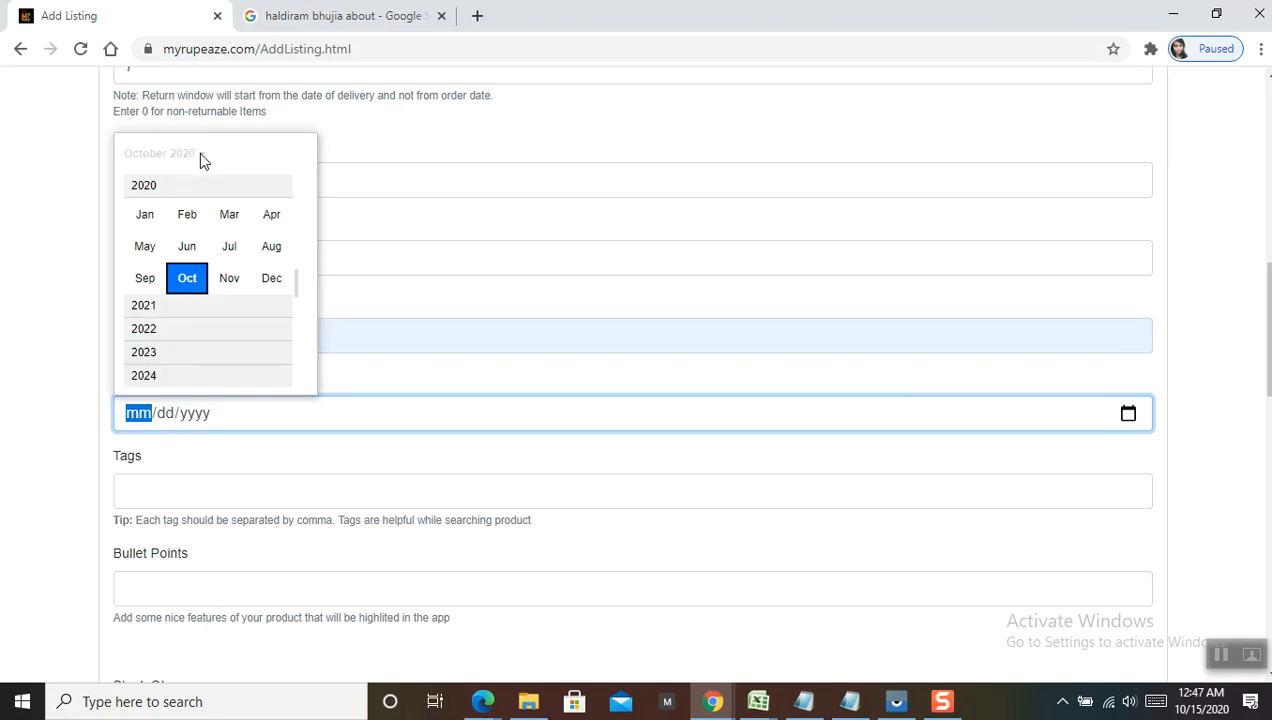
left_click(186, 304)
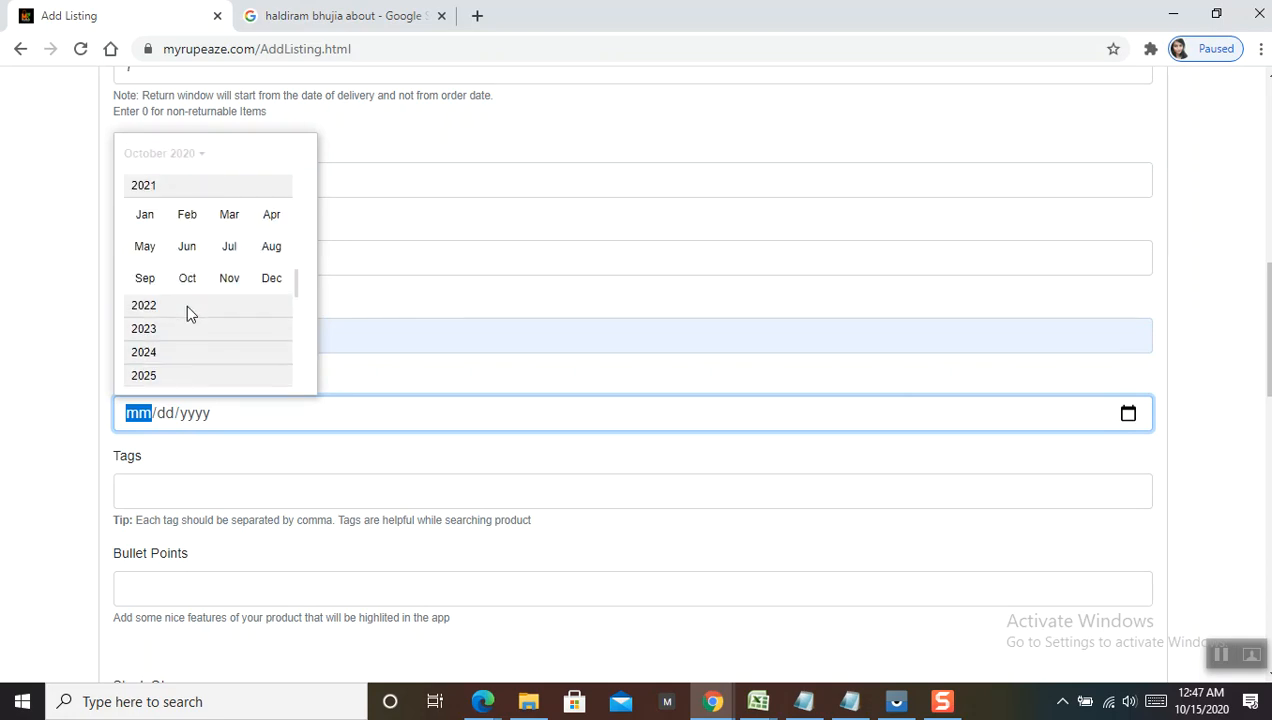
left_click(232, 248)
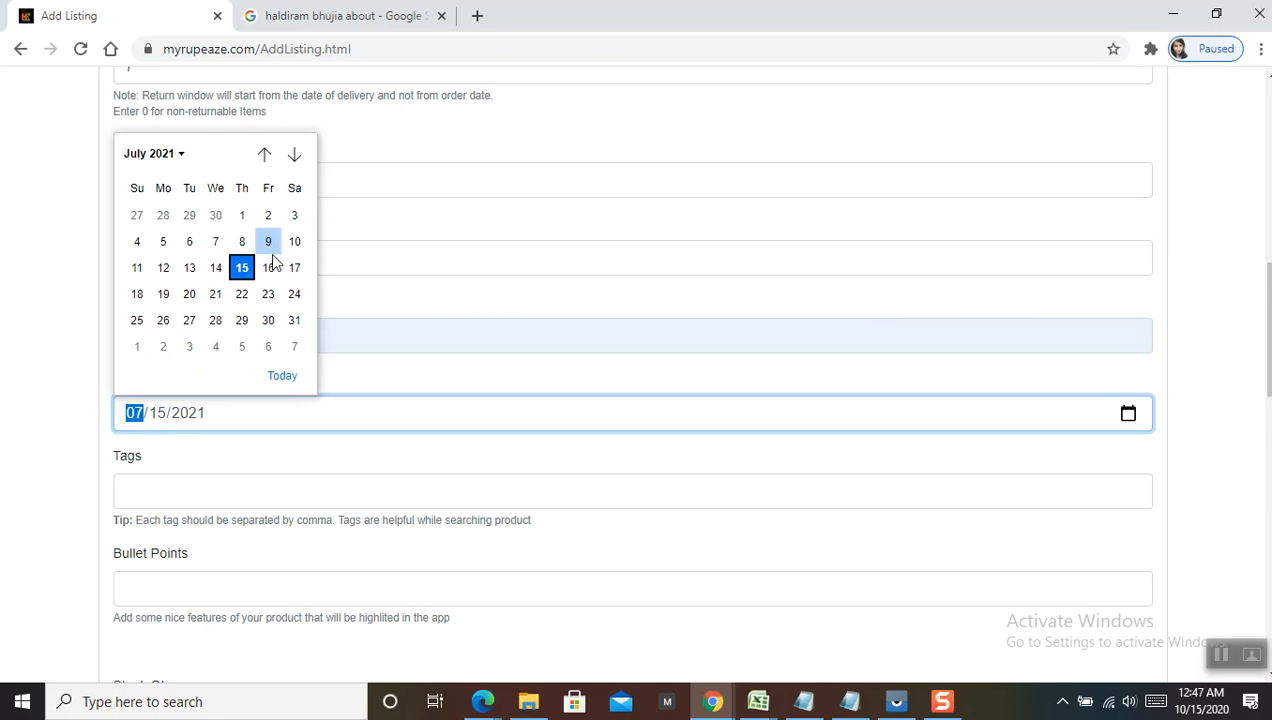
left_click(268, 270)
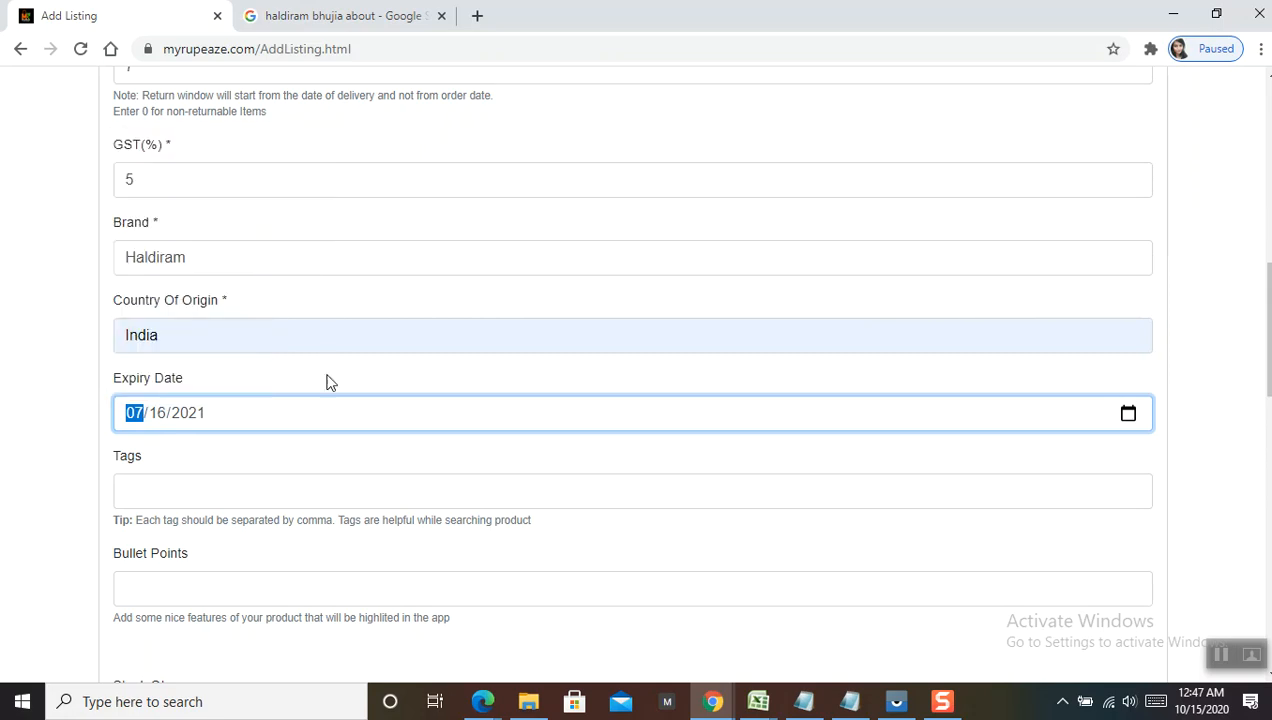
- Enter the tags bhujia, besan bhujia, haldiram bhujia, haldiram, bhujia namkeen, namkeen
left_click(295, 497)
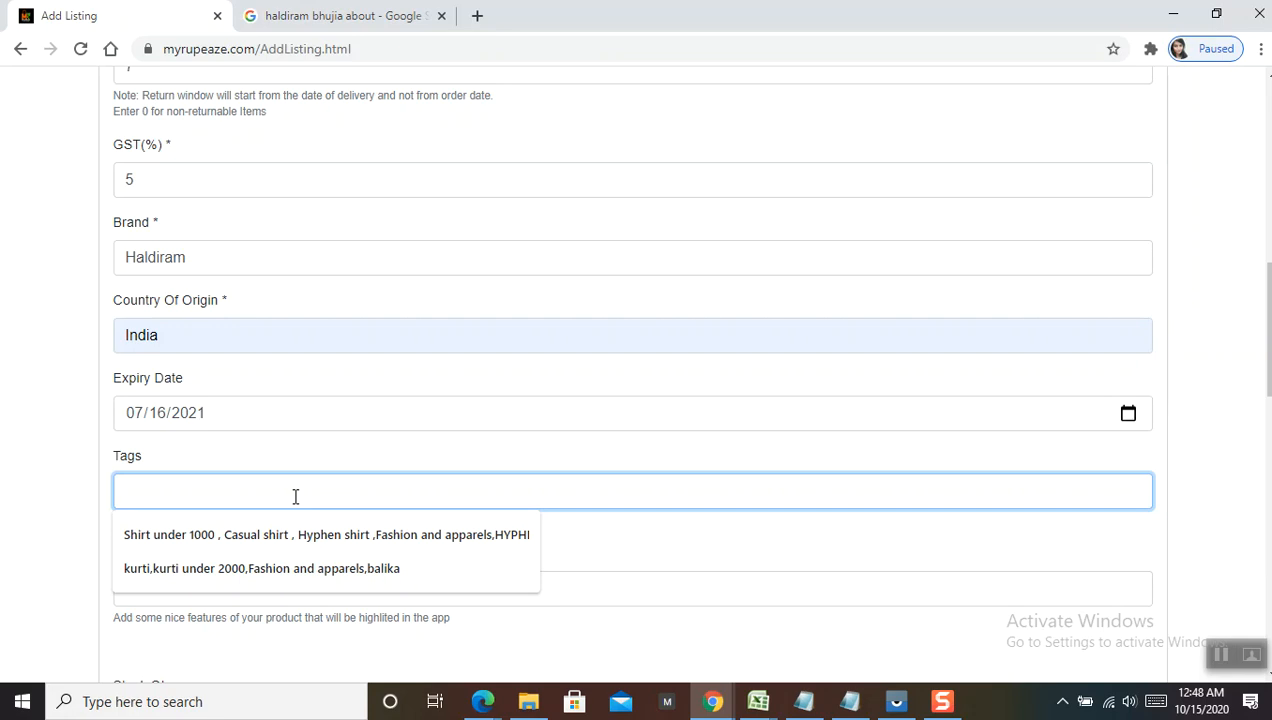
type("bhuji")
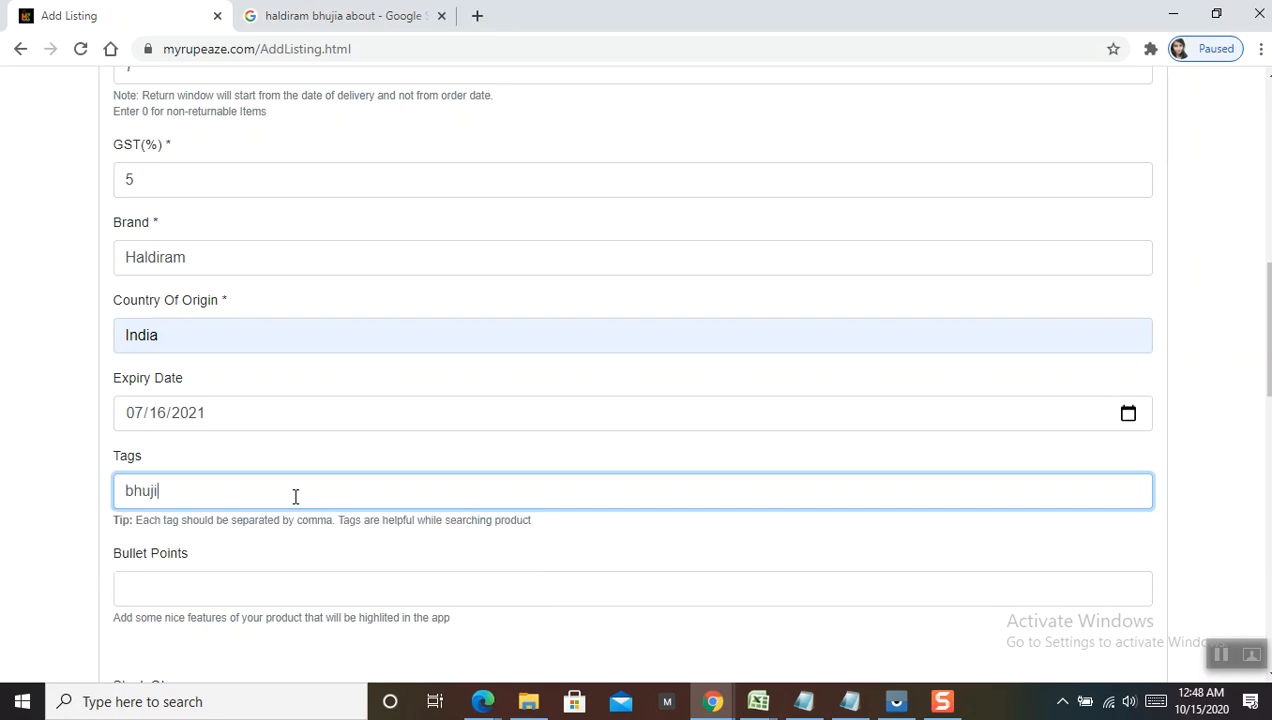
type("a, besan bhujia, haldiram bhujia")
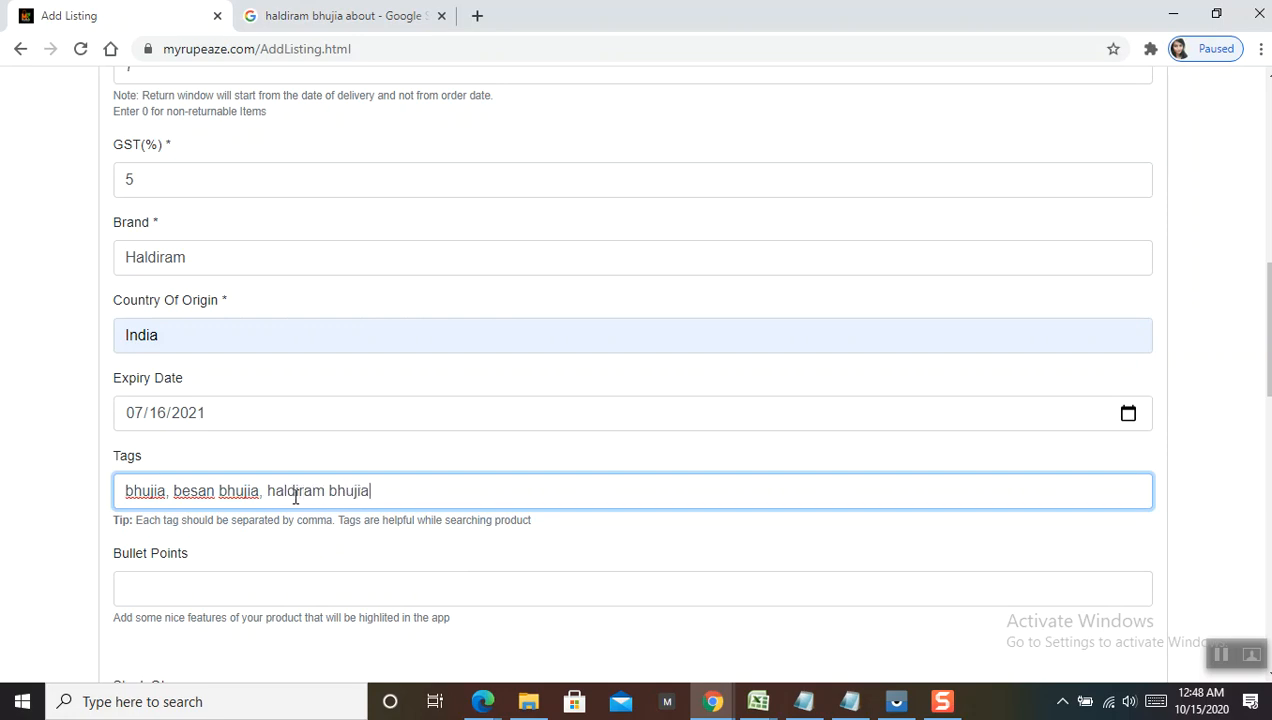
type(", haldiram, ")
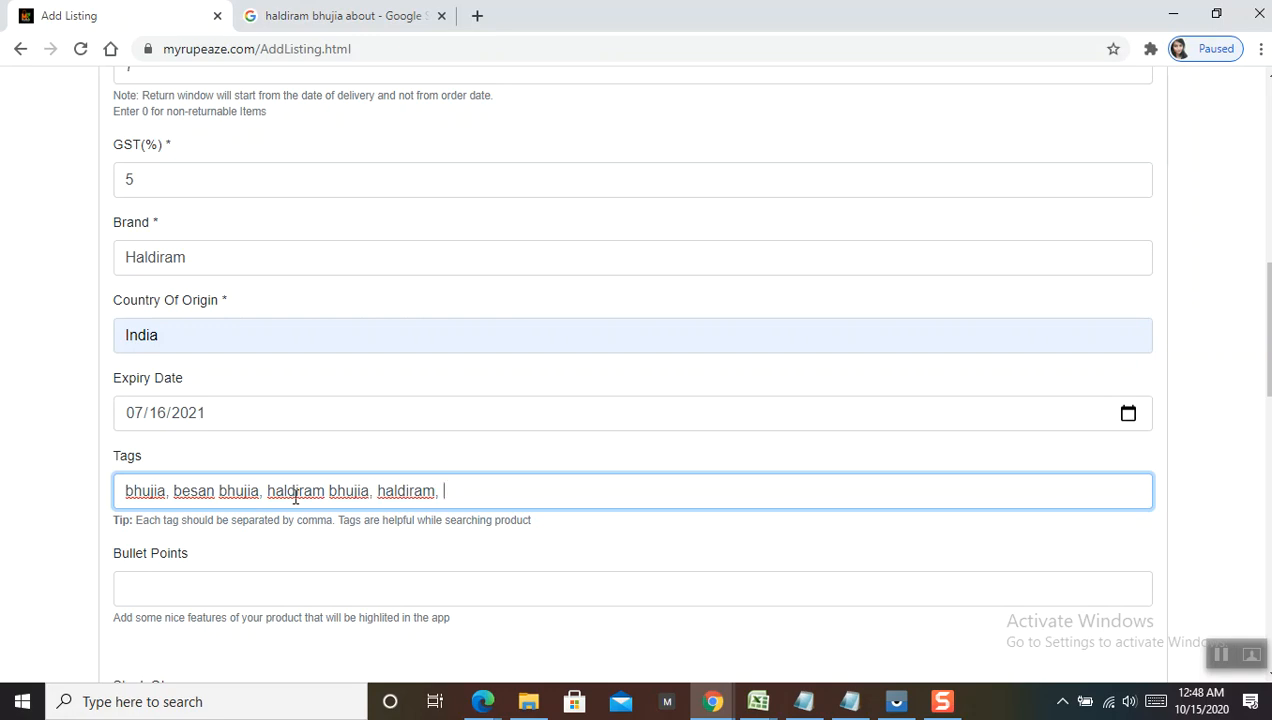
type("bhujia namkeen, namkeen")
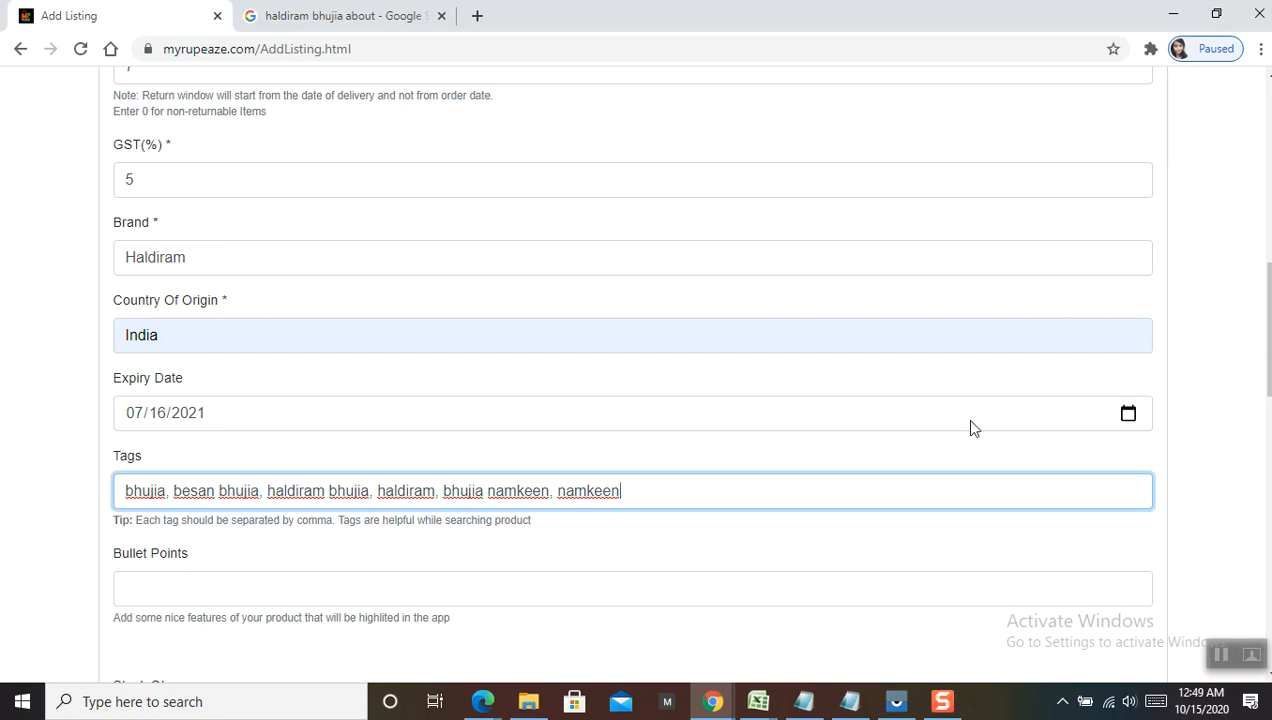
- Copy "Deliciously crisp besan sticks" from the Google search result and add it to the listing as a bullet point
left_click_drag(1263, 350, 1269, 415)
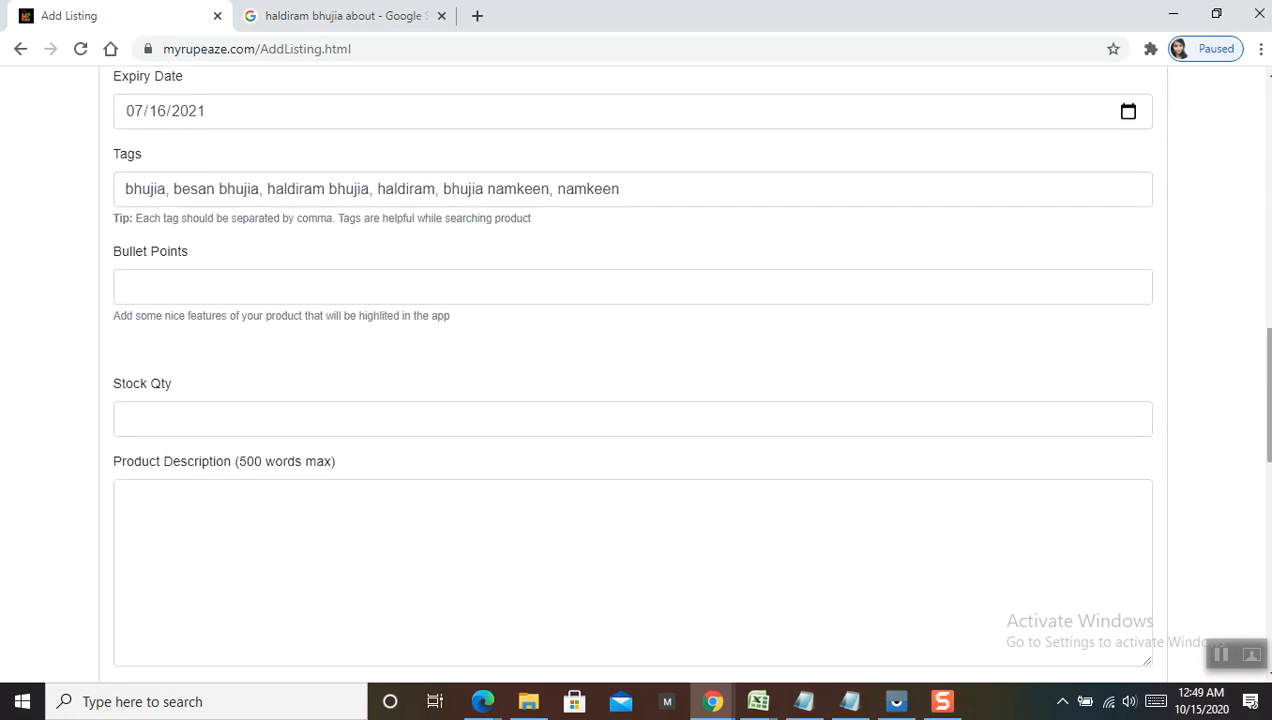
left_click(491, 285)
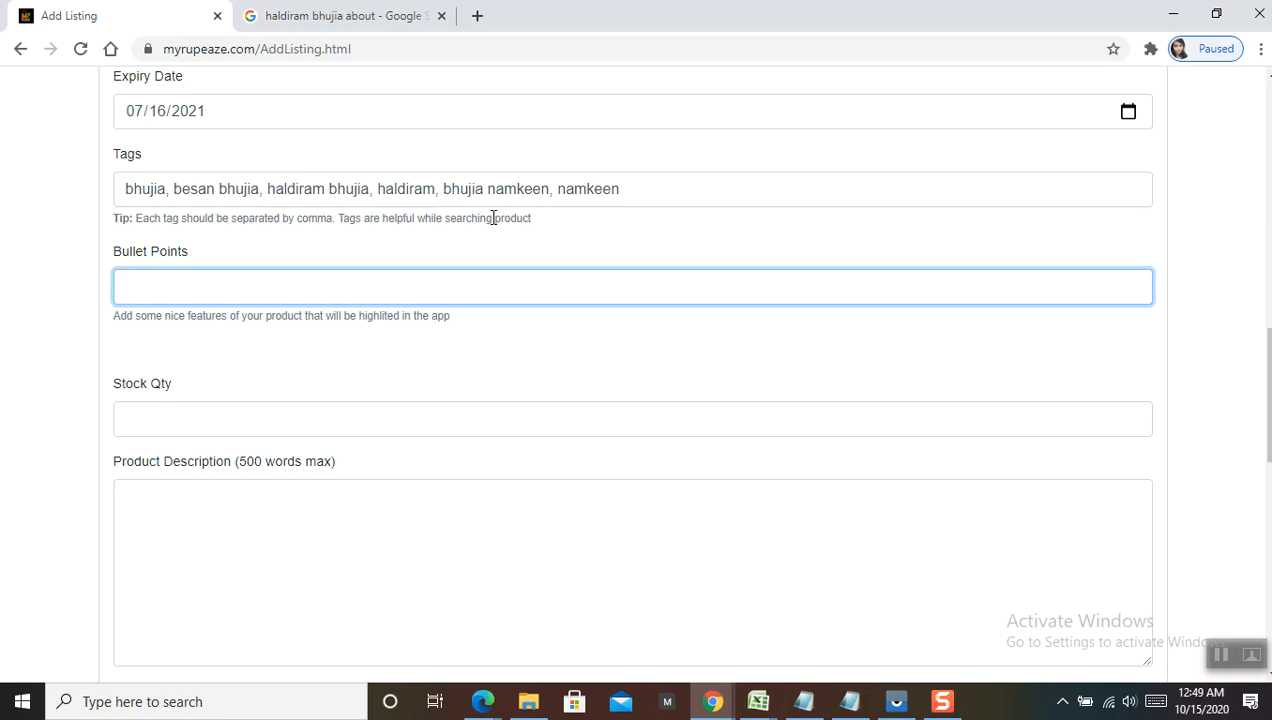
left_click(345, 16)
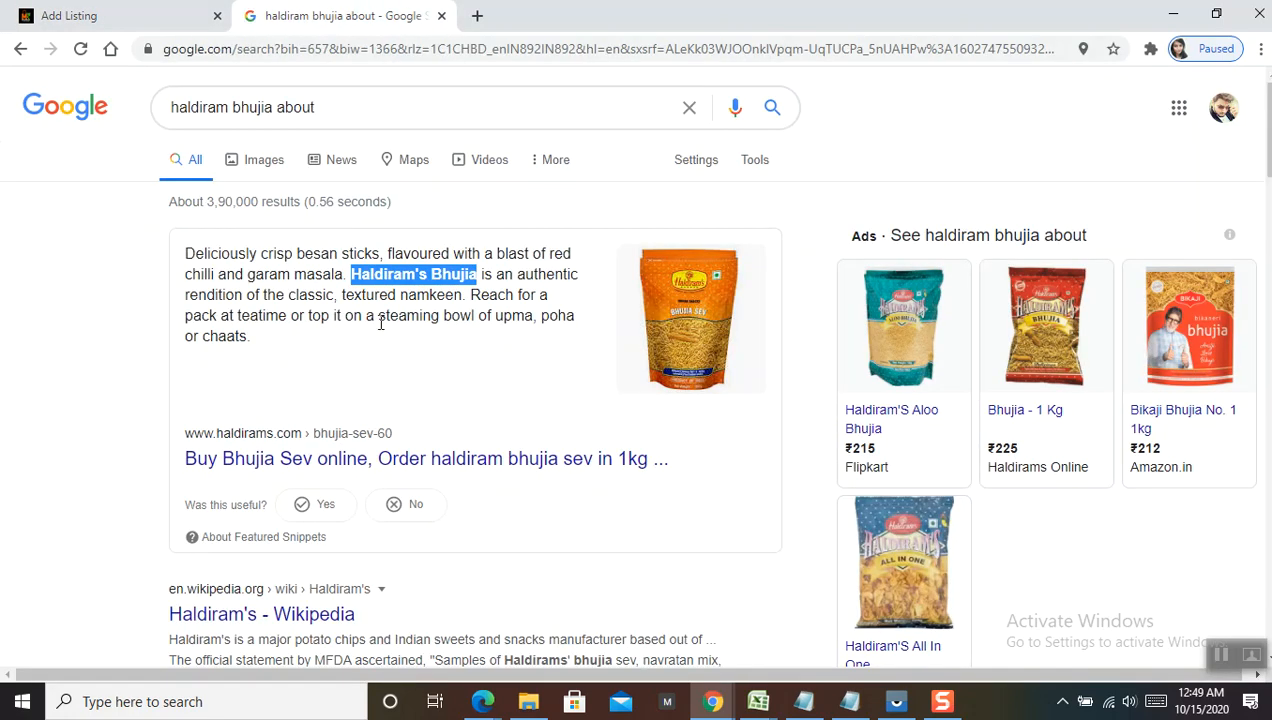
left_click(475, 358)
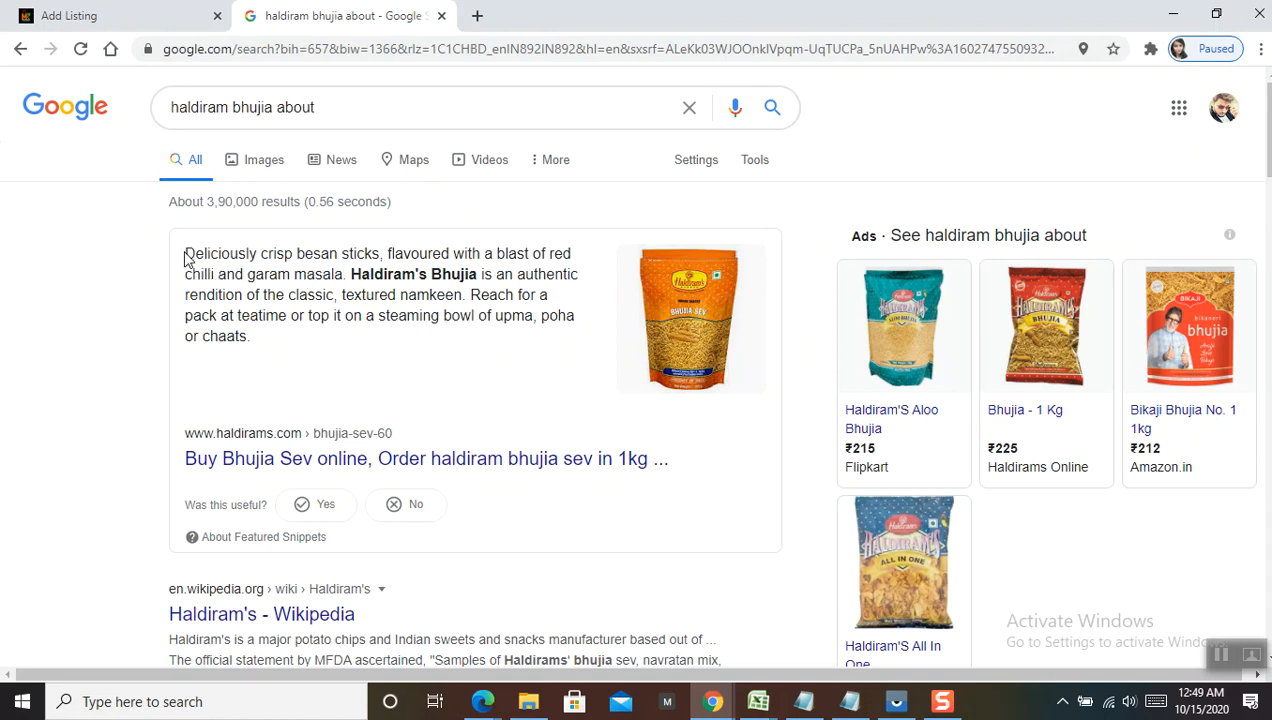
left_click_drag(189, 253, 381, 258)
key("ctrl+c")
left_click(69, 15)
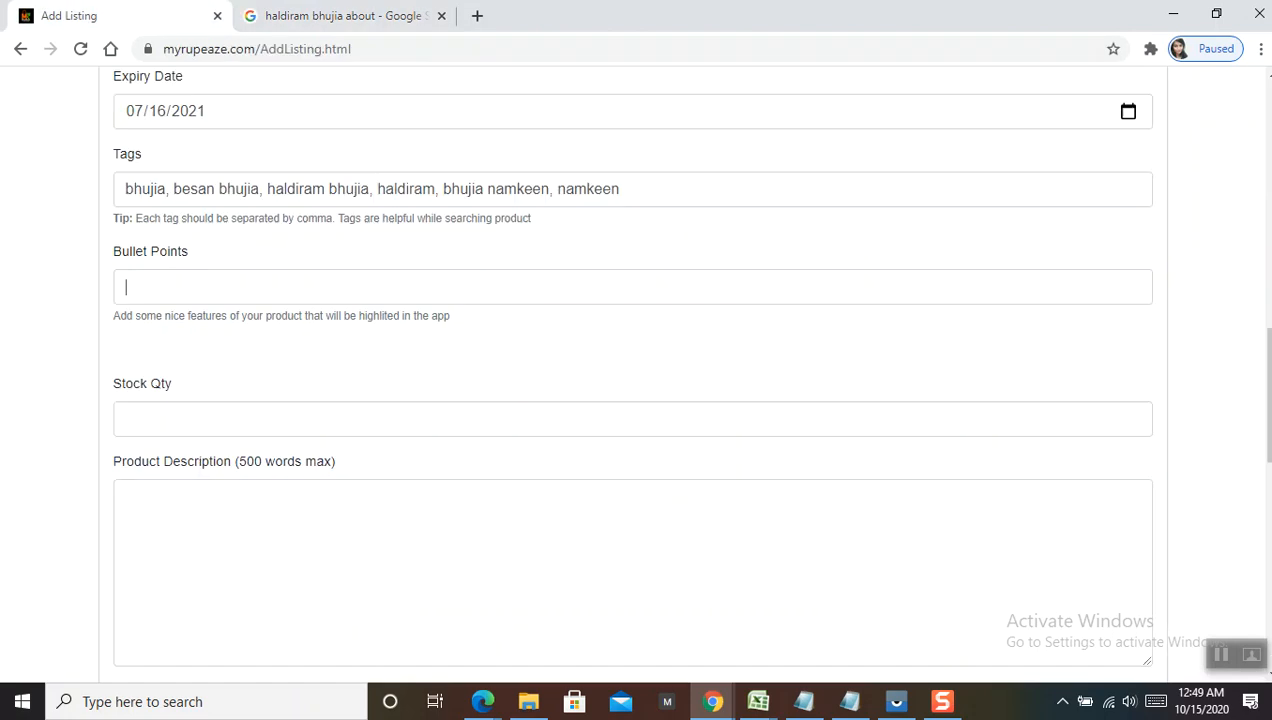
key("ctrl+v")
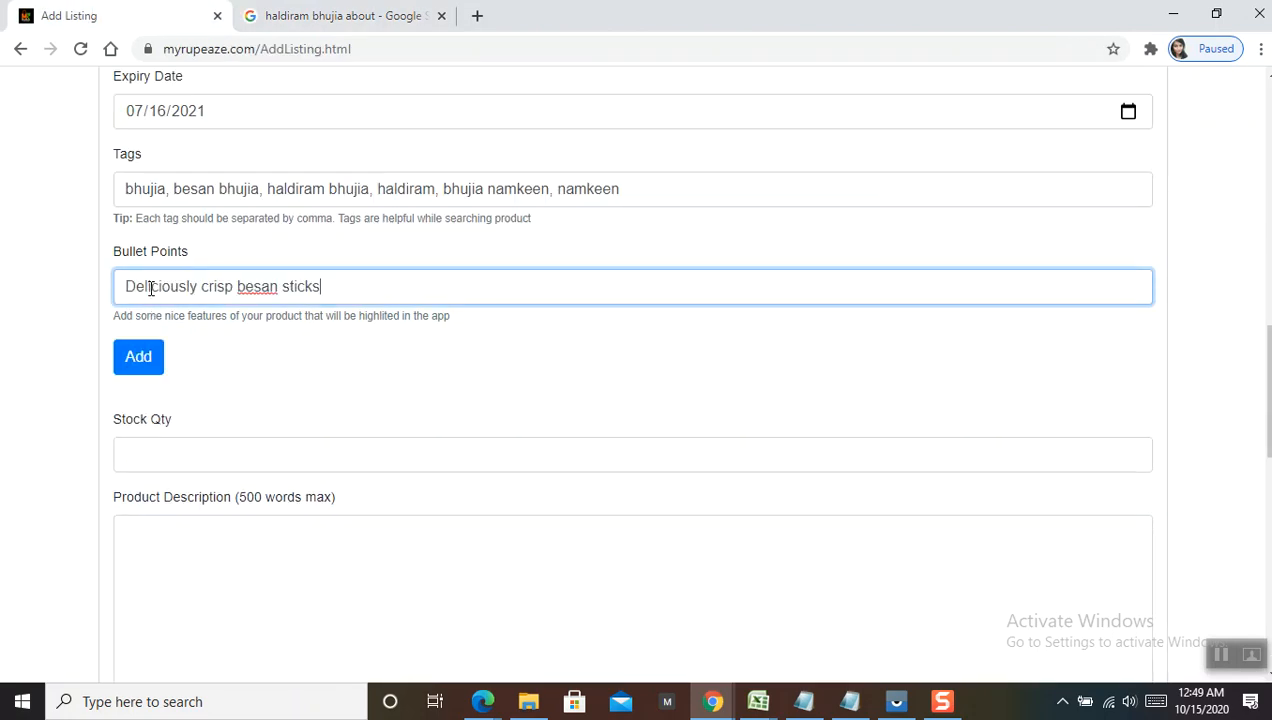
left_click(138, 357)
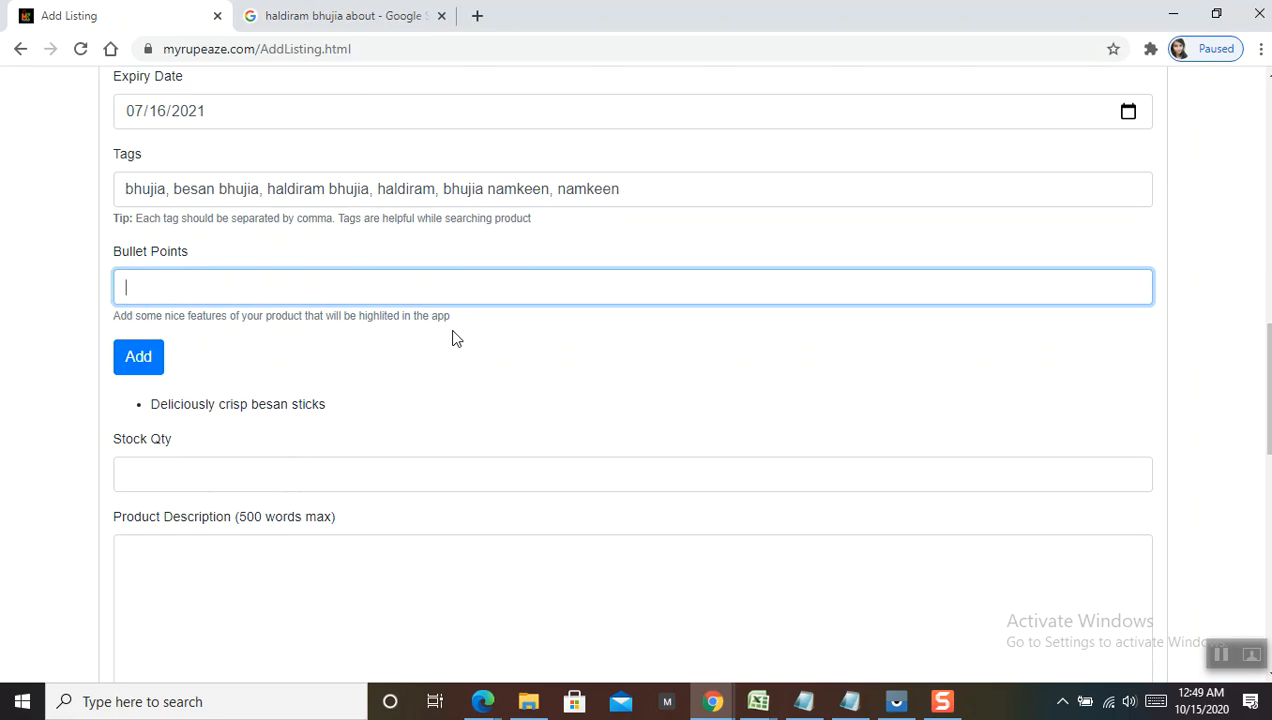
- Remove the "Deliciously crisp besan sticks" bullet point and add the same text back
mouse_move(330, 412)
left_mouse_down()
mouse_move(134, 412)
mouse_move(323, 407)
left_mouse_up()
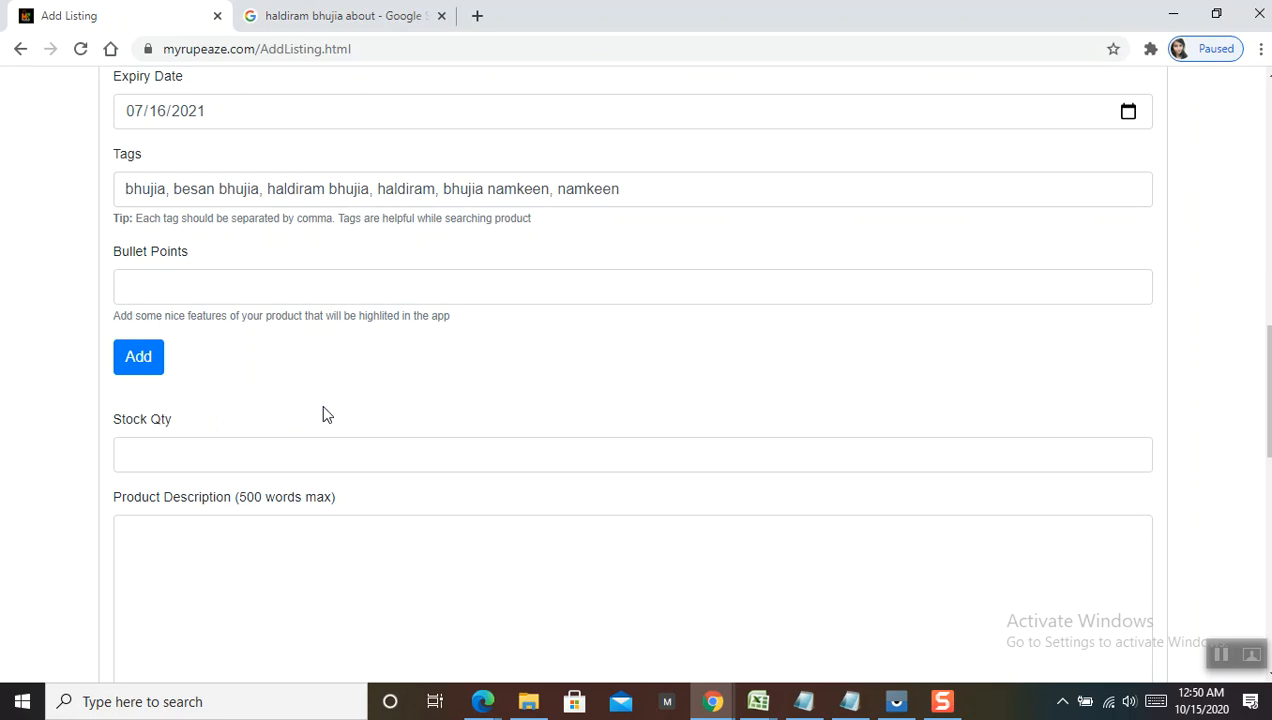
left_click(136, 292)
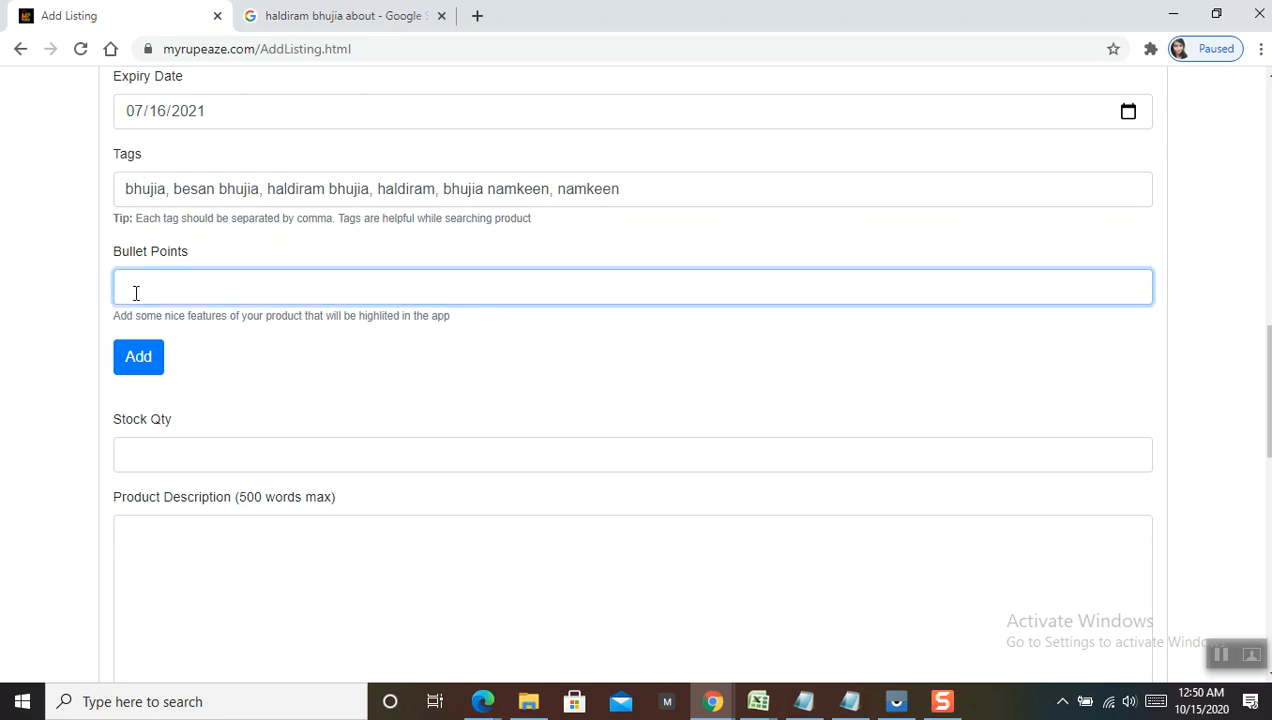
key("ctrl+v")
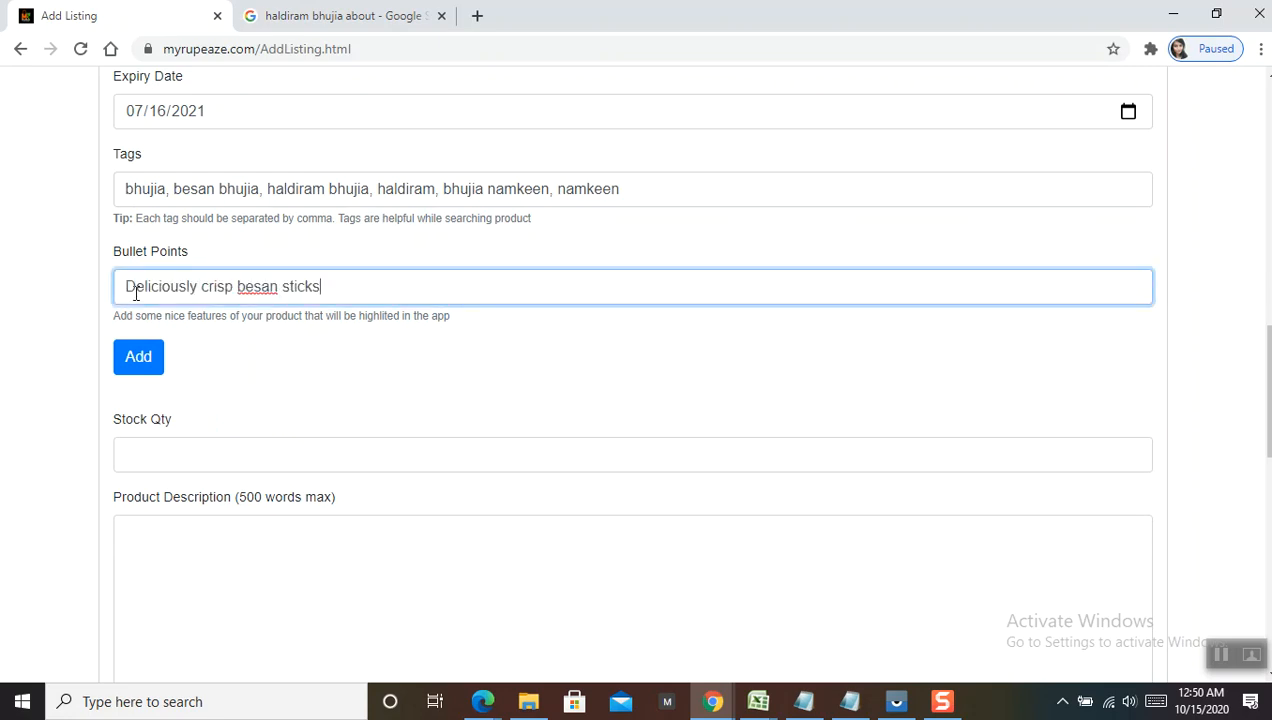
left_click(138, 366)
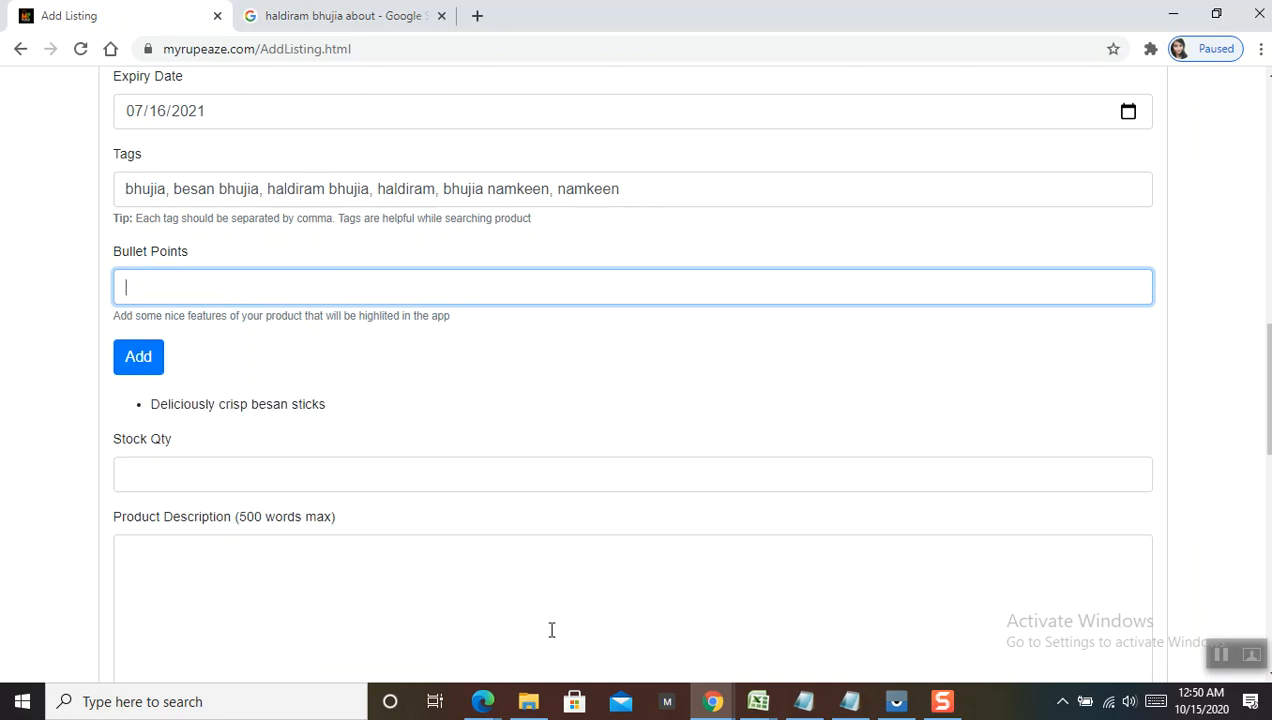
- Copy "flavoured with a blast of red chilli and garam masala" from the Google result and add it as another bullet point
left_click(398, 18)
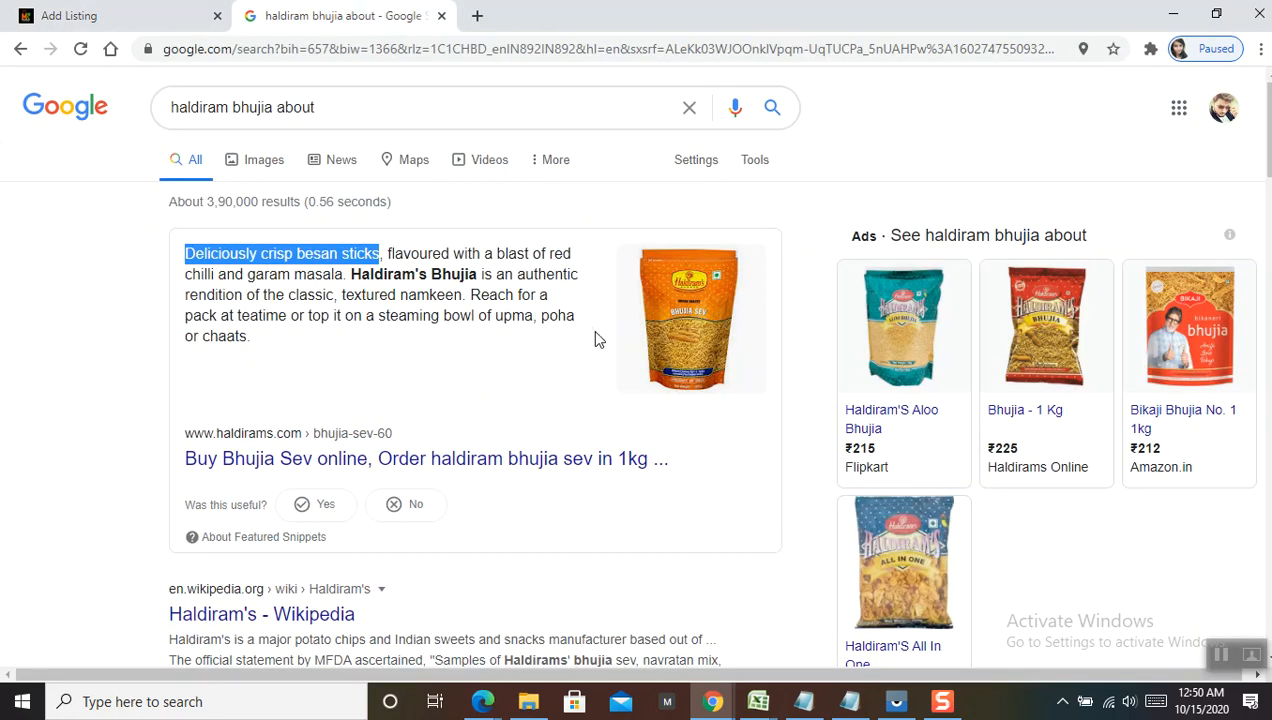
left_click_drag(388, 254, 347, 277)
key("ctrl+c")
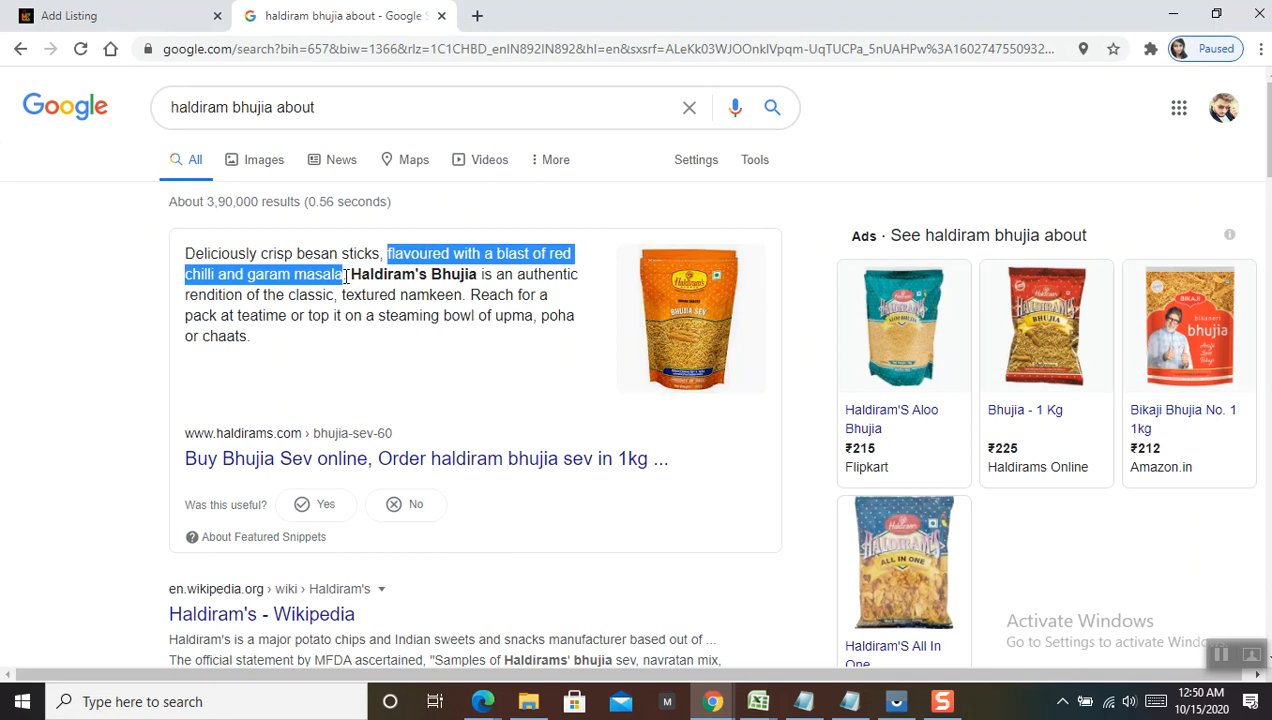
left_click(132, 15)
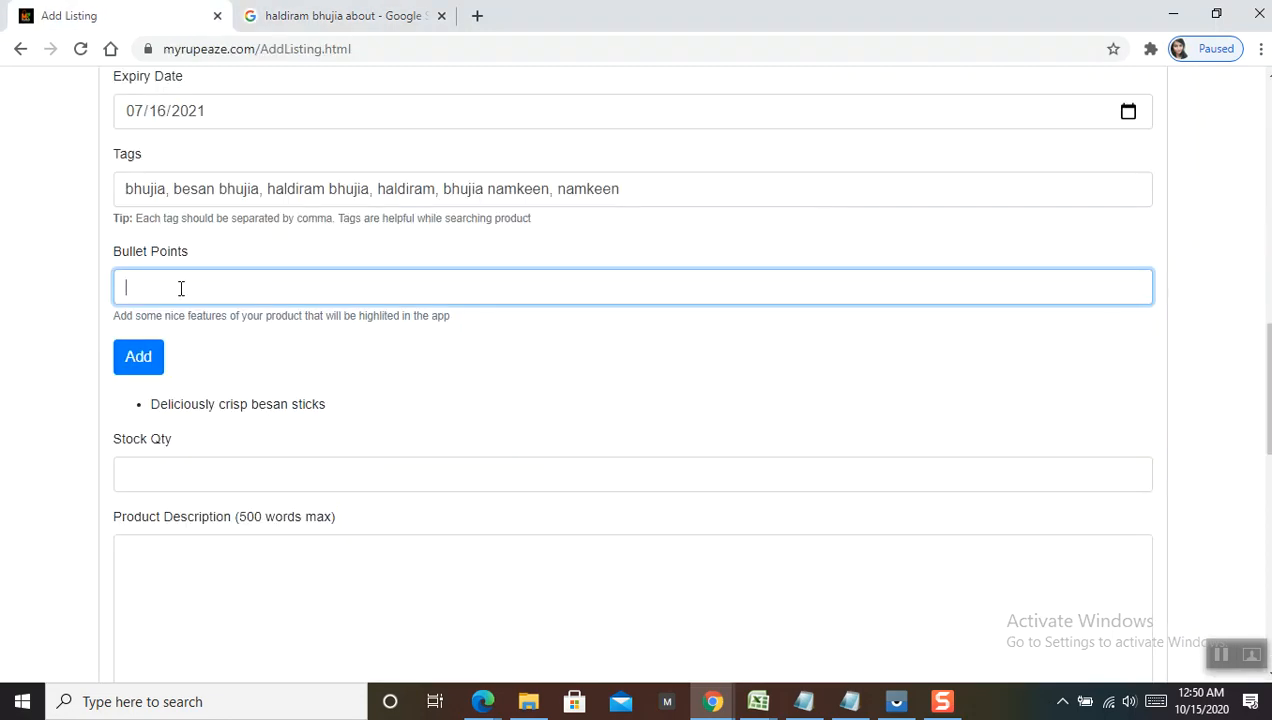
key("ctrl+v")
left_click(134, 366)
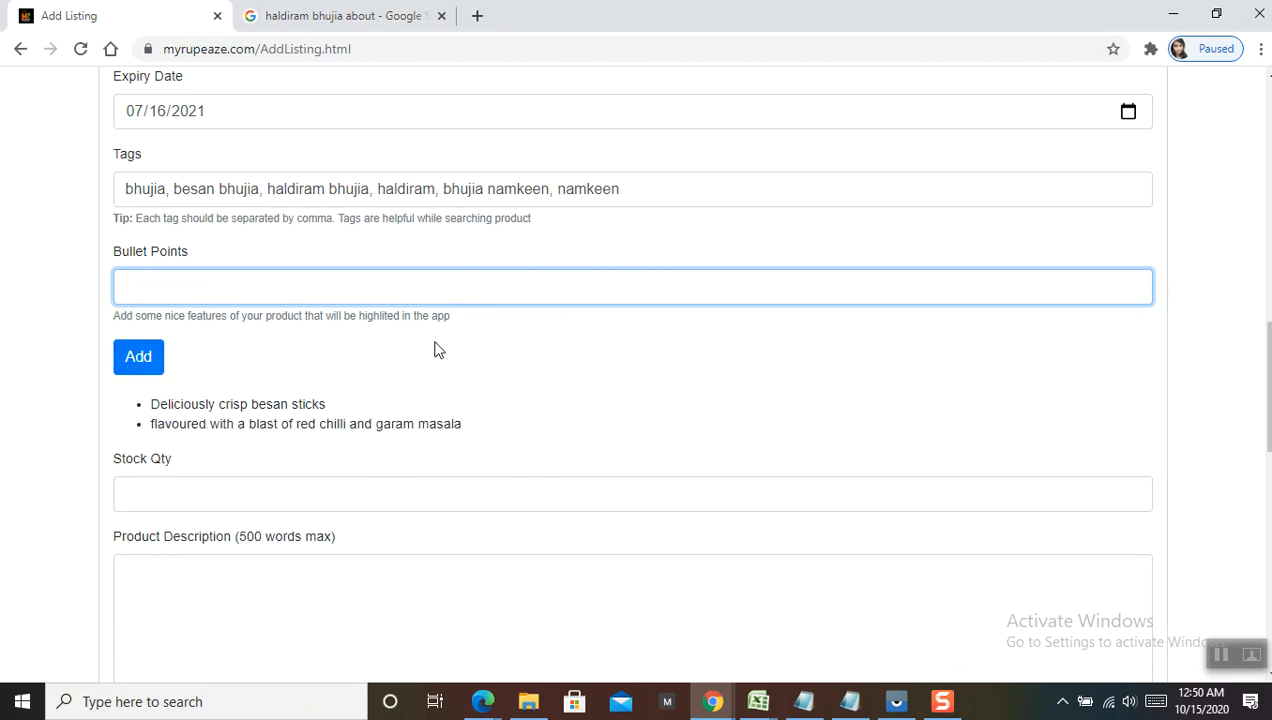
- Copy "Haldiram's Bhujia is an authentic rendition of the classic, textured namkeen" from the Google result and add it as a bullet point
left_click(345, 15)
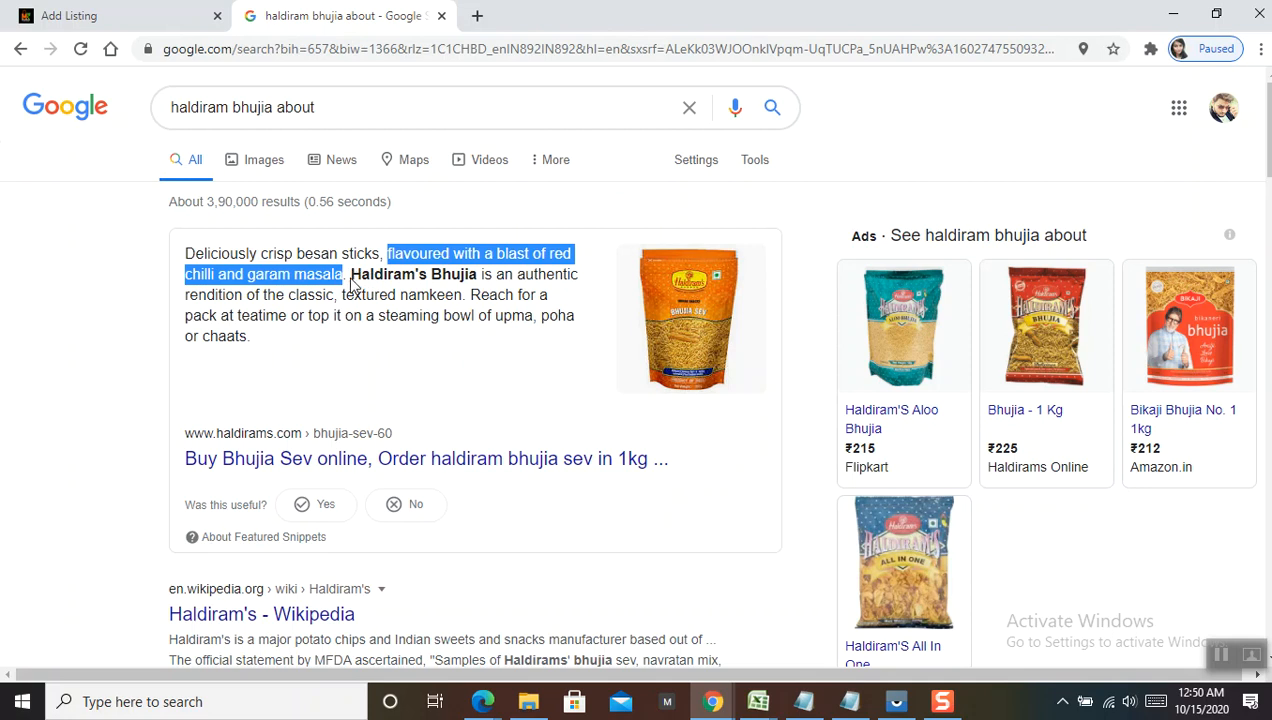
left_click_drag(348, 276, 462, 297)
key("ctrl+c")
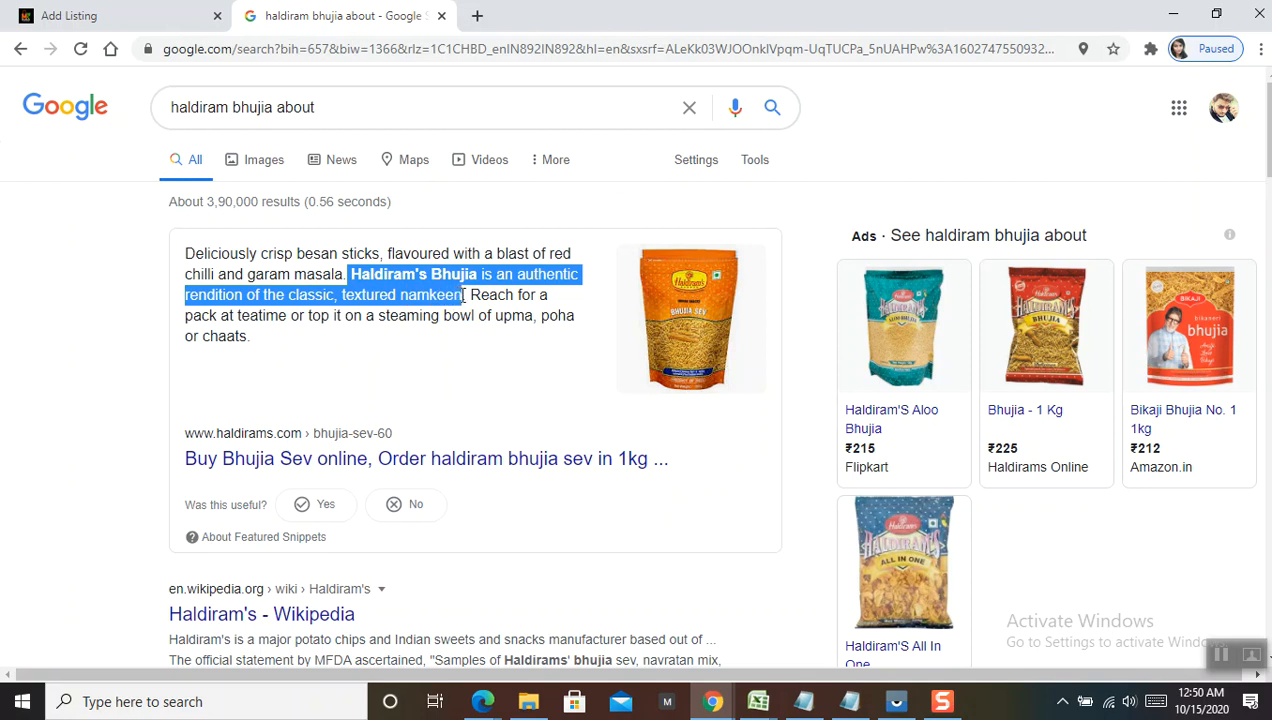
left_click(113, 19)
key("ctrl+v")
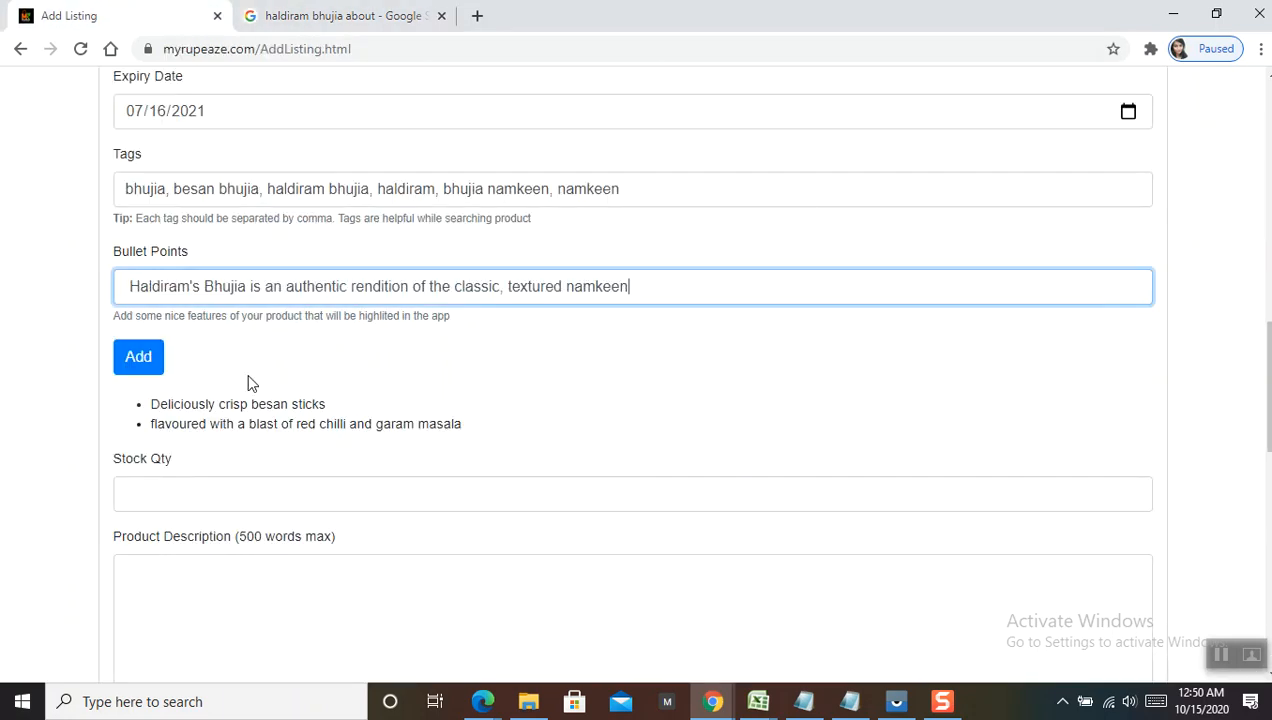
left_click(121, 359)
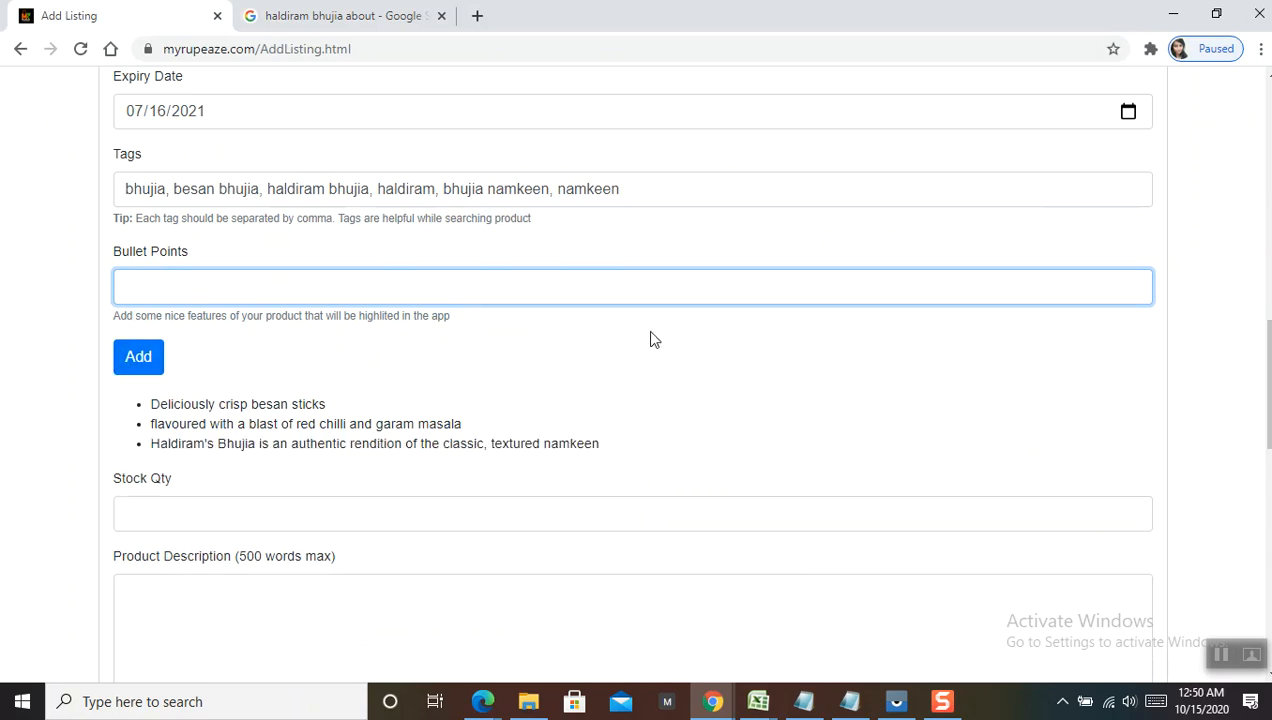
- Set the stock quantity to 50
scroll(686, 371, "down", 2)
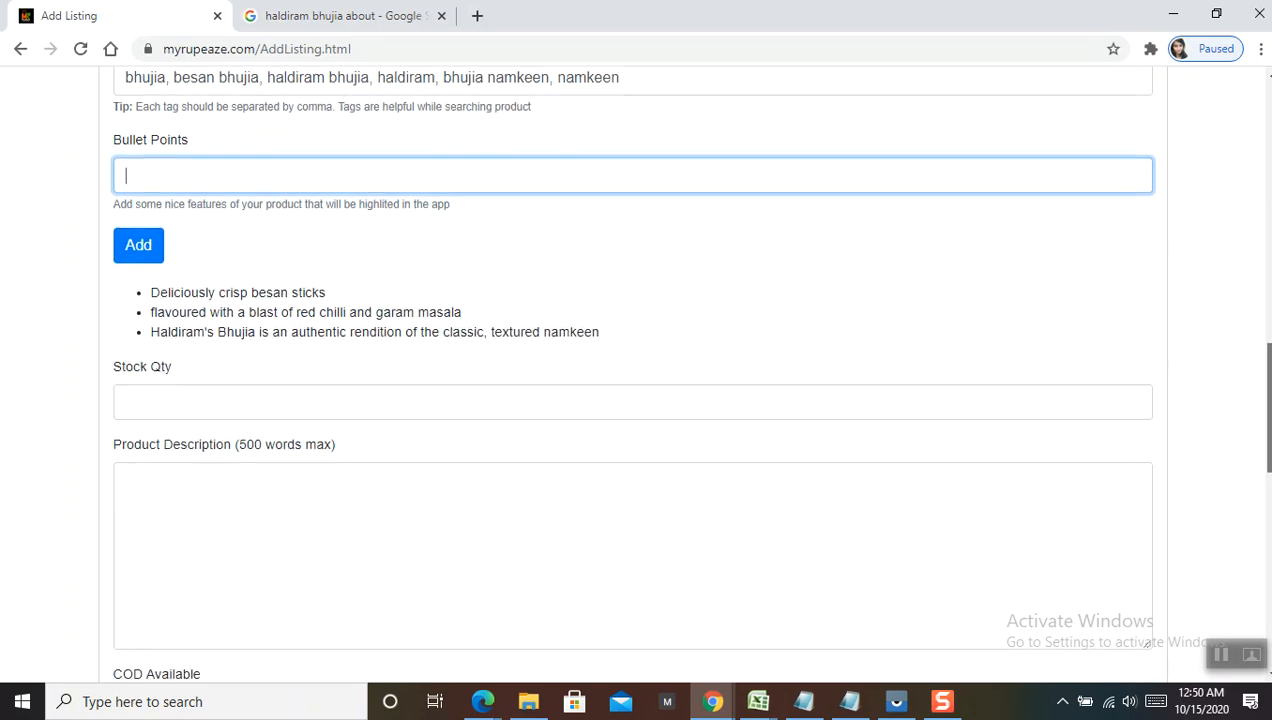
scroll(686, 371, "up", 1)
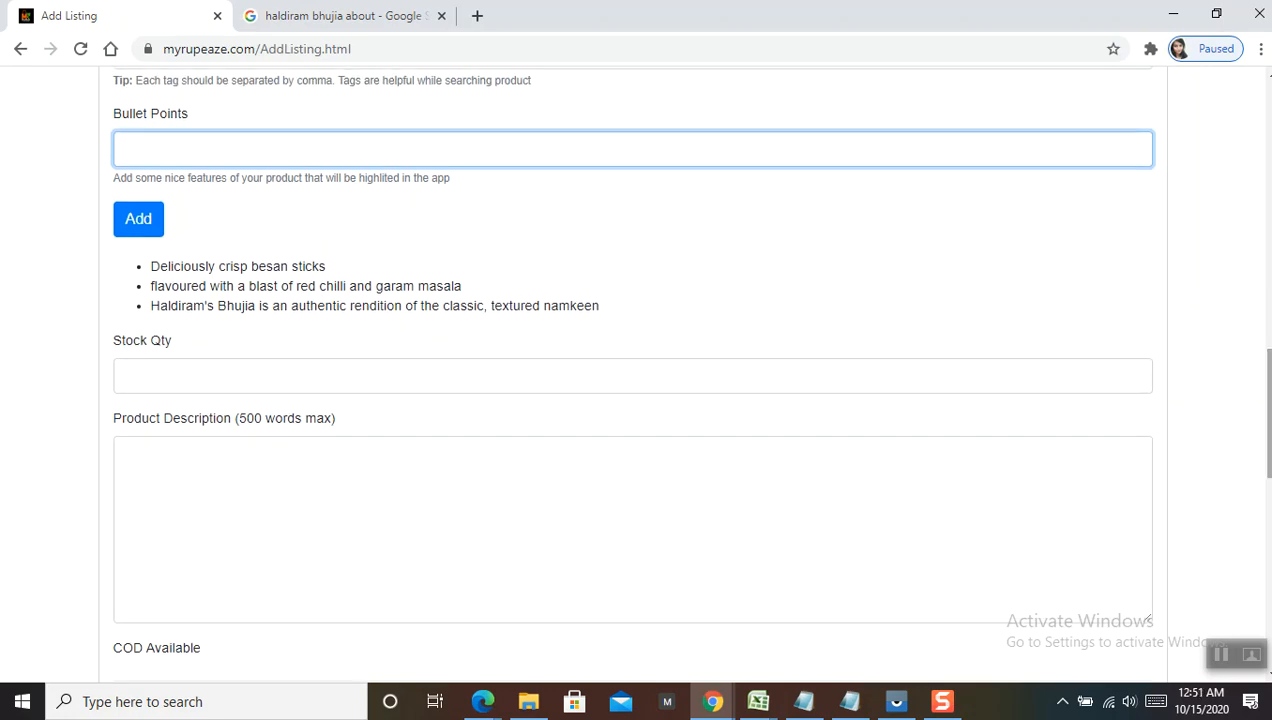
left_click(283, 372)
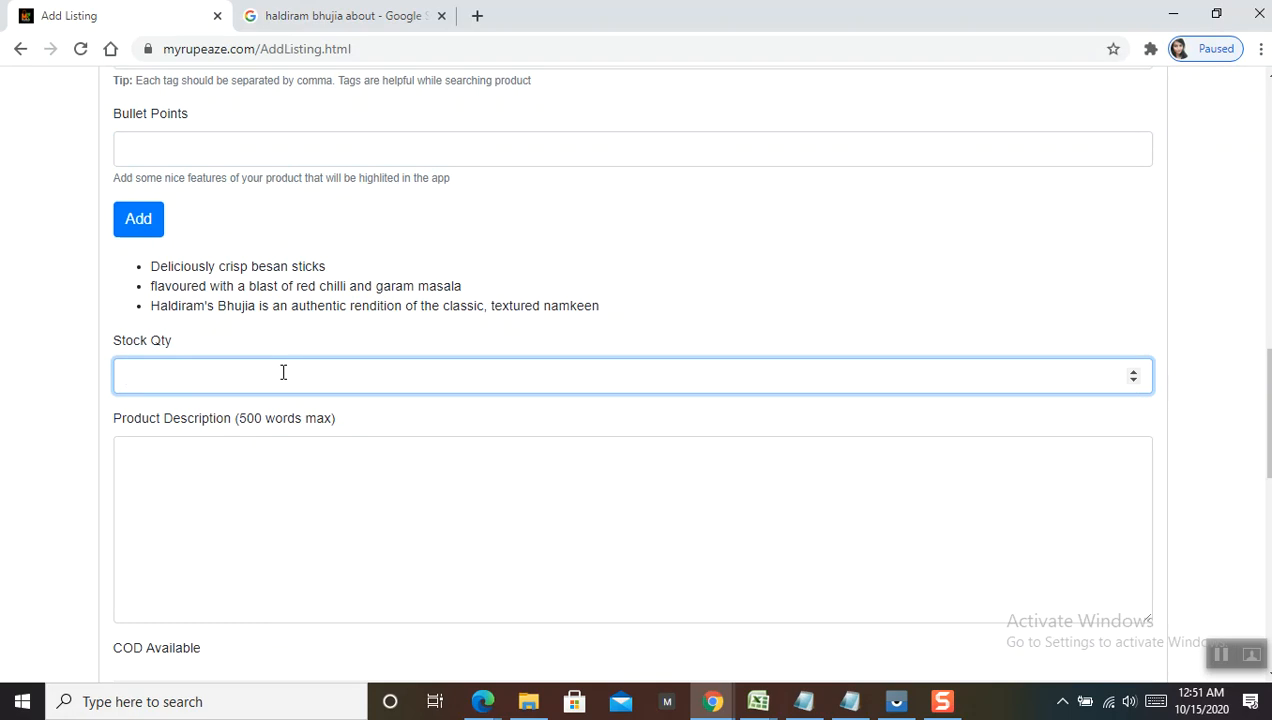
type("50")
- Make the Product Description field active and open the Bhujia Sev page on haldirams.com from the Google result
scroll(1264, 410, "down", 1)
scroll(1263, 425, "down", 1)
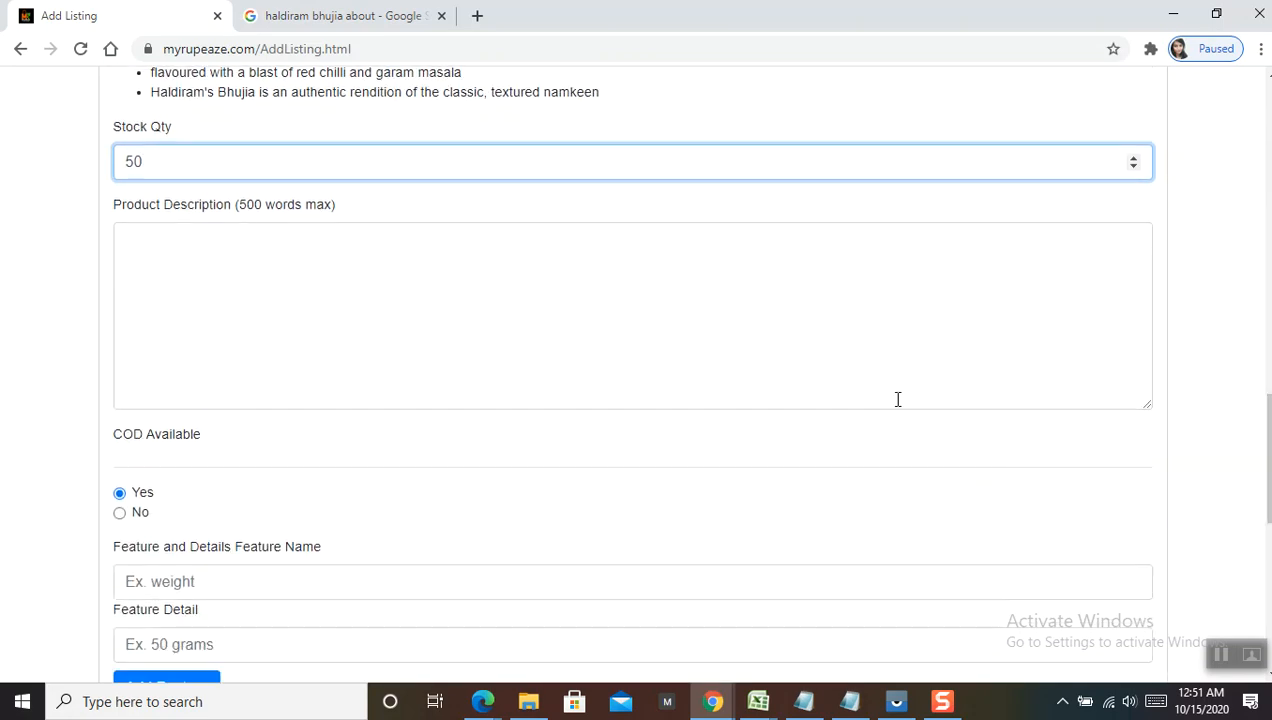
left_click(189, 253)
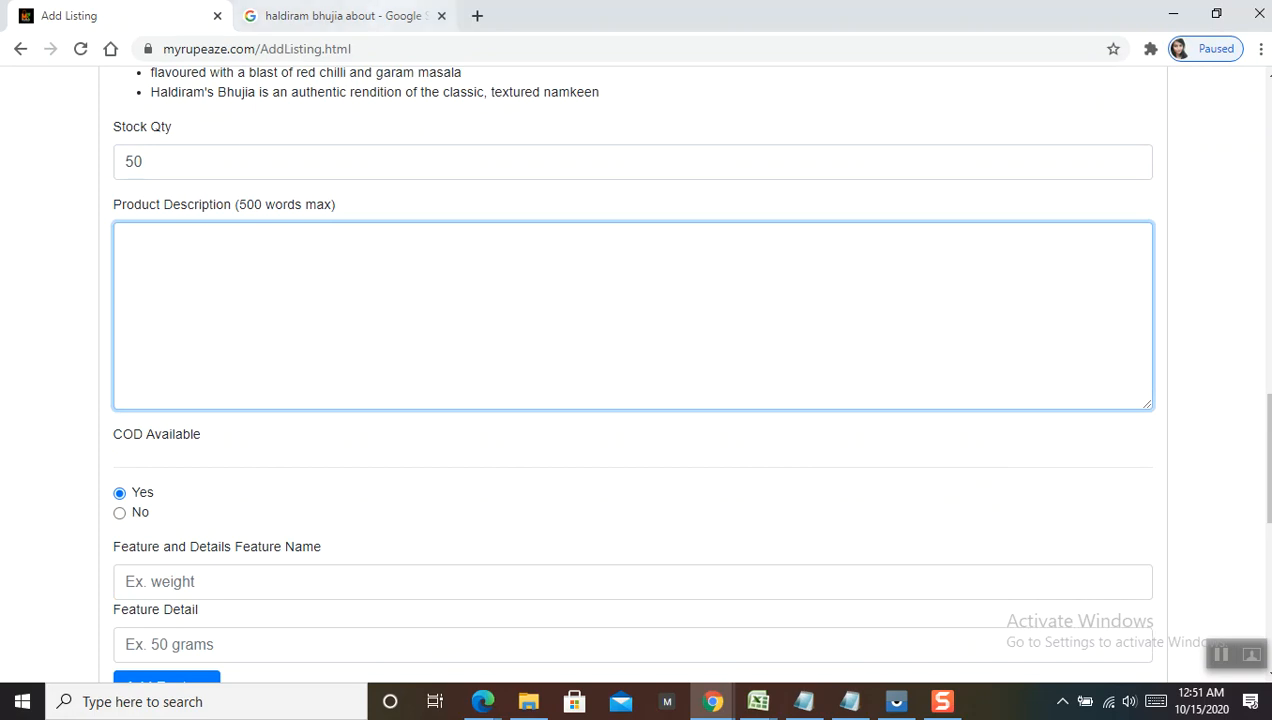
left_click(380, 15)
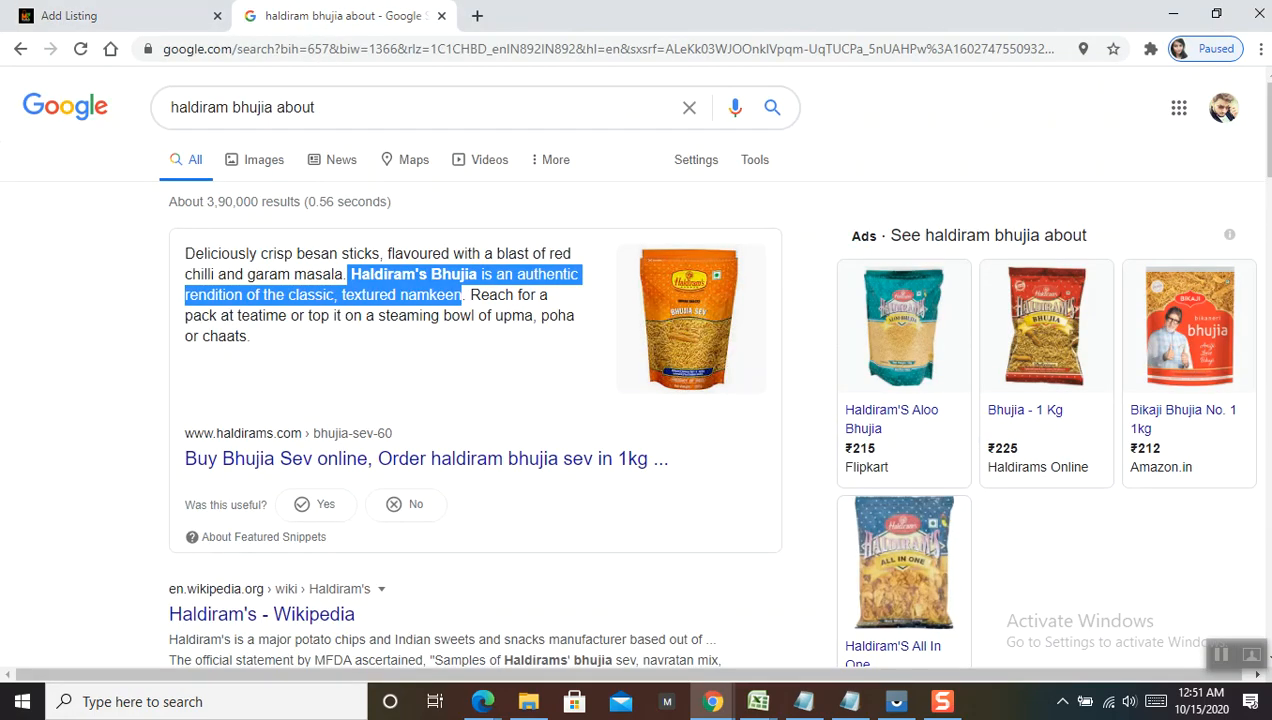
left_click(409, 467)
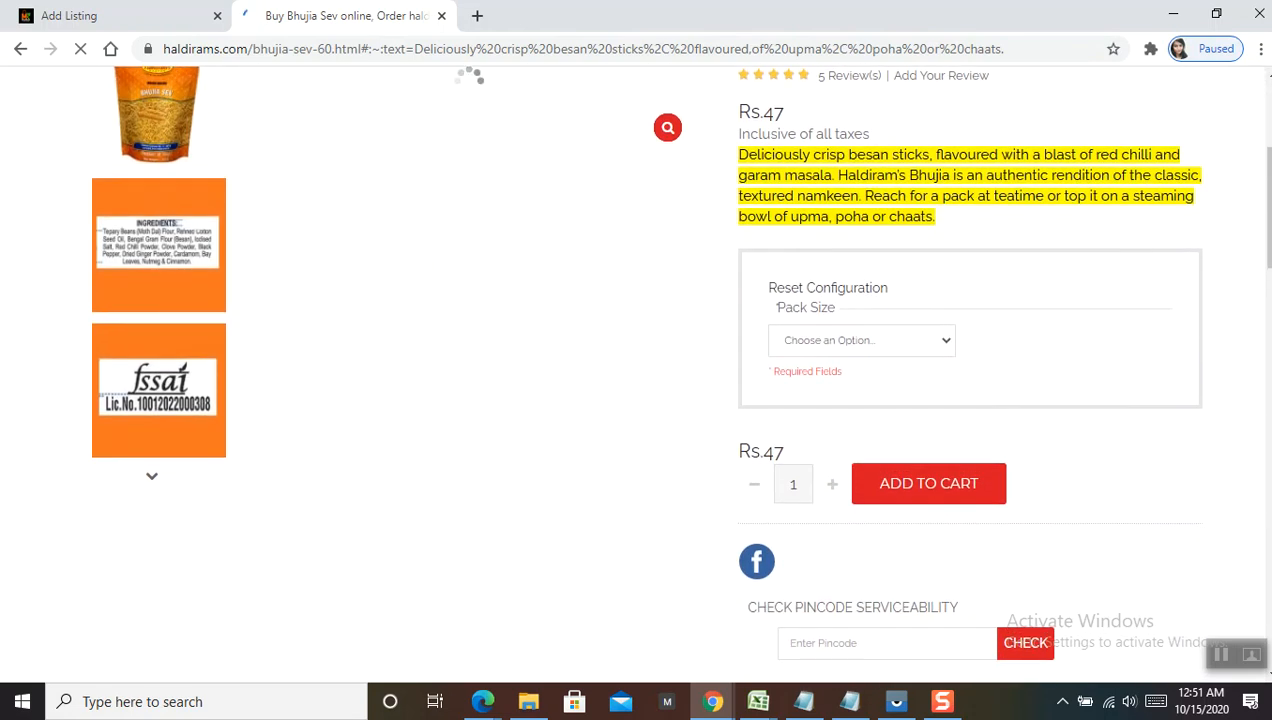
- Copy the Nutritional Information text from the Bhujia Sev page's product description into the listing's Product Description
scroll(636, 420, "down", 2)
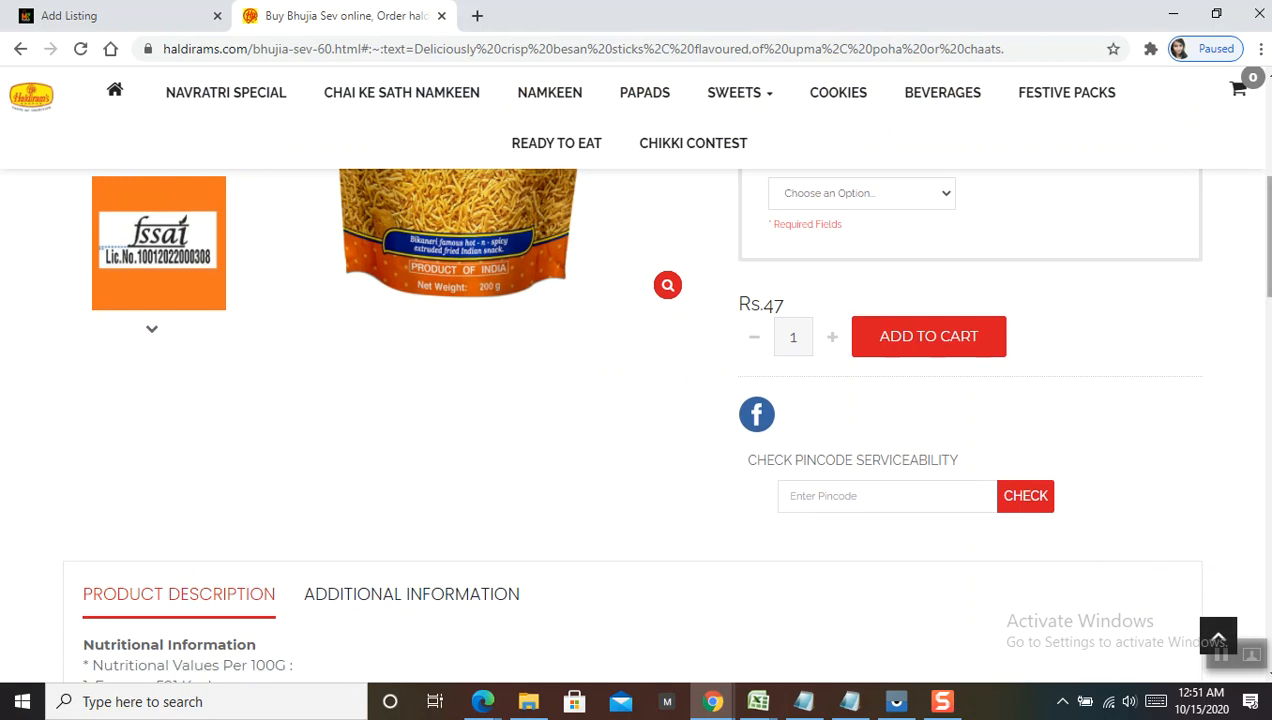
scroll(636, 420, "down", 5)
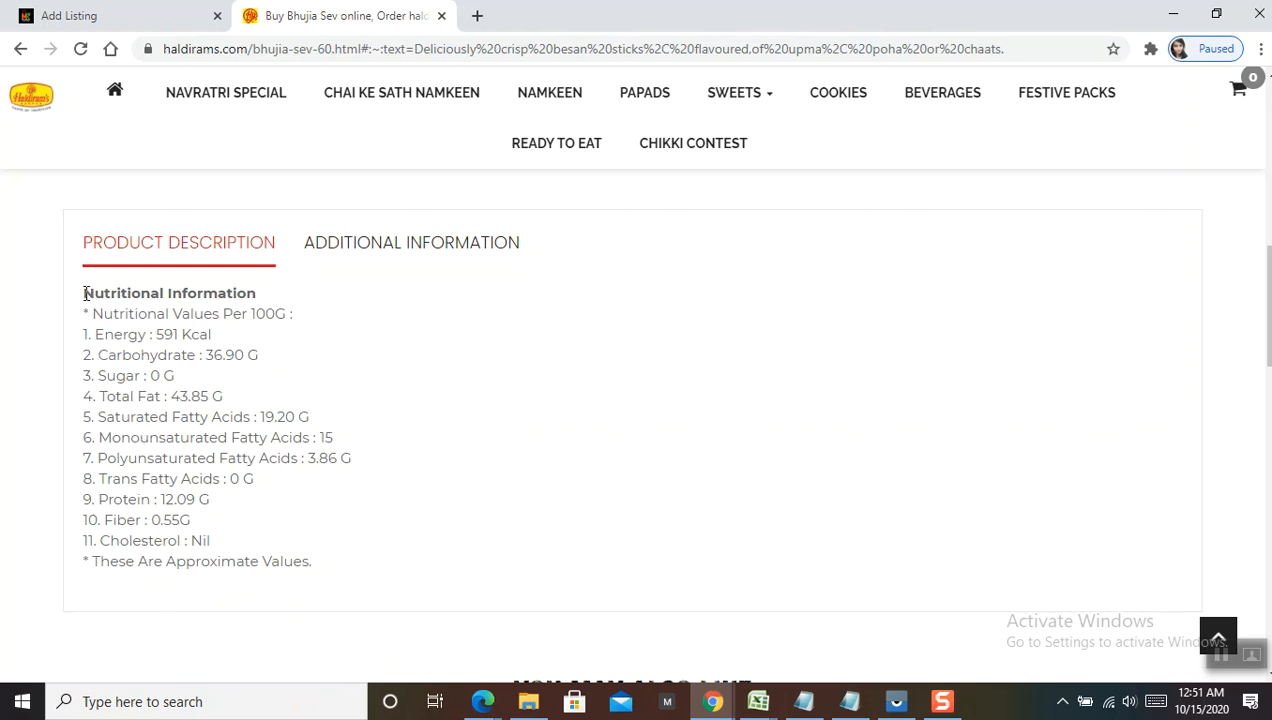
left_click_drag(82, 298, 370, 570)
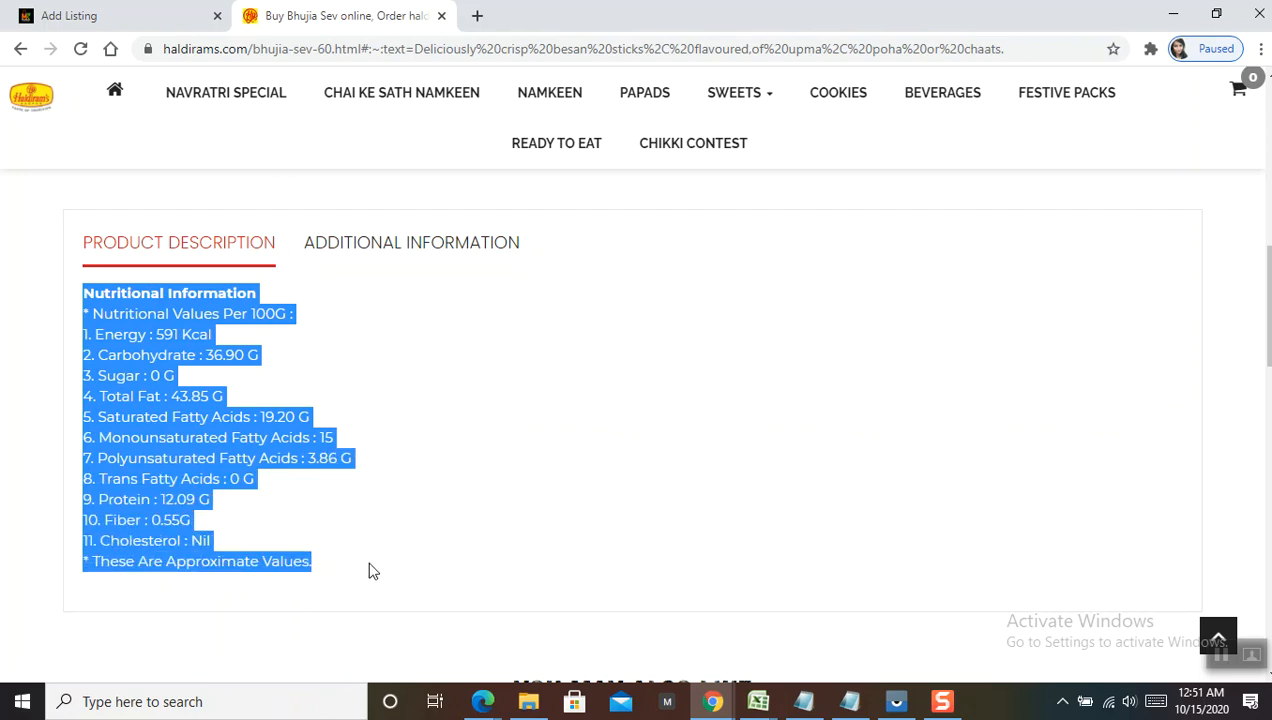
left_click(86, 13)
key("ctrl+v")
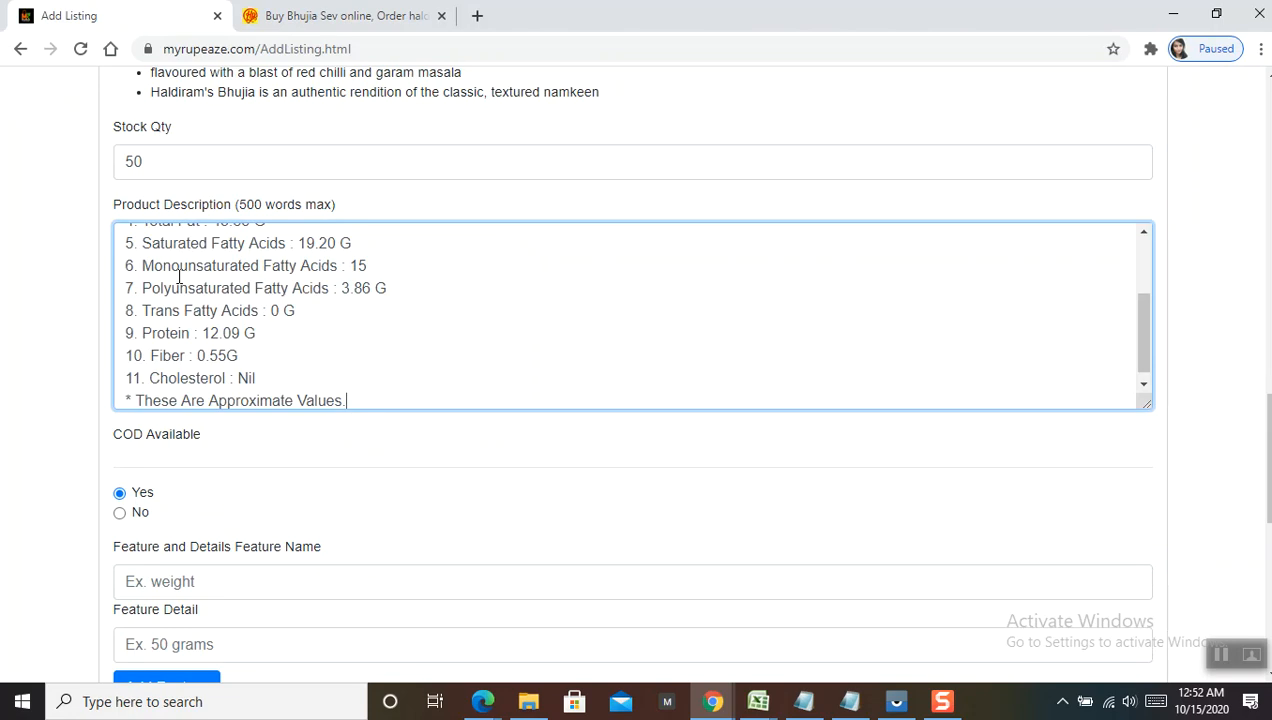
left_click_drag(1147, 304, 1132, 359)
- Check the Bhujia Sev page and its Google result against the remaining fields of the listing form
key("ctrl+Tab")
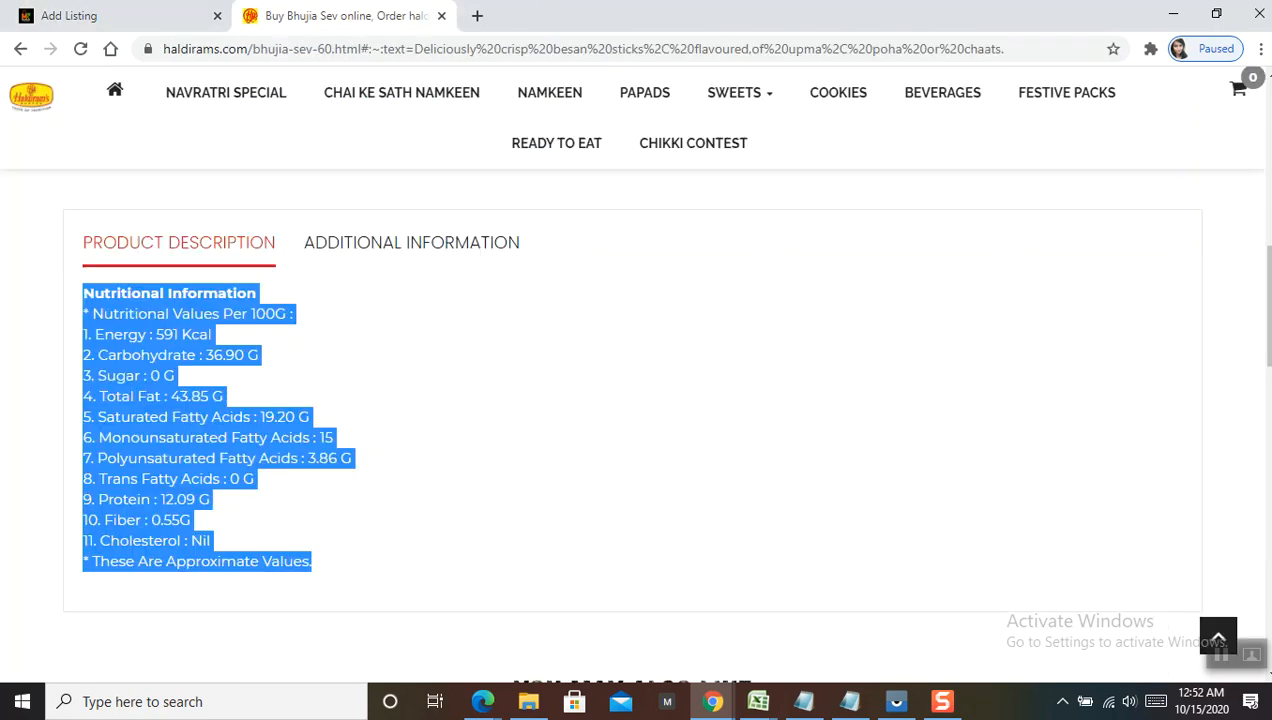
left_click_drag(1268, 305, 1268, 138)
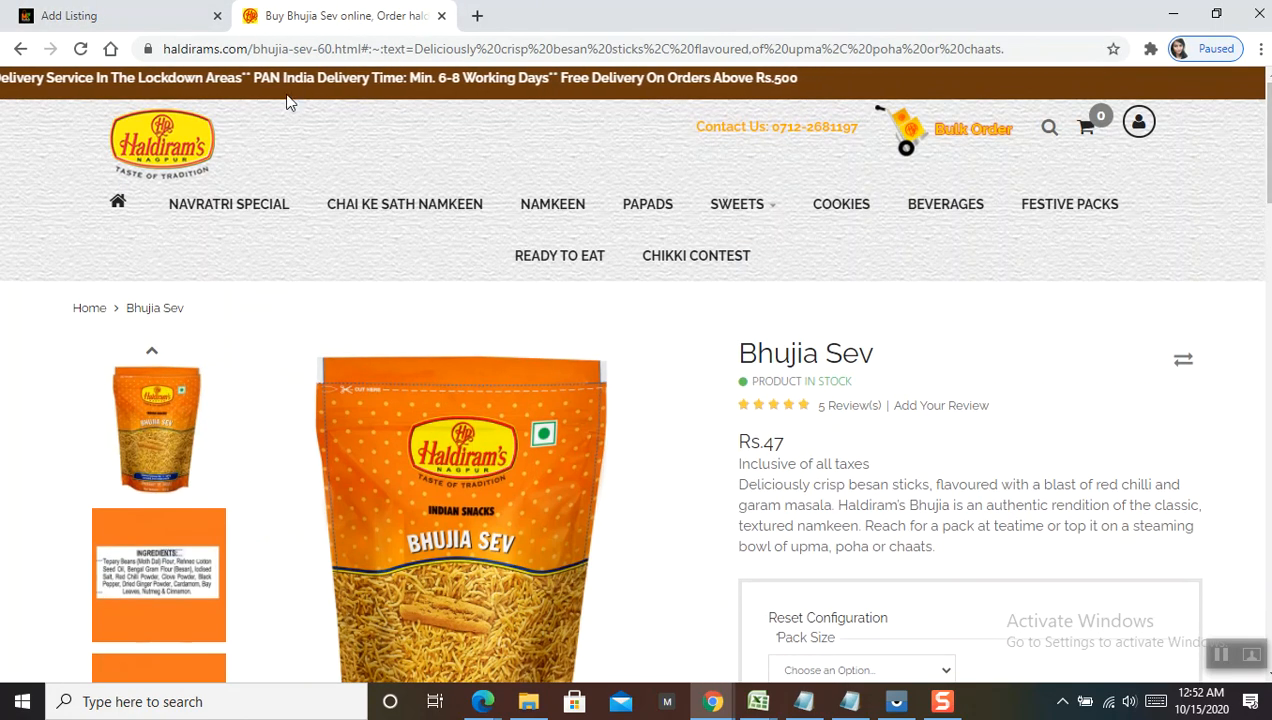
left_click(20, 49)
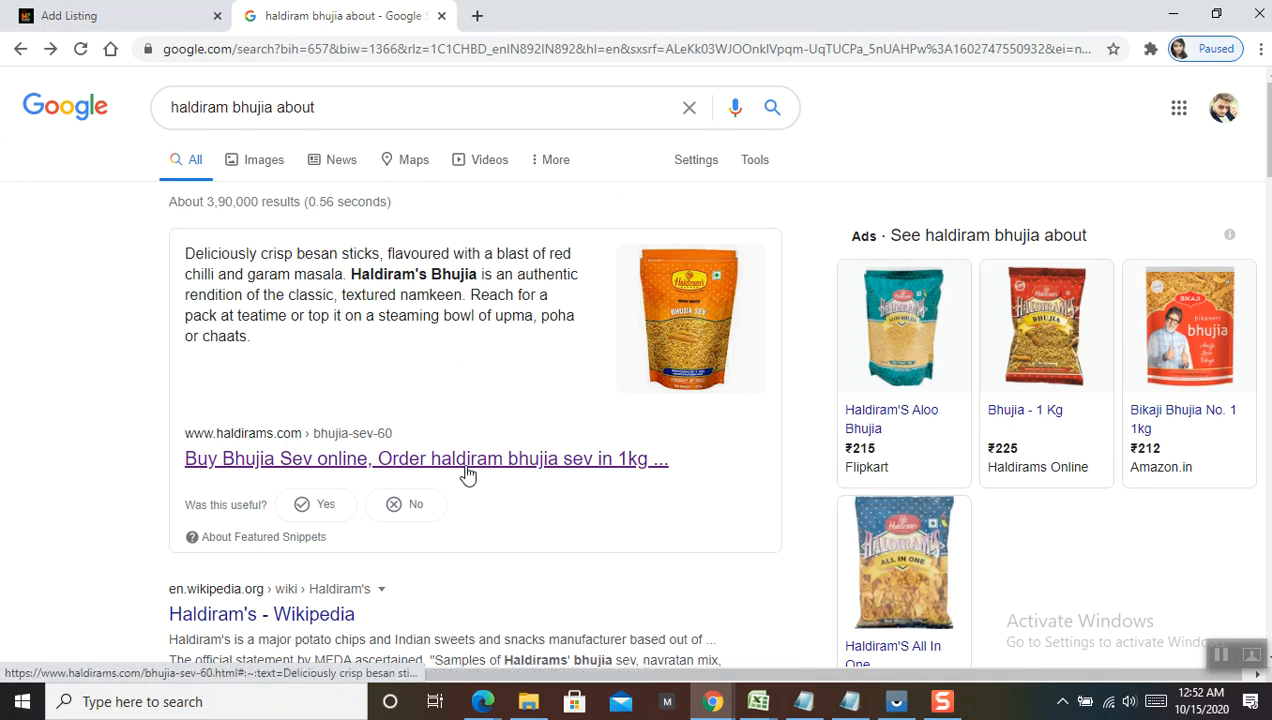
left_click(60, 16)
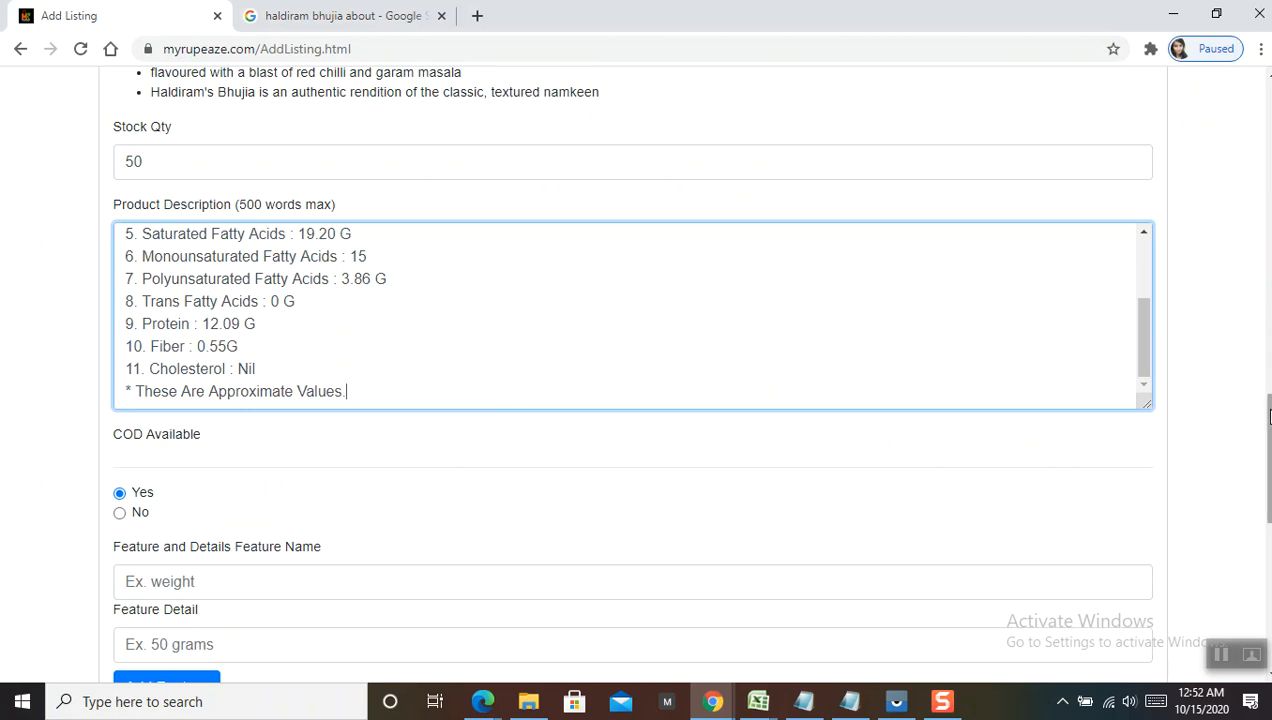
scroll(1262, 450, "down", 1)
scroll(1264, 450, "down", 1)
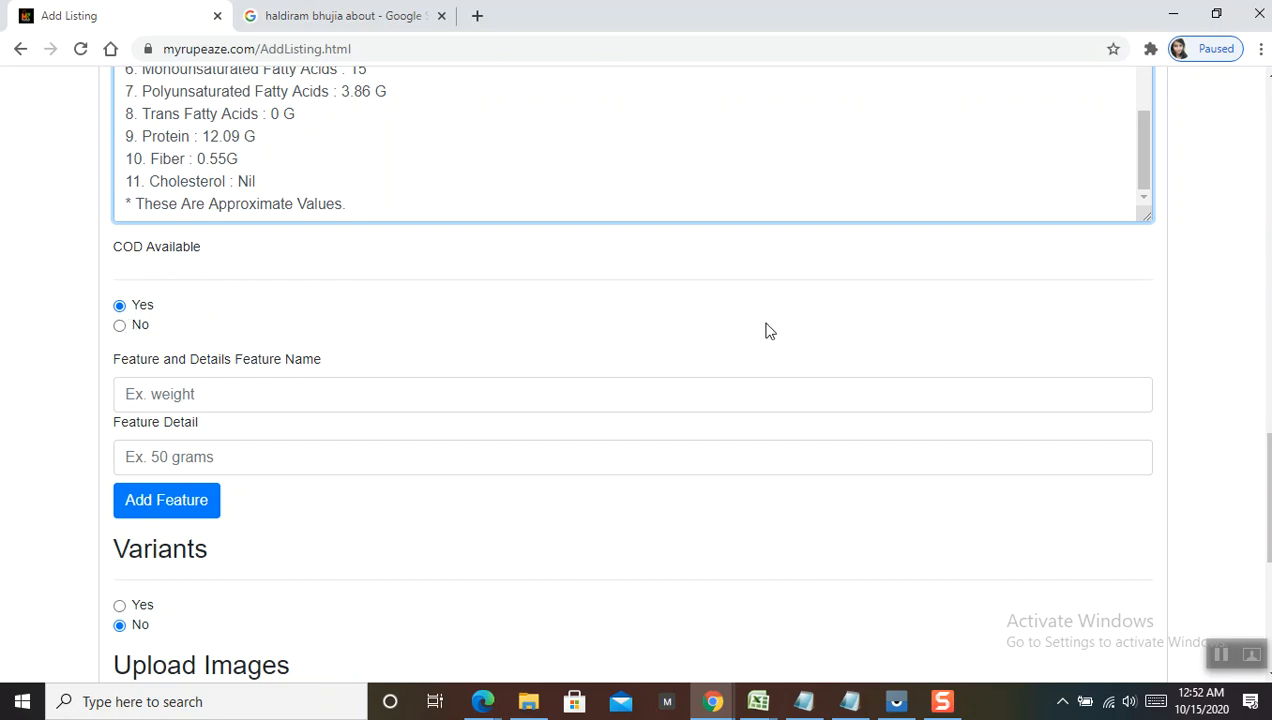
left_click_drag(1269, 495, 1269, 520)
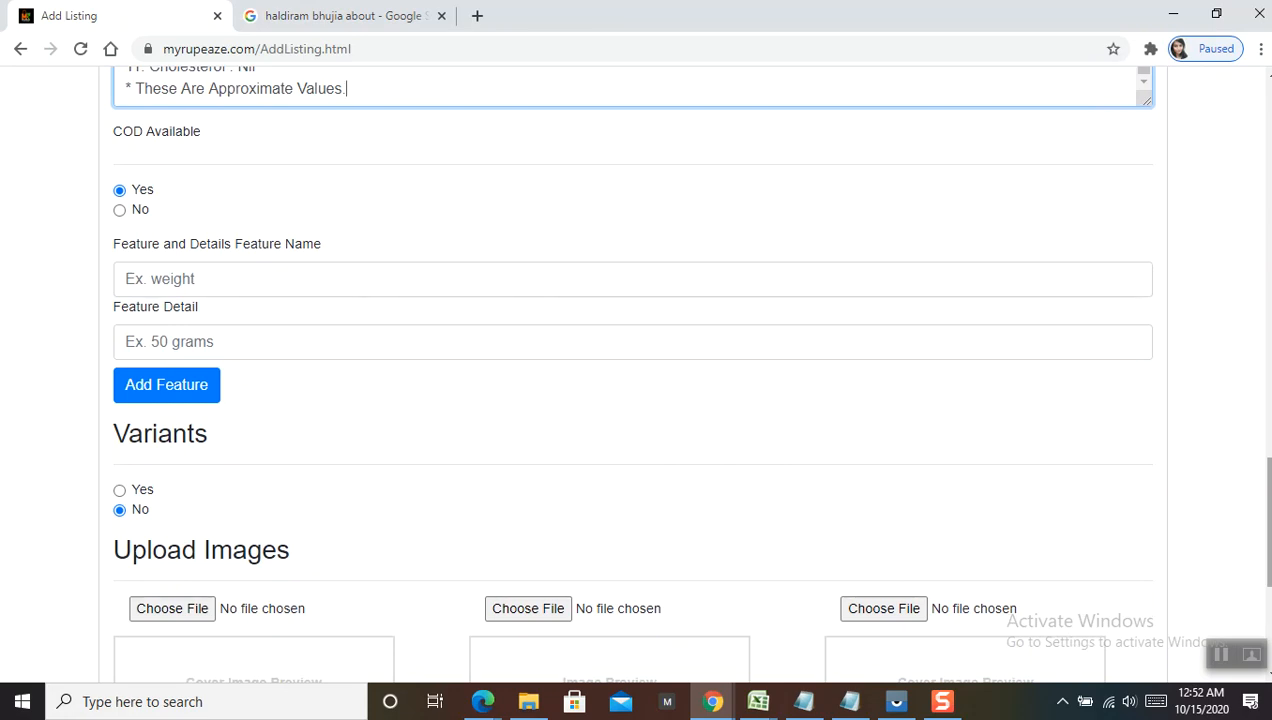
left_click(335, 16)
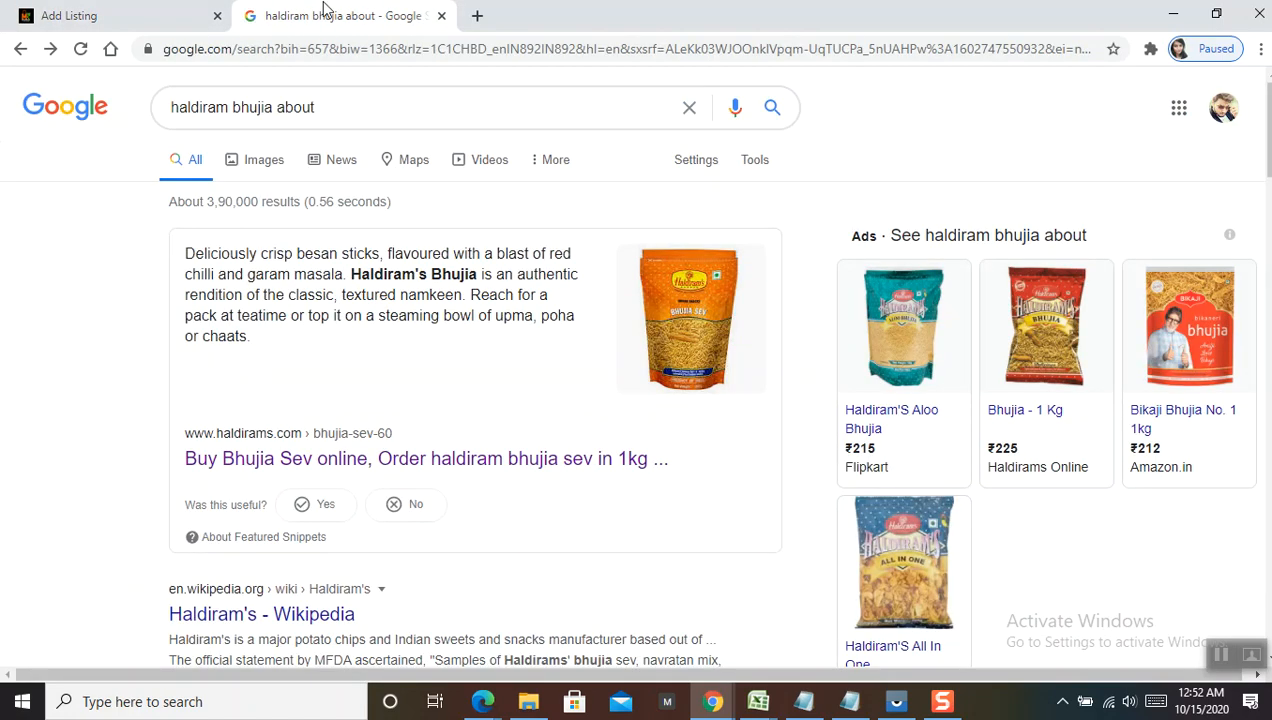
left_click(364, 466)
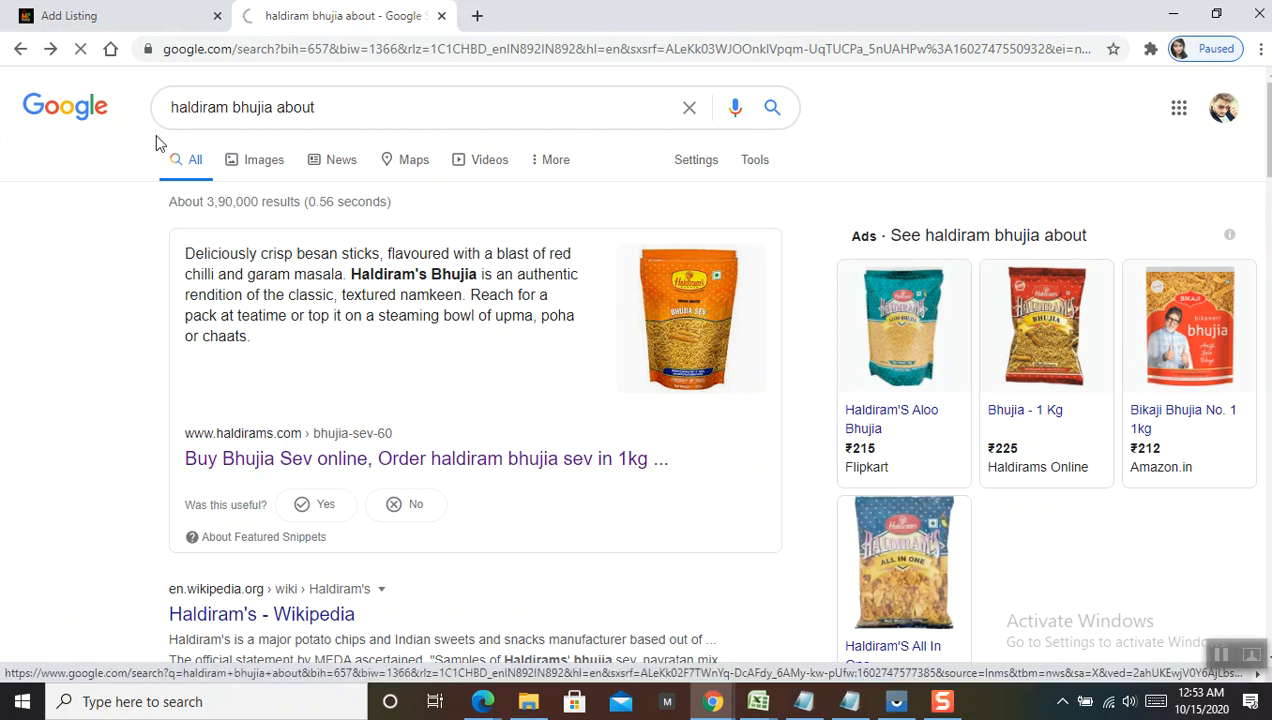
left_click(137, 12)
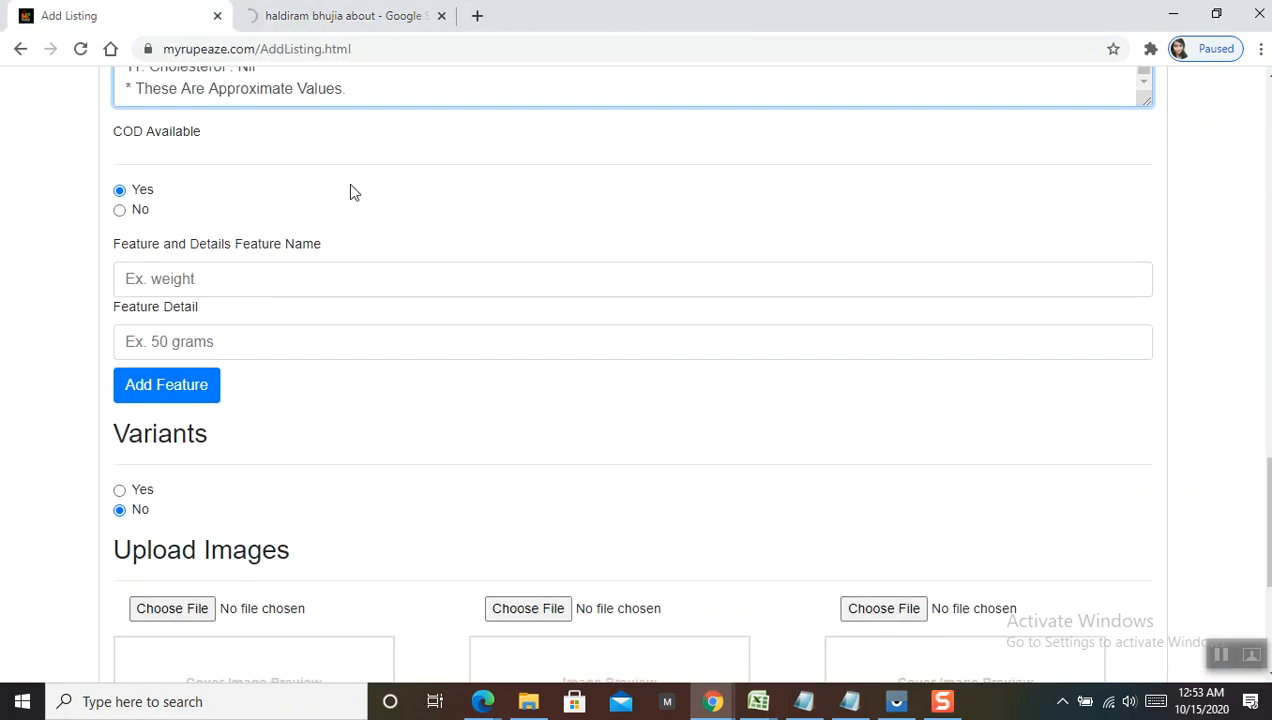
- Add a product feature named "weight" with the detail "400 gms"
left_click(279, 282)
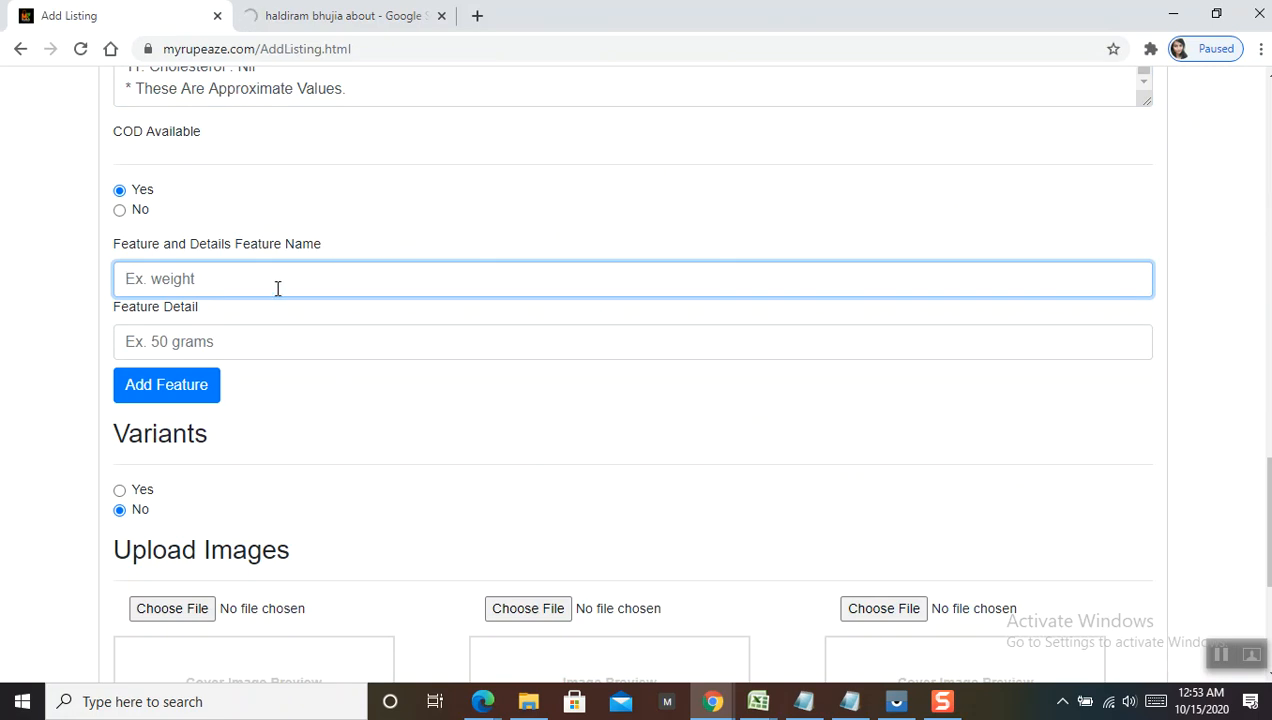
type("weight")
left_click(176, 343)
type("400 gm")
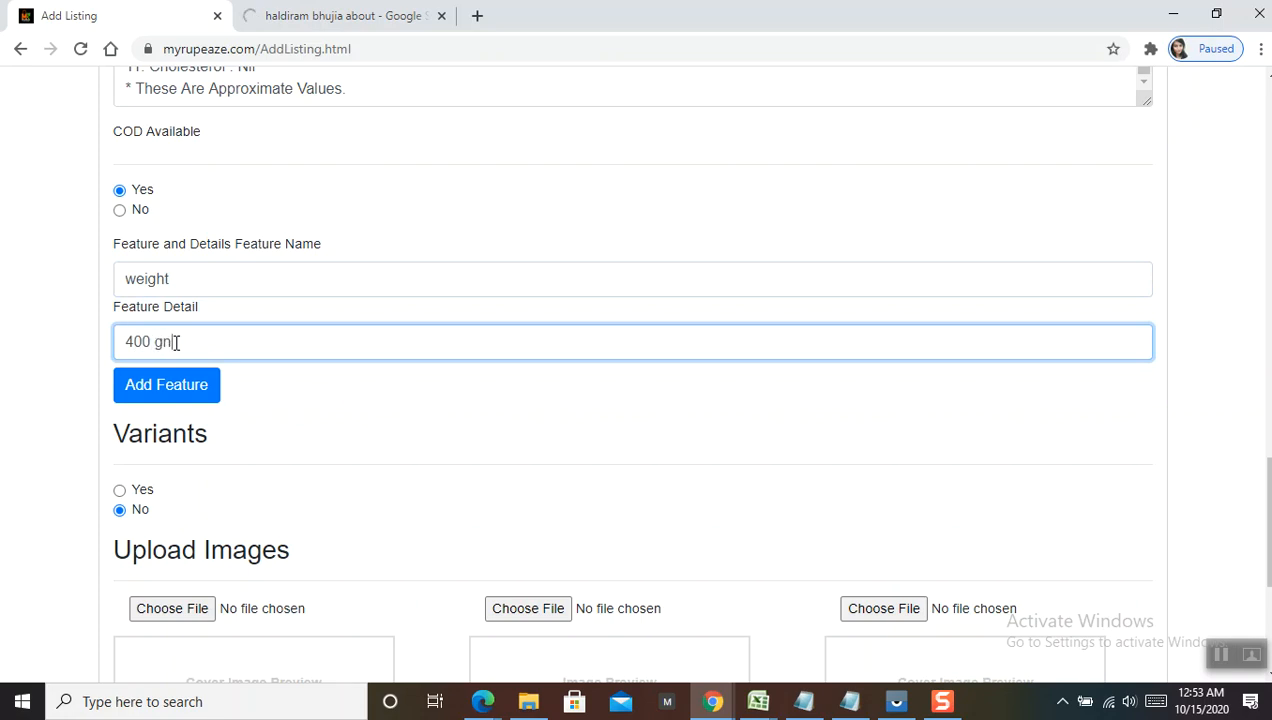
key("BackSpace")
type("ms")
left_click(183, 388)
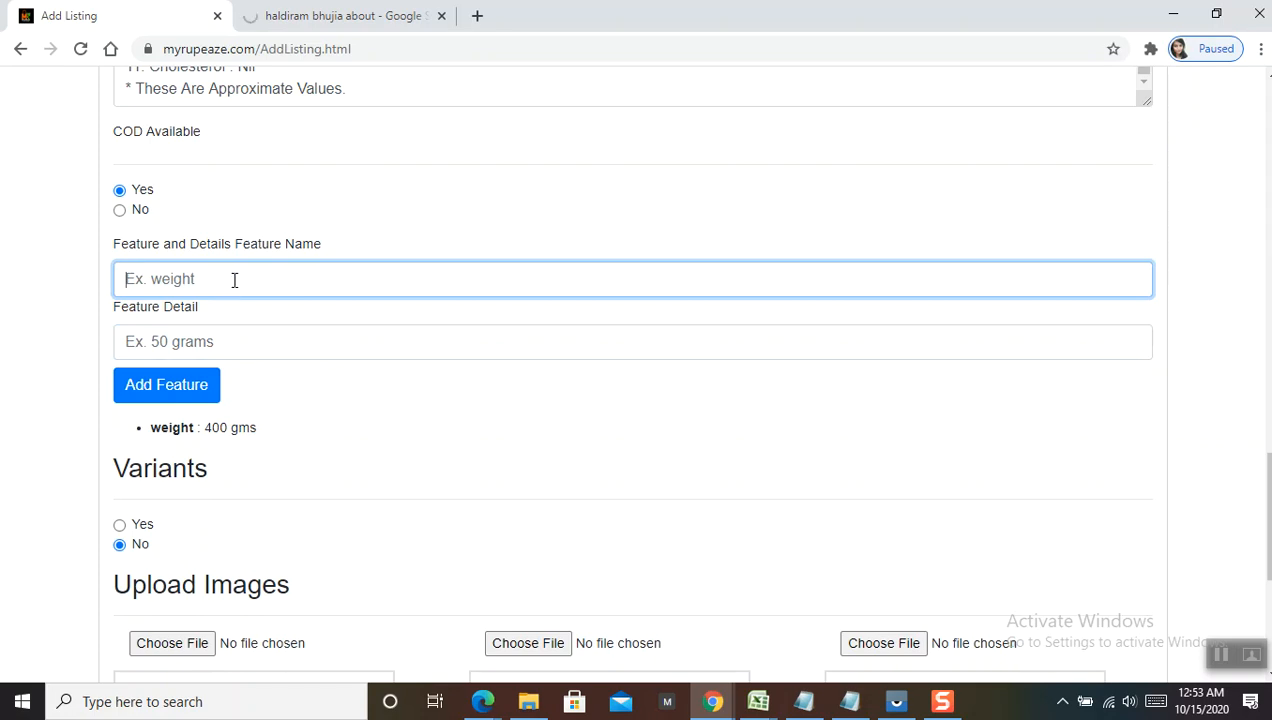
- Add a product feature named "Brand" with the detail "haldiram"
type("Brand")
left_click(159, 341)
type("haldiram")
left_click(165, 387)
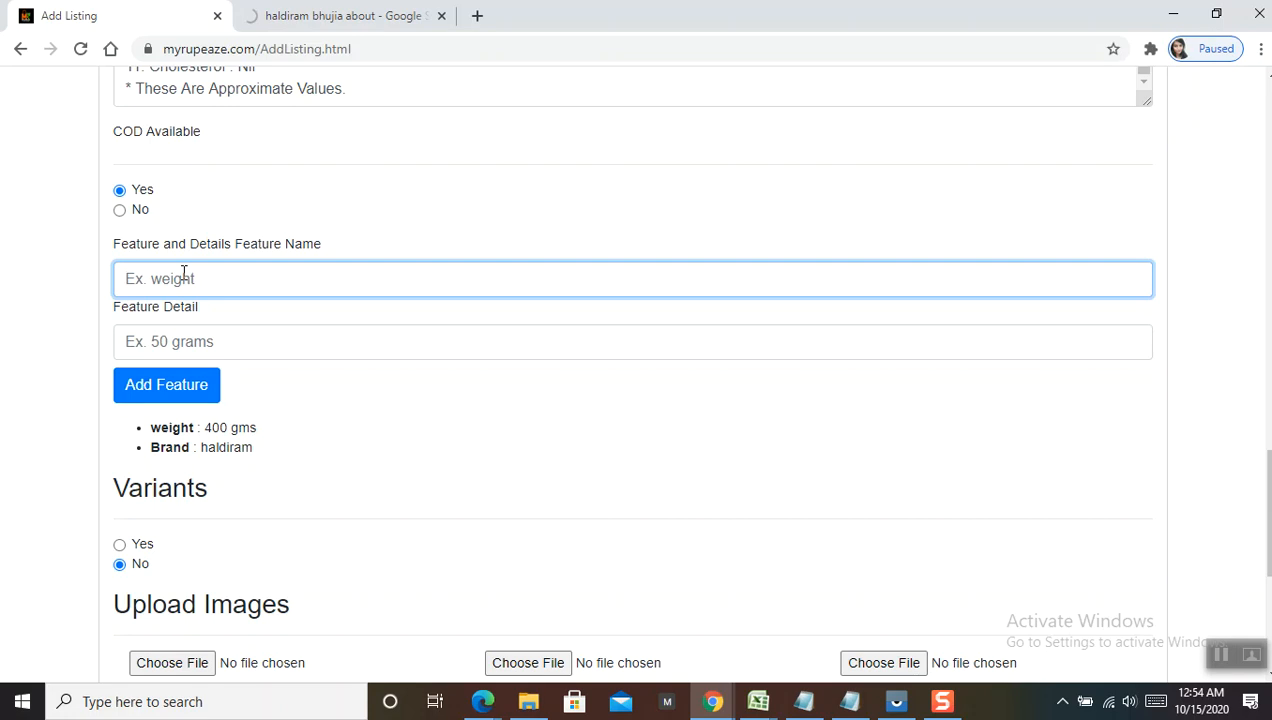
- Add a product feature named "shipping time" with the detail "usually ships in 3-4 business days"
type("shipp")
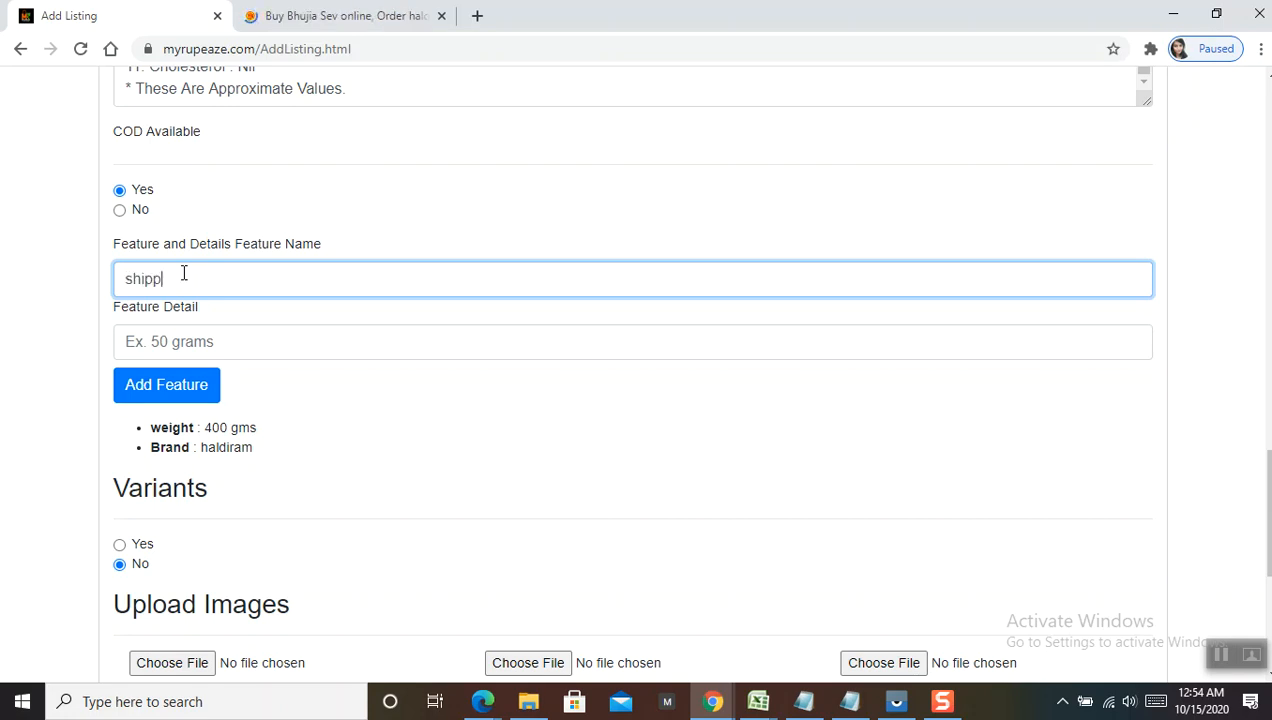
type("ing c")
type("ime")
left_click(177, 343)
type("u")
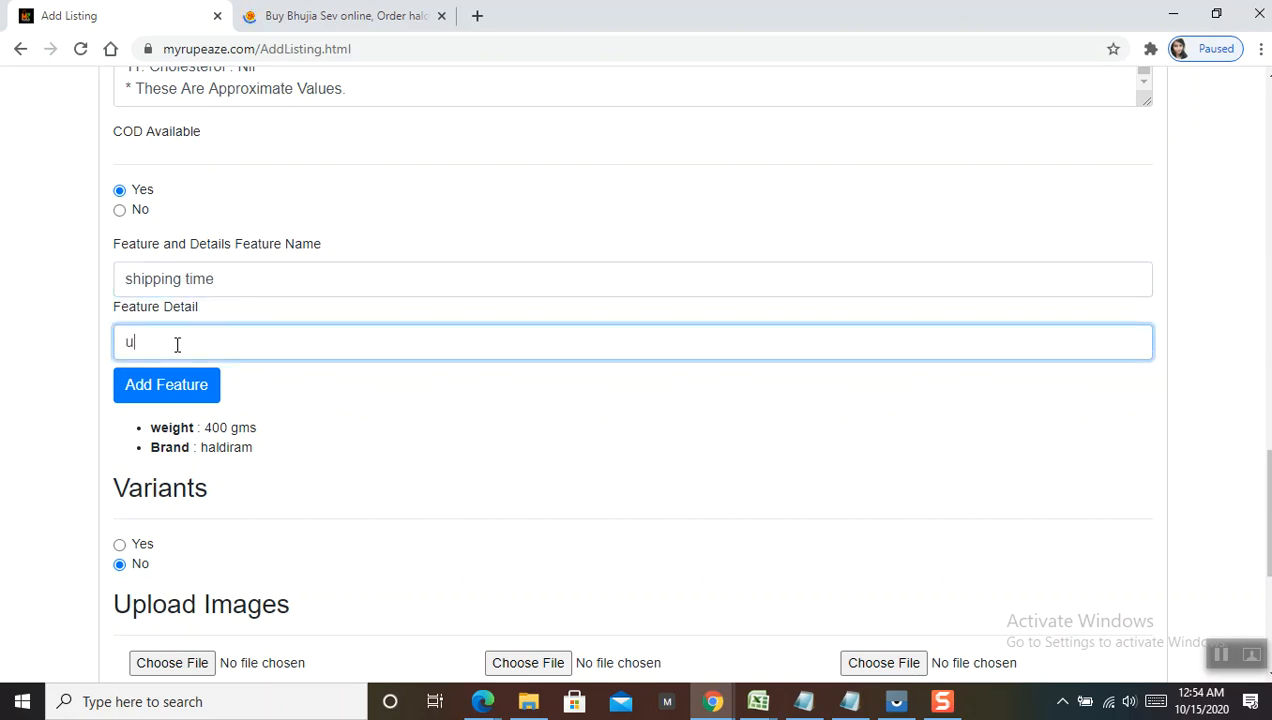
type("sually ships in 3")
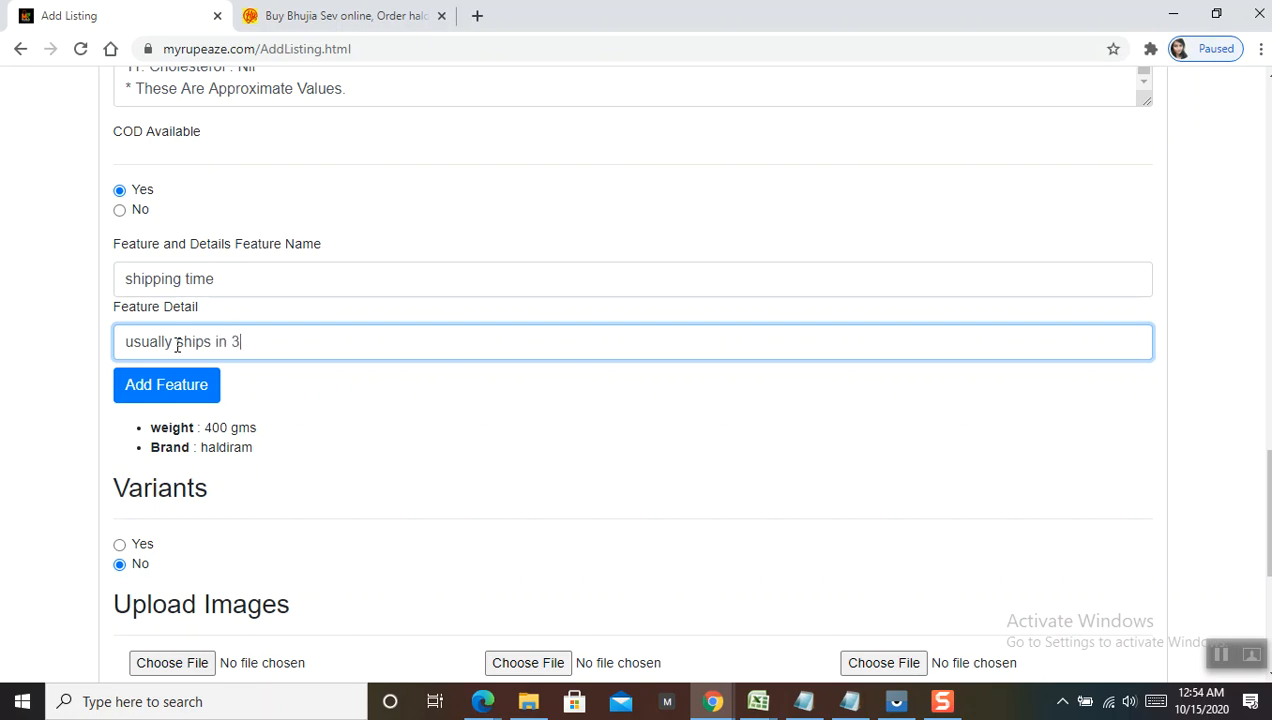
type("-4 business days")
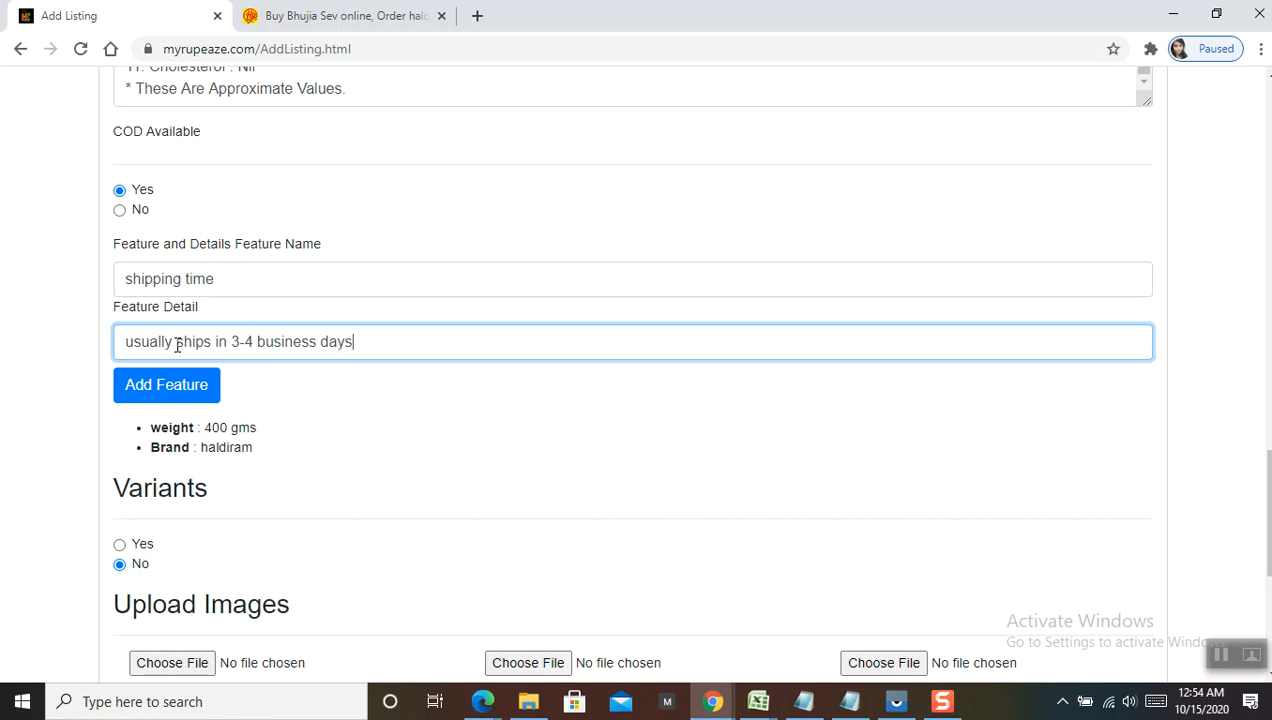
left_click(165, 390)
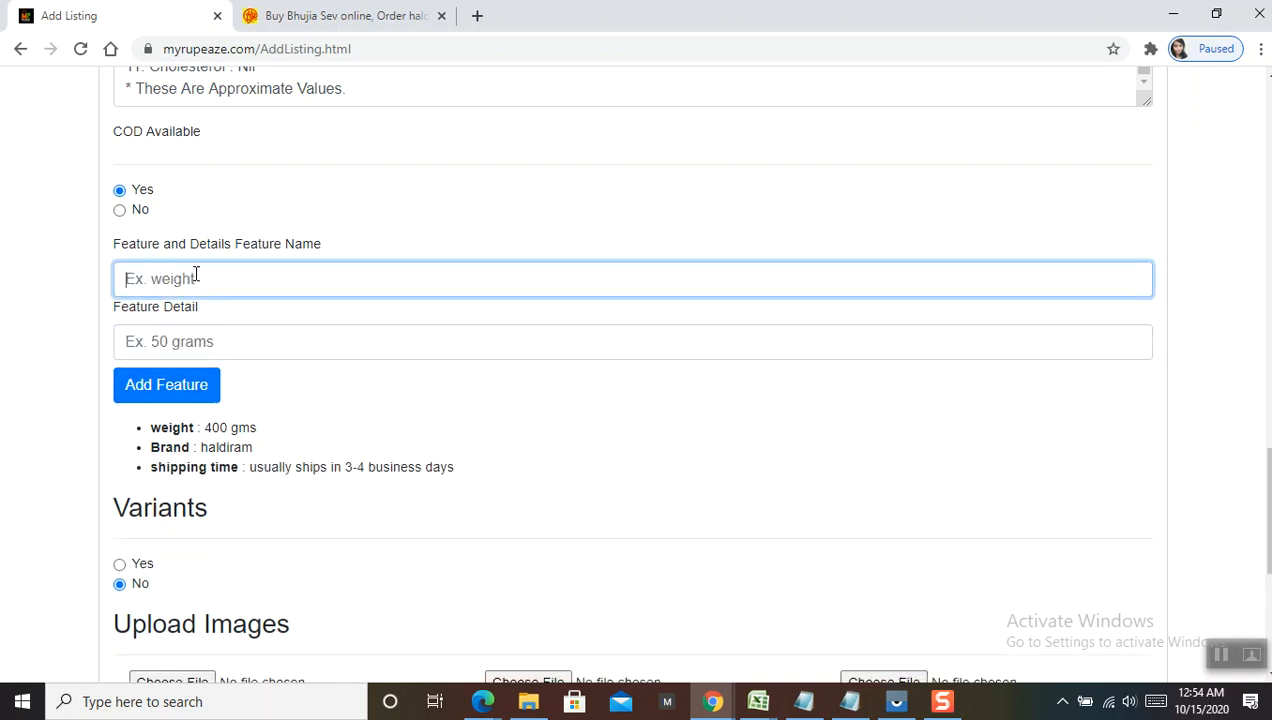
- Add a product feature named "origin" with the detail "India"
type("origin")
left_click(173, 341)
type("India")
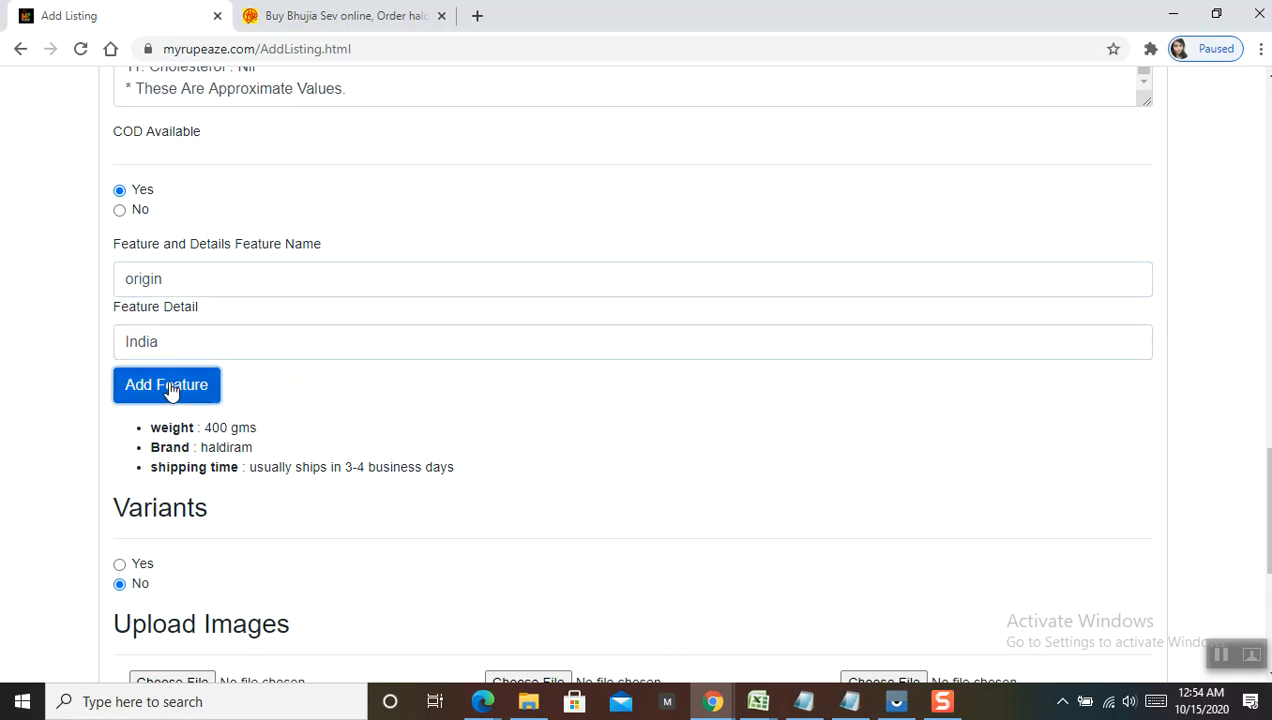
left_click(168, 389)
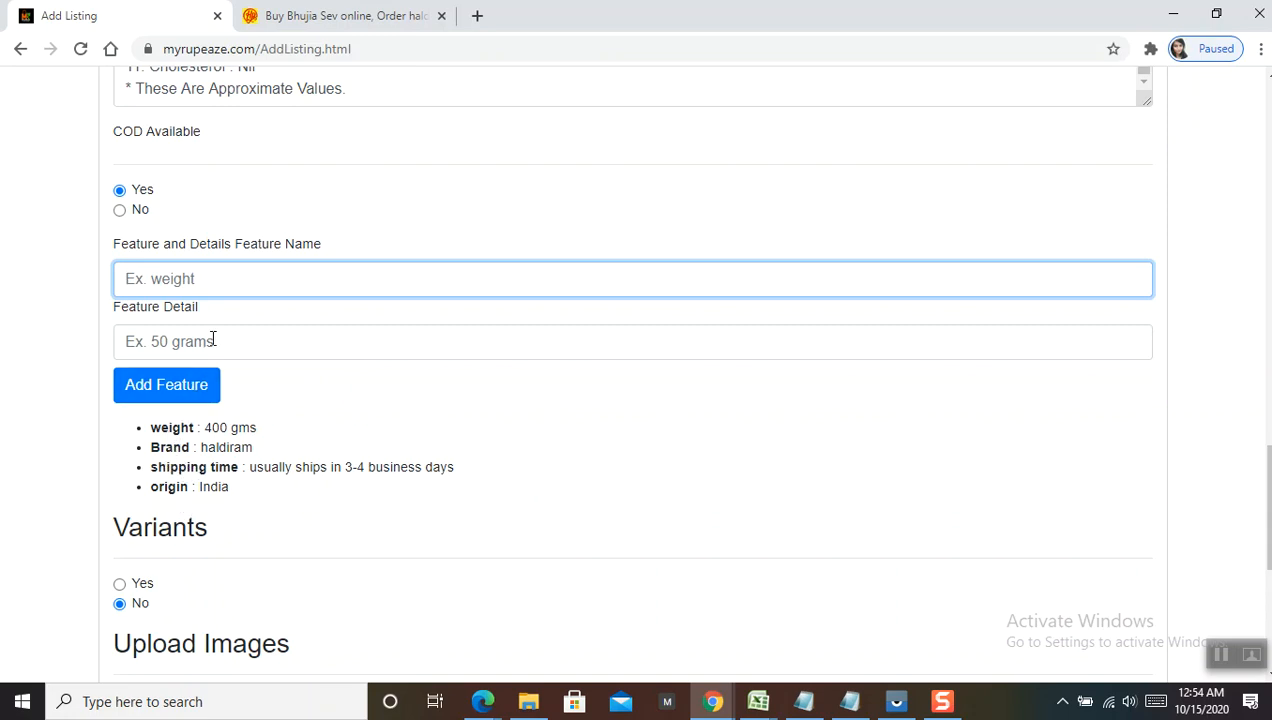
- Enable variants for the product and set the variant name to "Weight"
scroll(1266, 500, "down", 3)
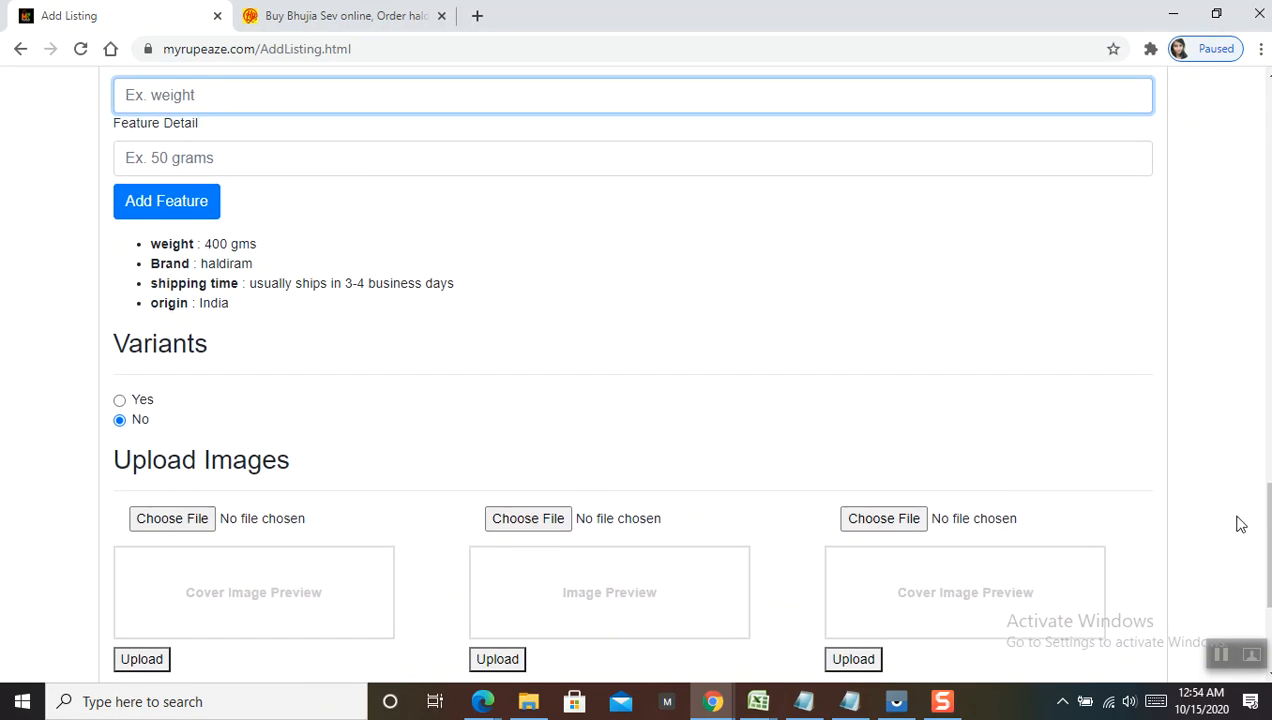
scroll(1264, 500, "down", 1)
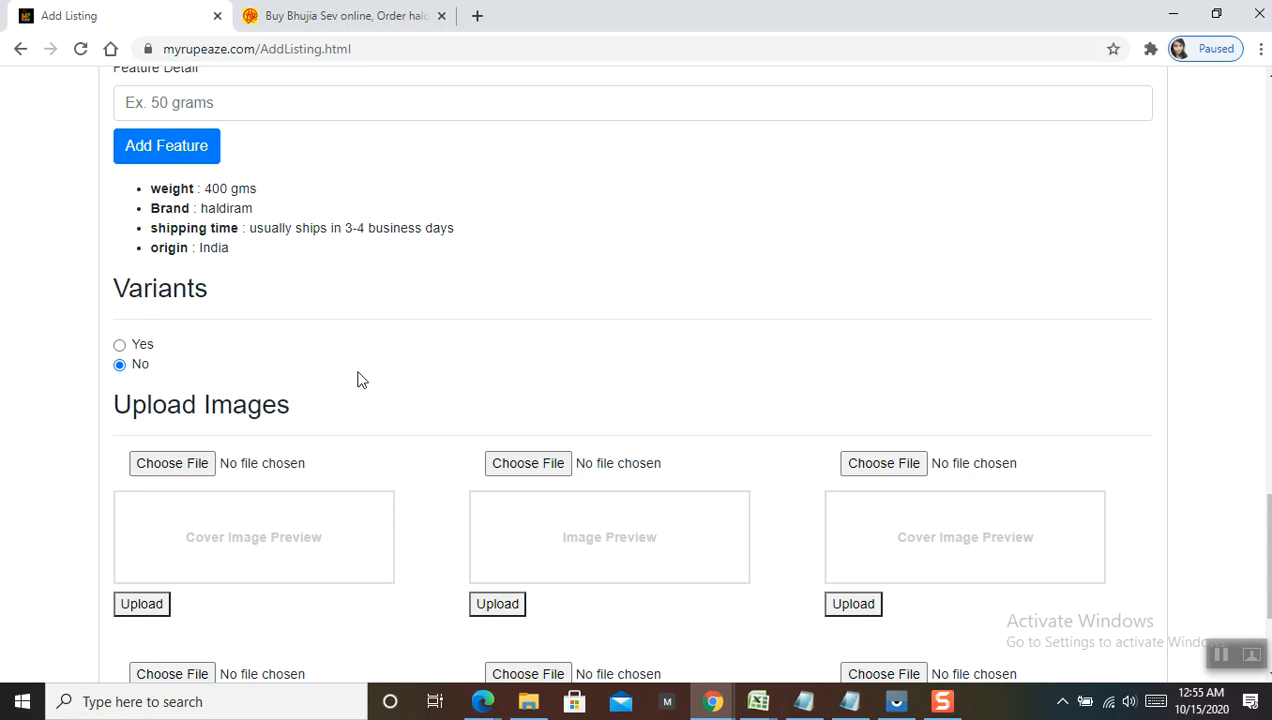
left_click(119, 345)
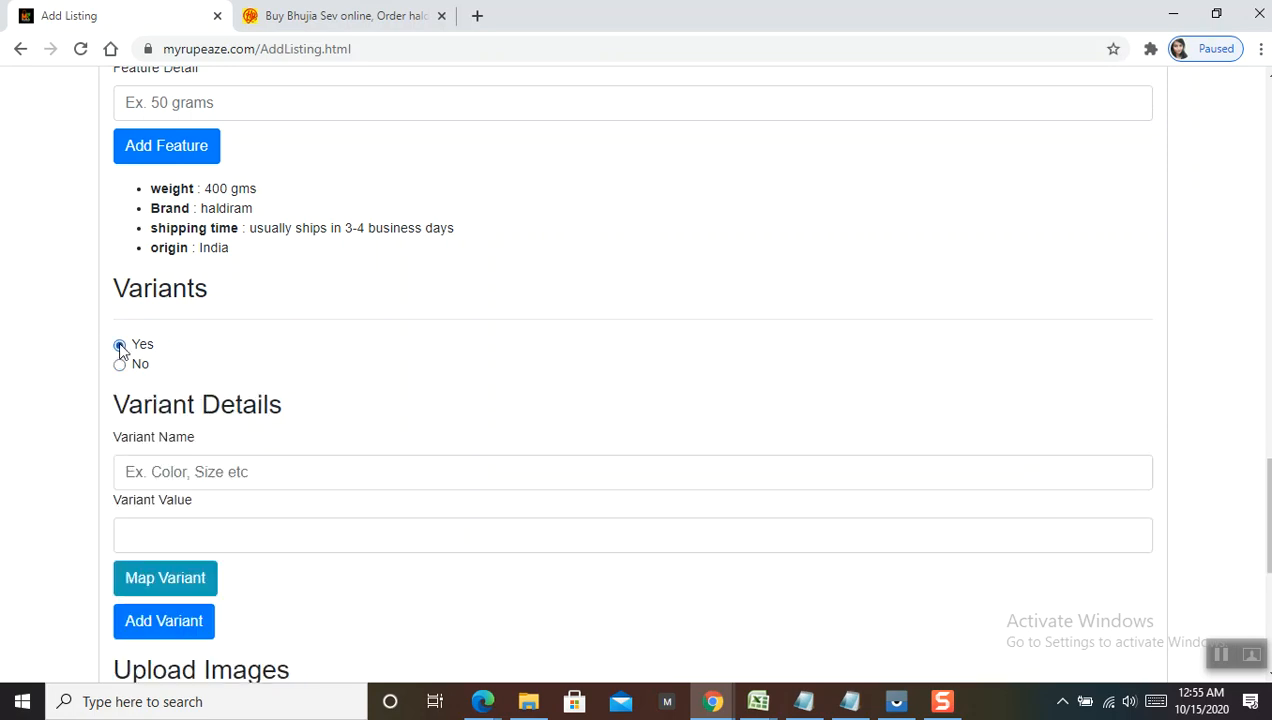
left_click(224, 476)
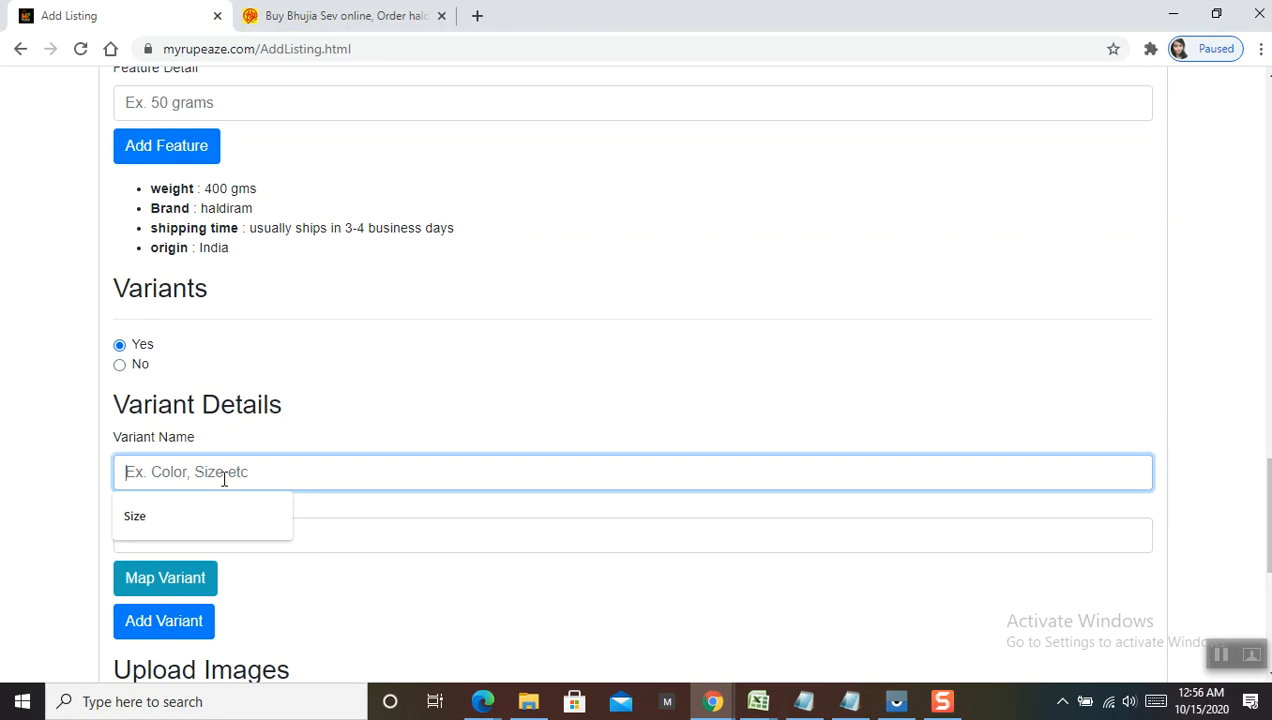
type("Weight")
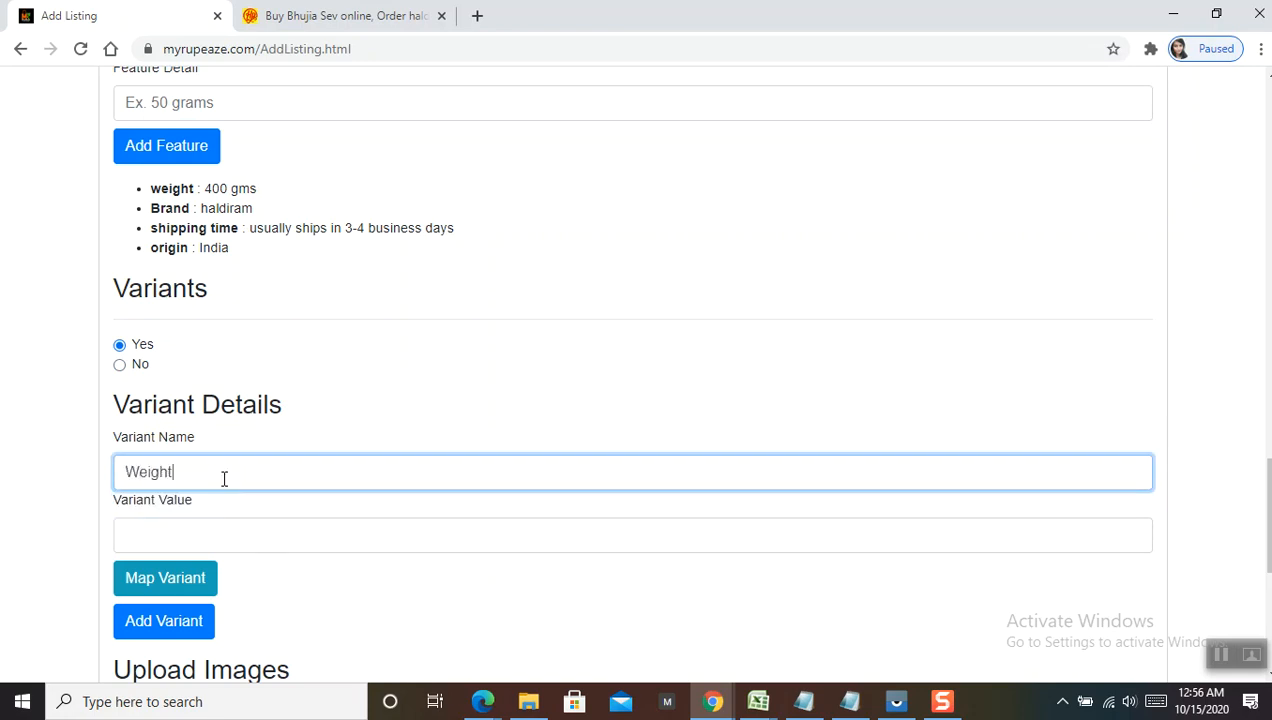
- Map the values 100 gm, 200 gm, 400 gm and 1 kg to the Weight variant and add the variant to the listing
left_click(189, 528)
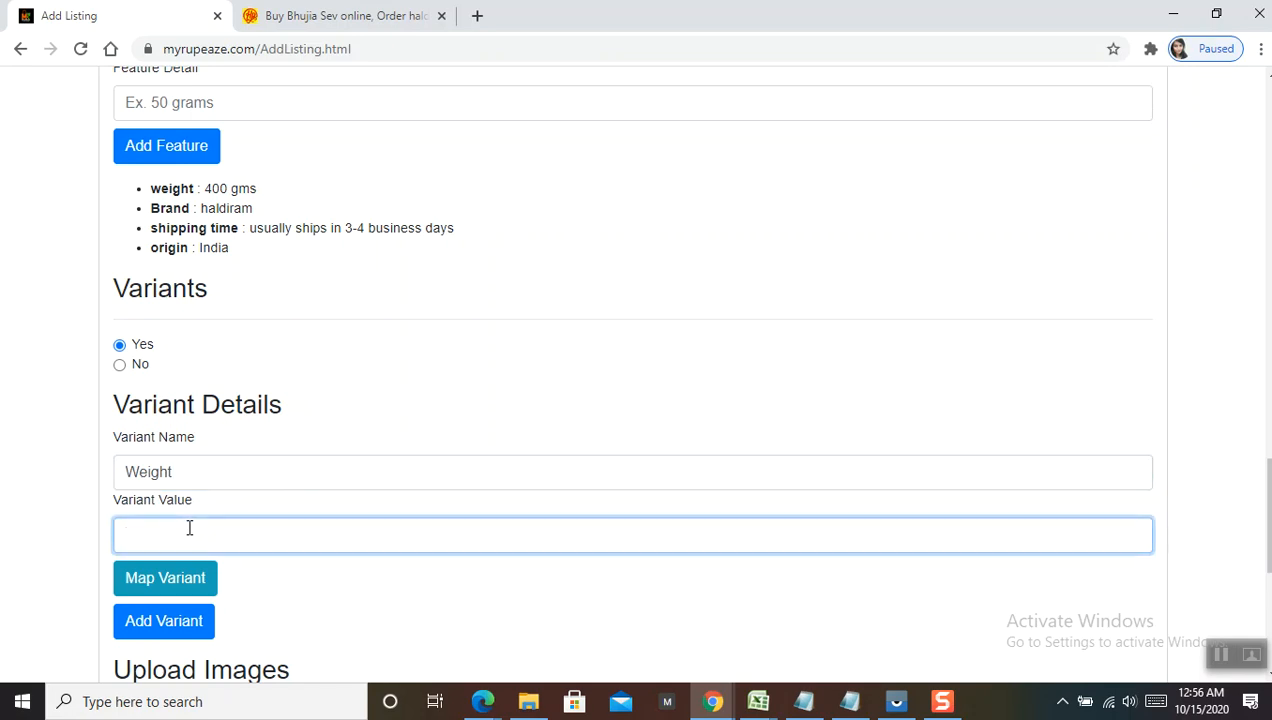
type("100 gm")
left_click(175, 580)
type("200 gm")
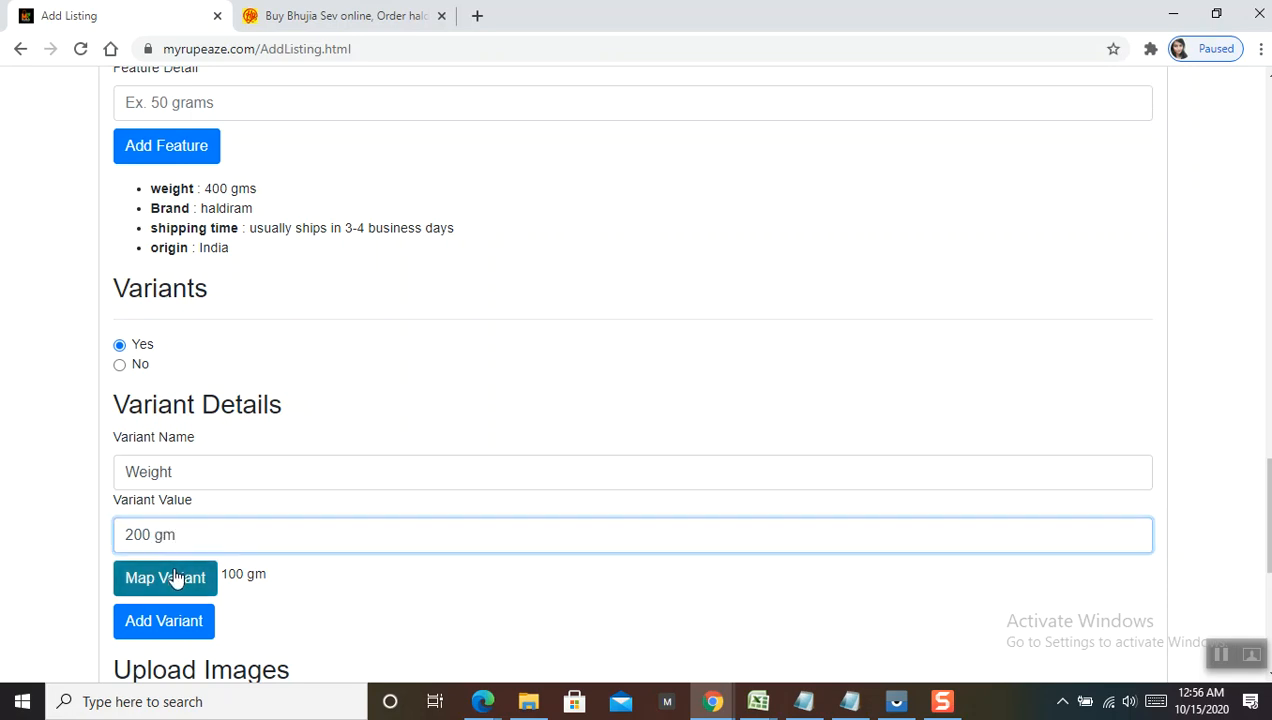
left_click(180, 578)
type("400 gm")
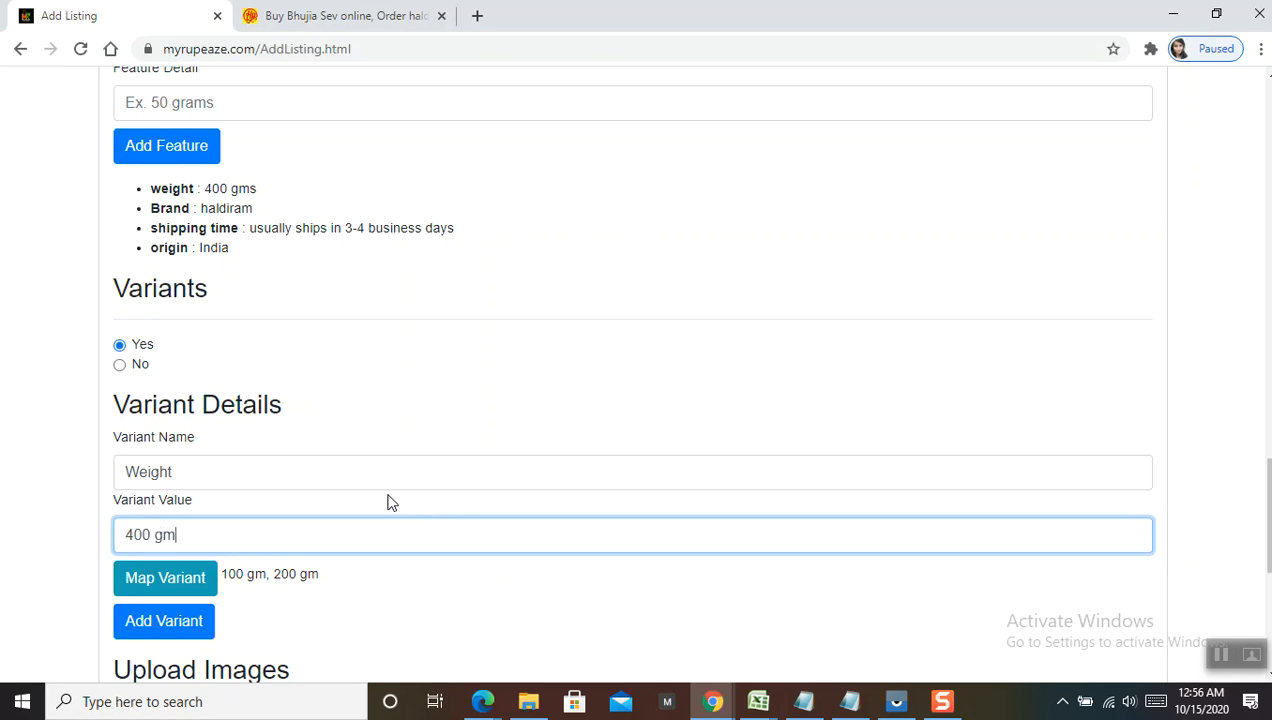
left_click(185, 587)
type("1 kg")
left_click(166, 586)
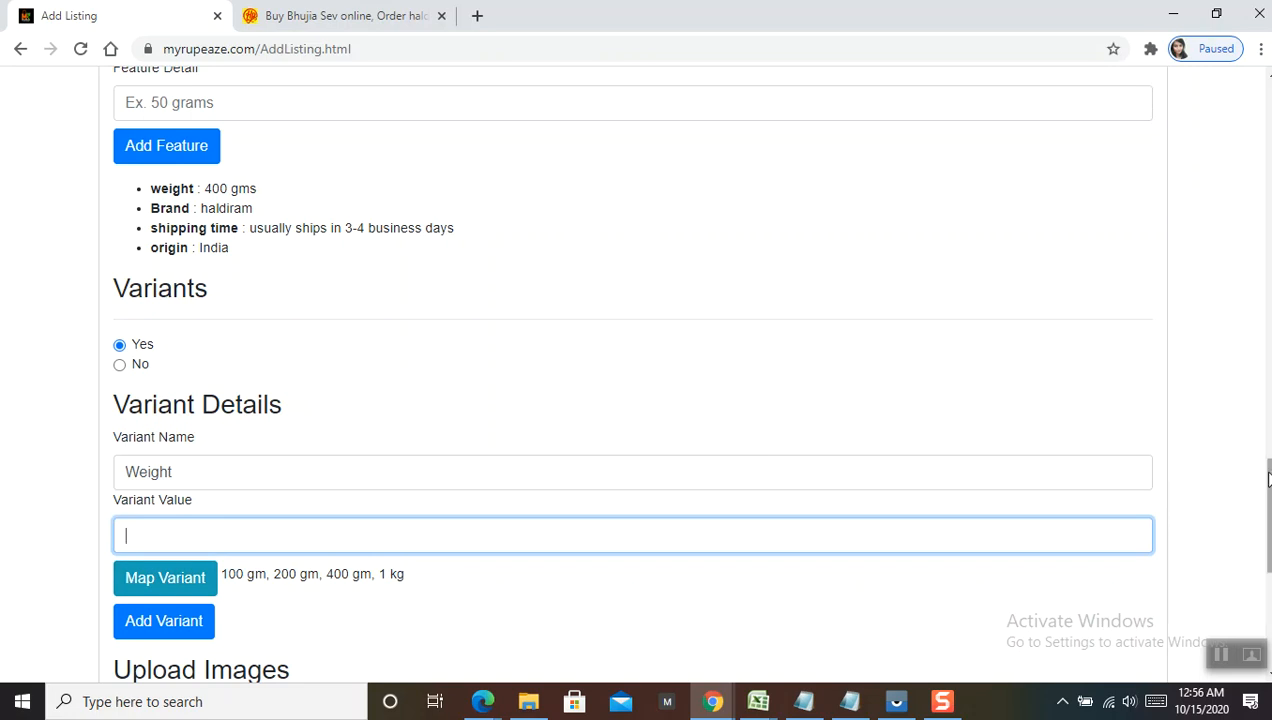
scroll(636, 375, "down", 1)
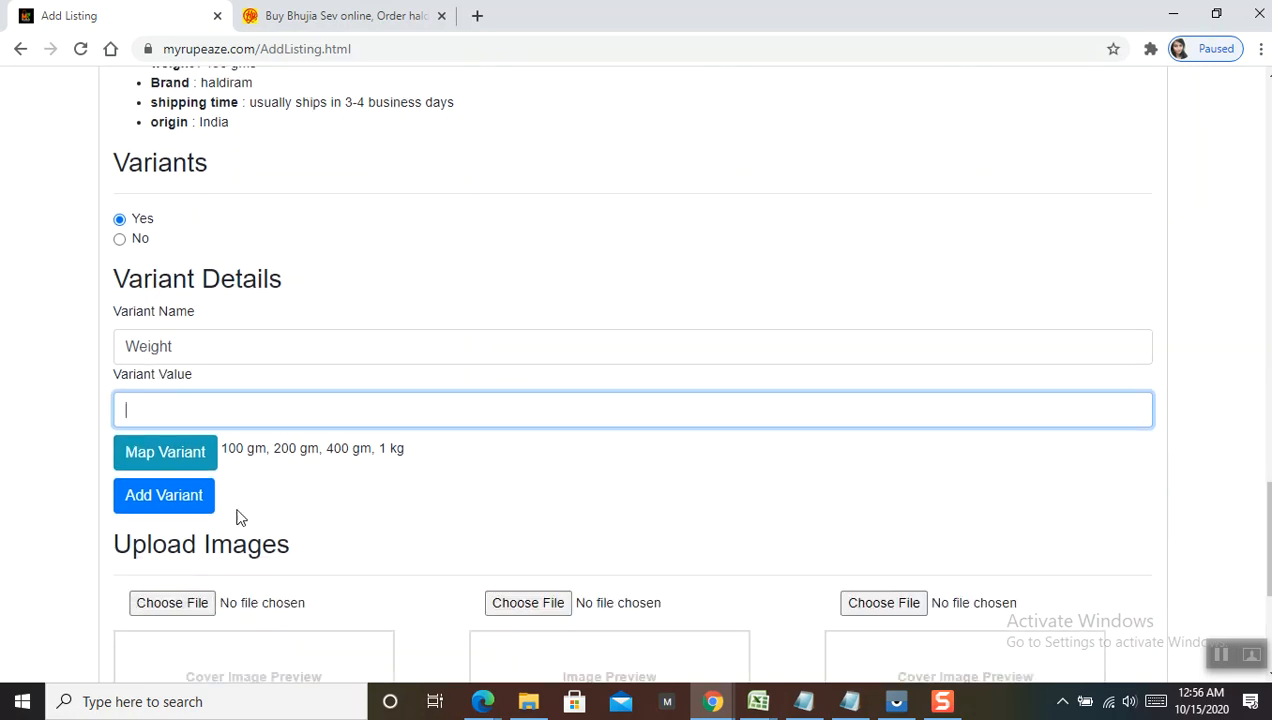
left_click(173, 503)
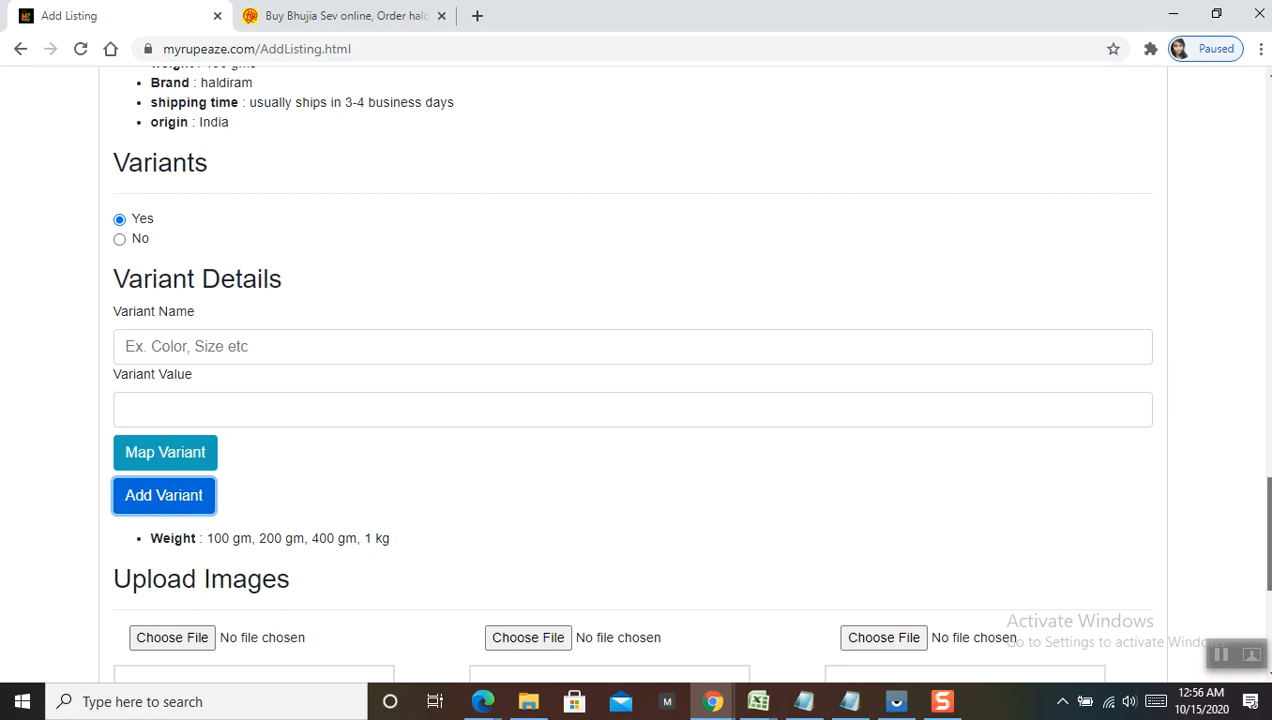
scroll(1262, 535, "down", 2)
scroll(1262, 580, "down", 2)
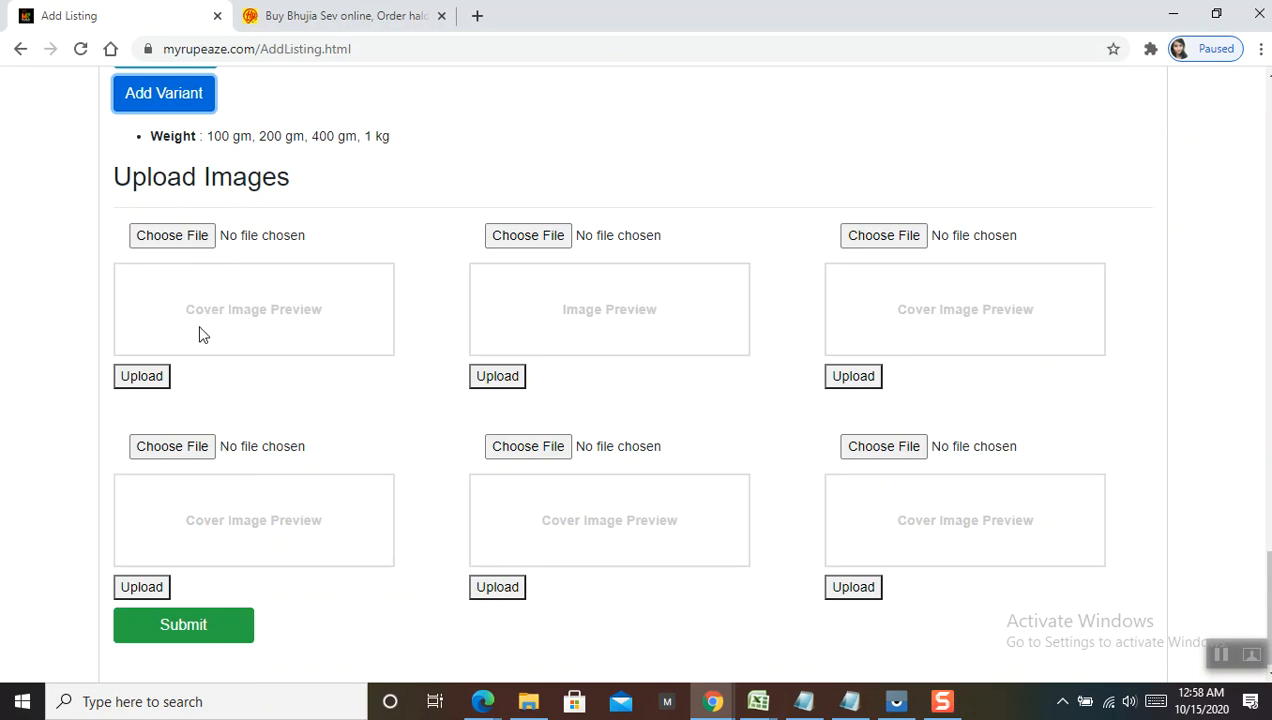
left_click(173, 236)
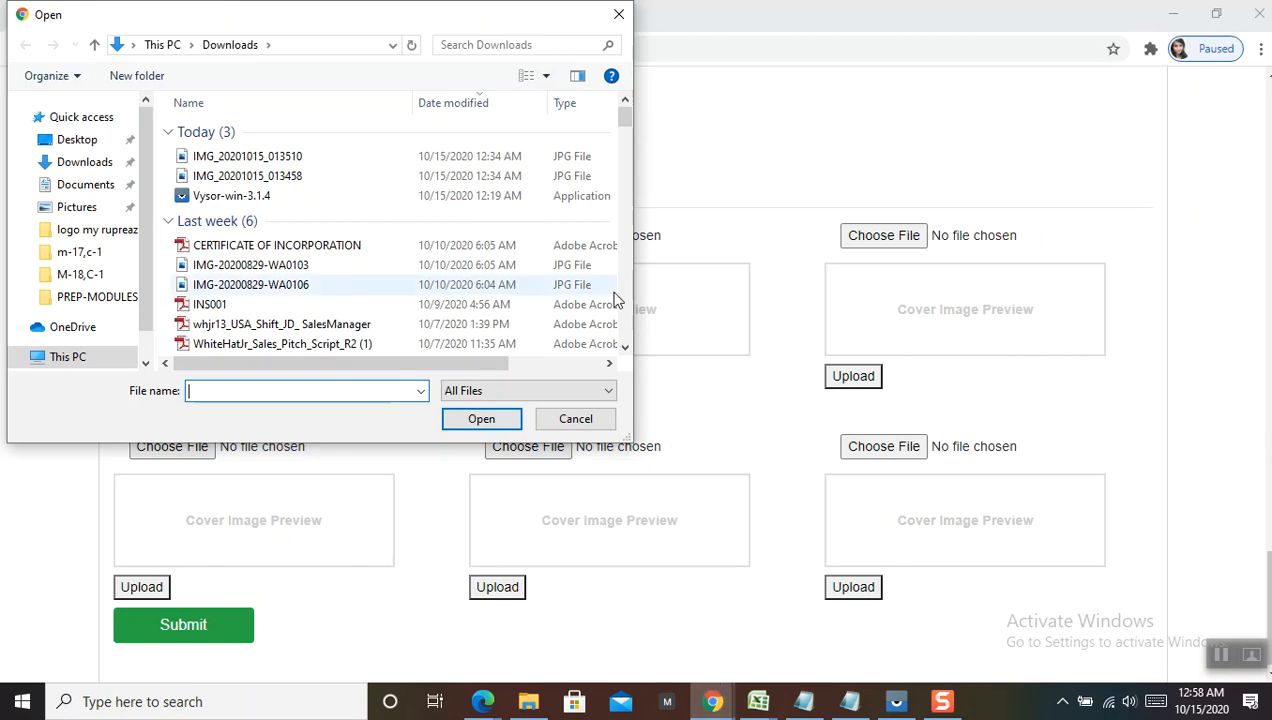
left_click(619, 15)
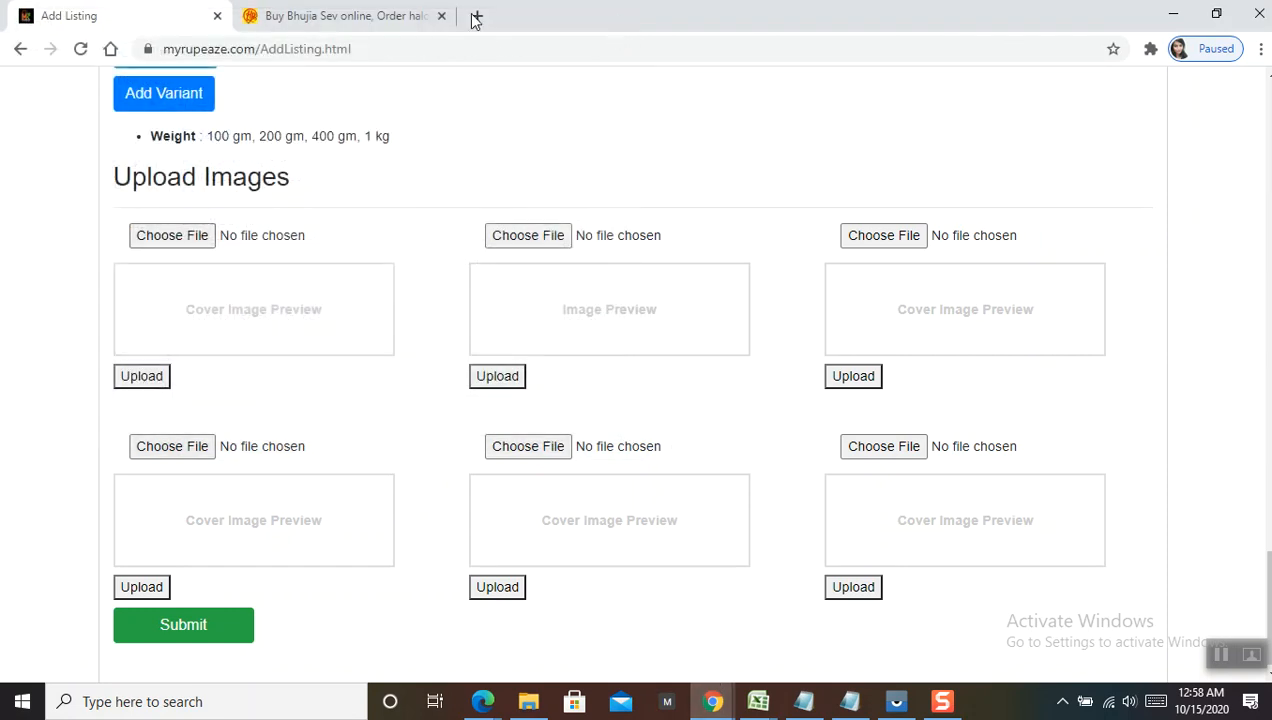
- Go back from the Haldiram's product page to the Google search "haldiram bhujia about" and show its image results
left_click(385, 16)
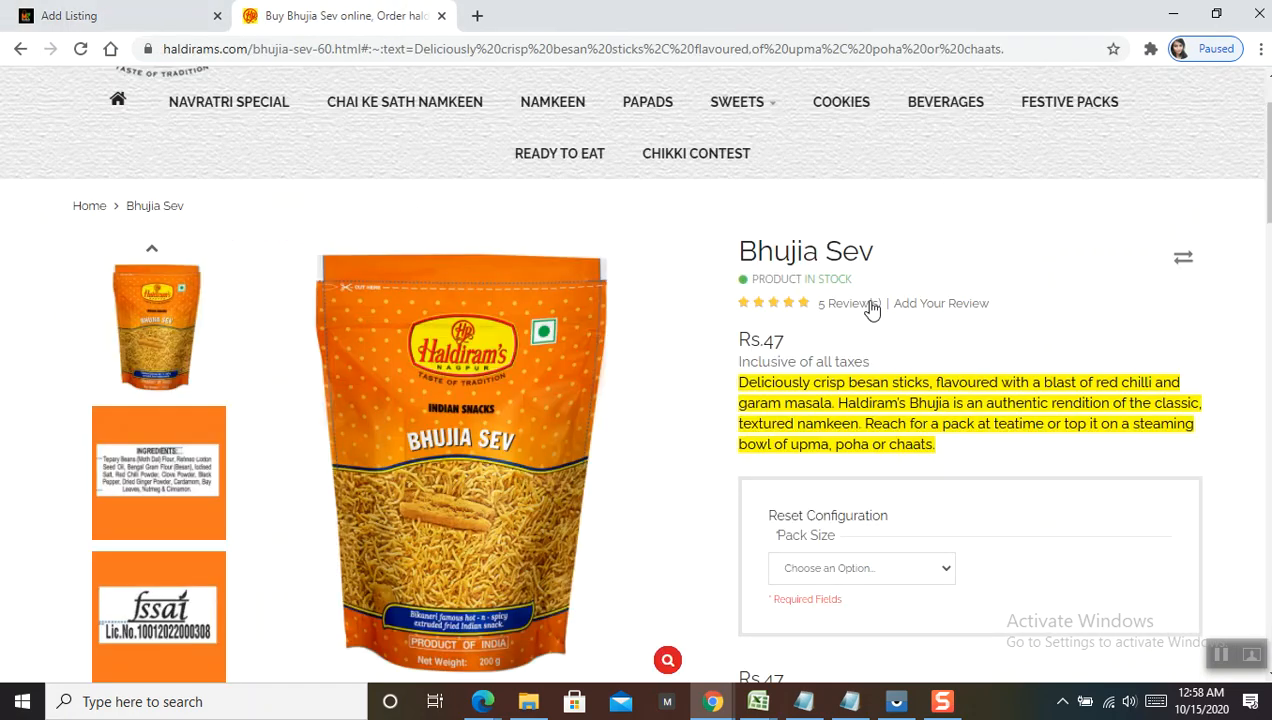
left_click(13, 56)
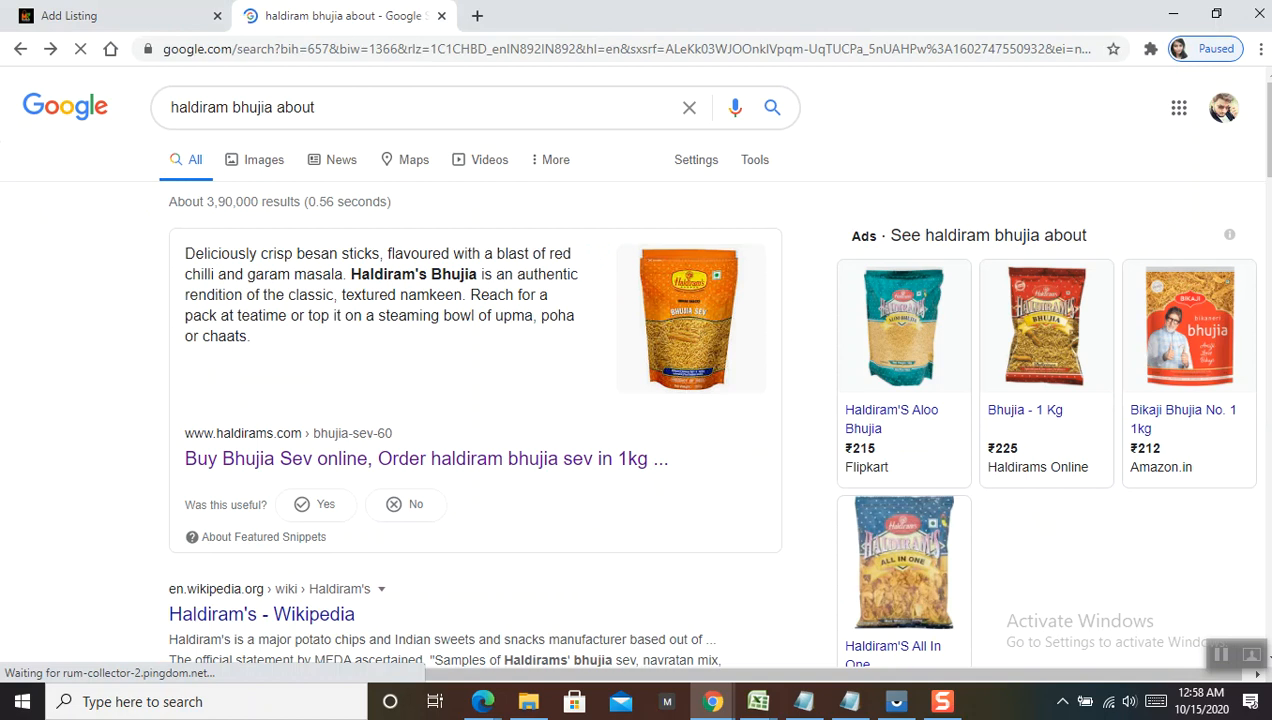
left_click(262, 163)
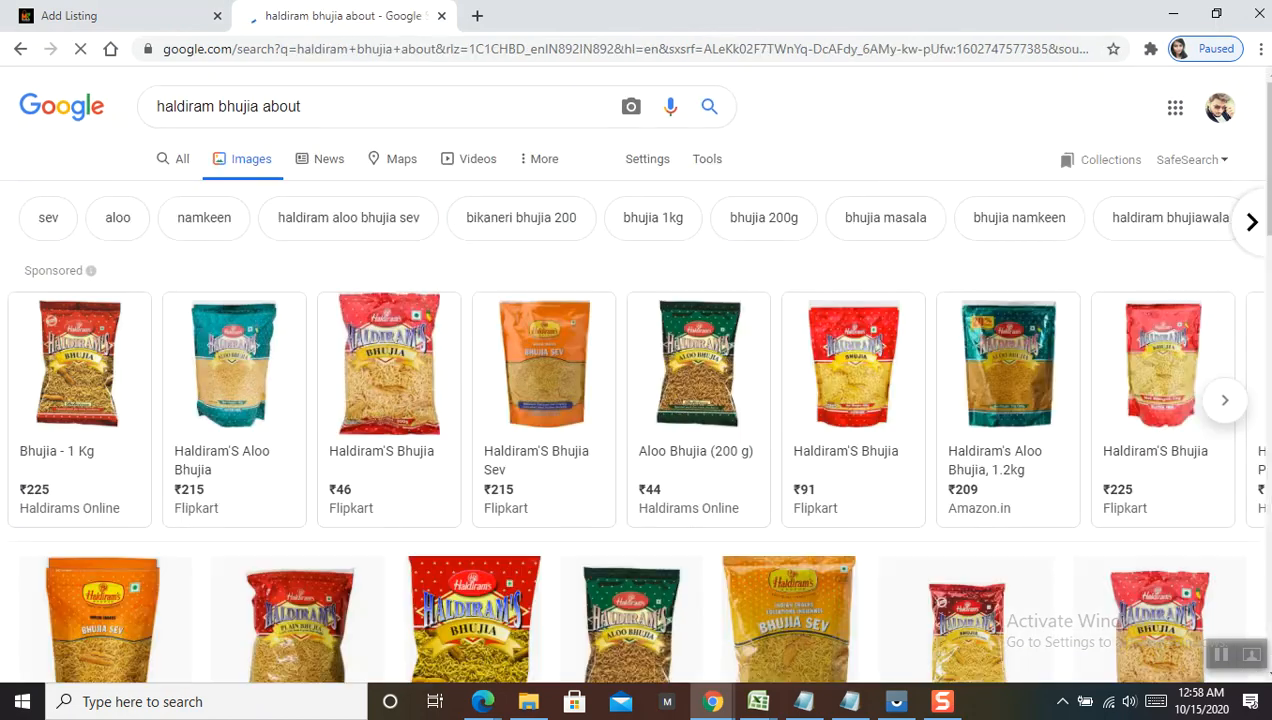
- Browse the image results for a suitable picture of a Haldiram's Bhujia pack
scroll(985, 163, "down", 1)
scroll(636, 400, "down", 9)
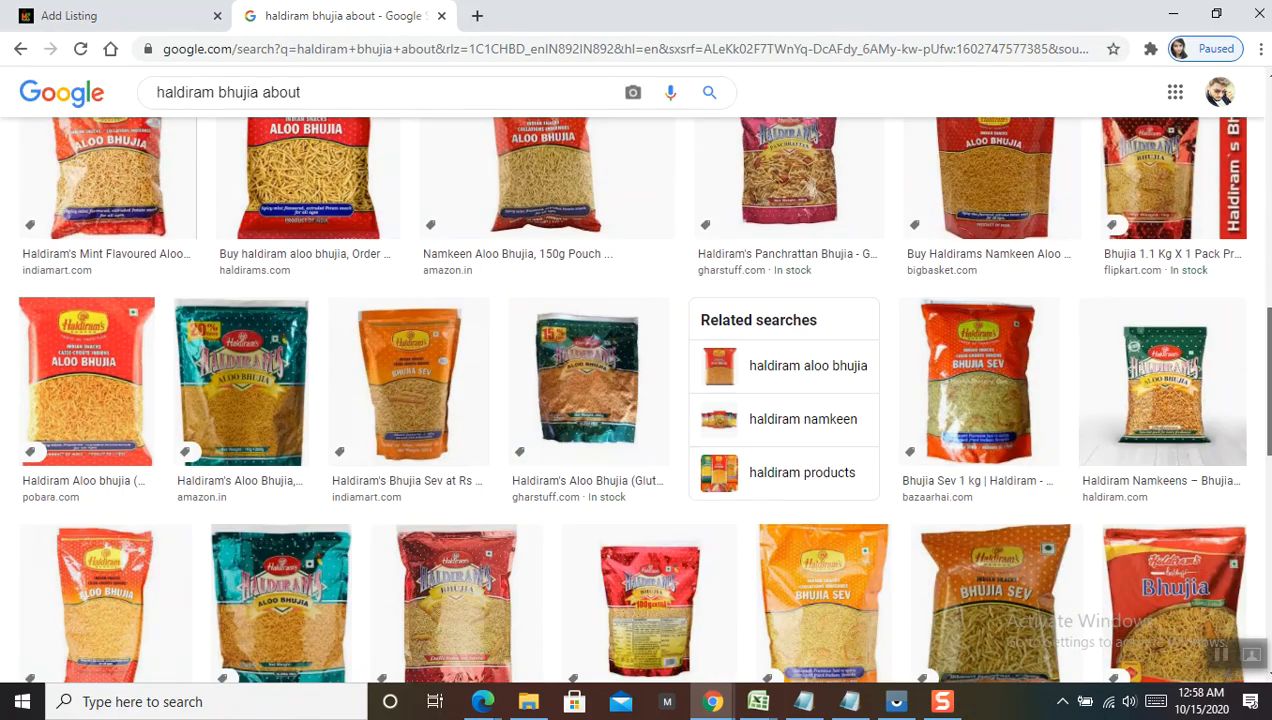
scroll(636, 400, "down", 5)
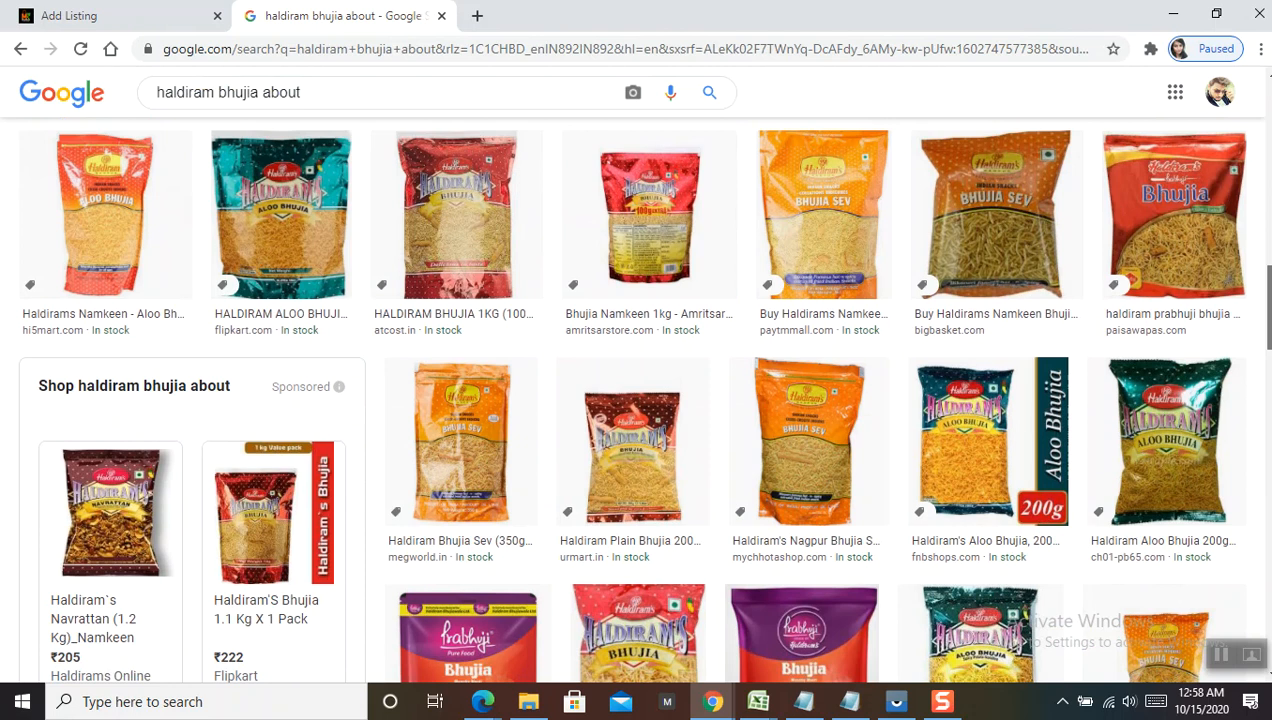
scroll(636, 400, "down", 2)
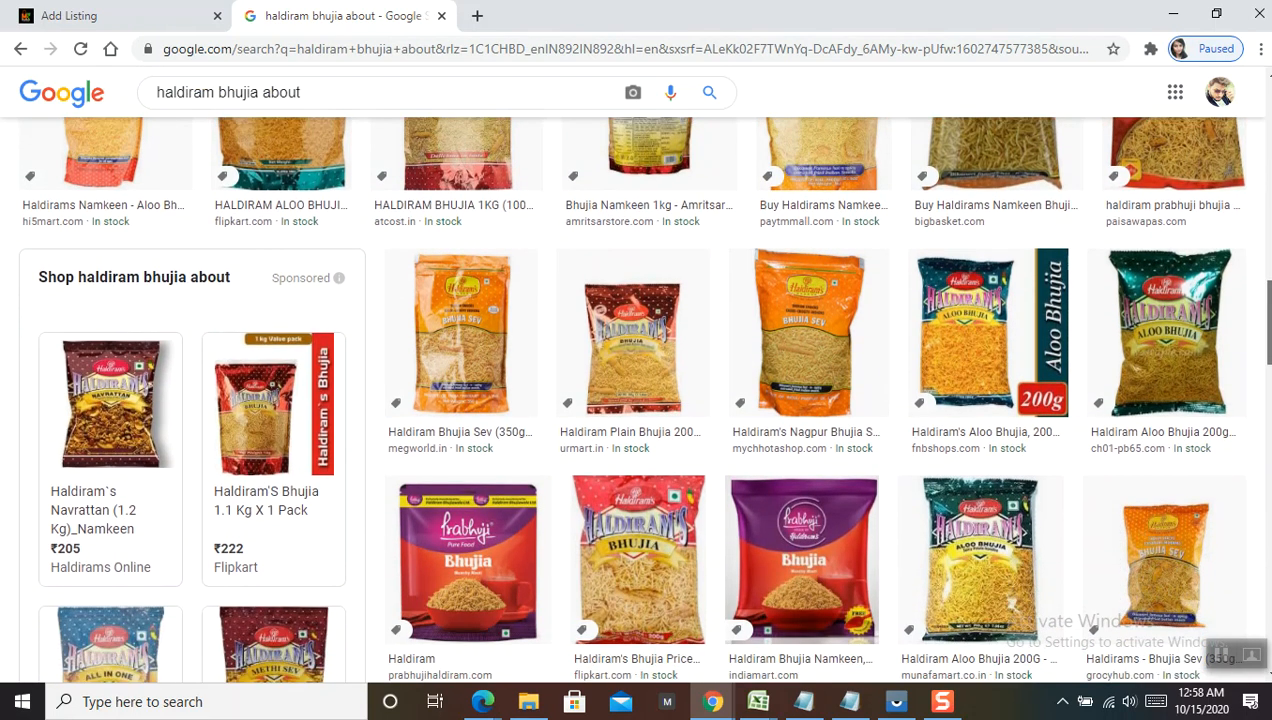
scroll(636, 400, "down", 4)
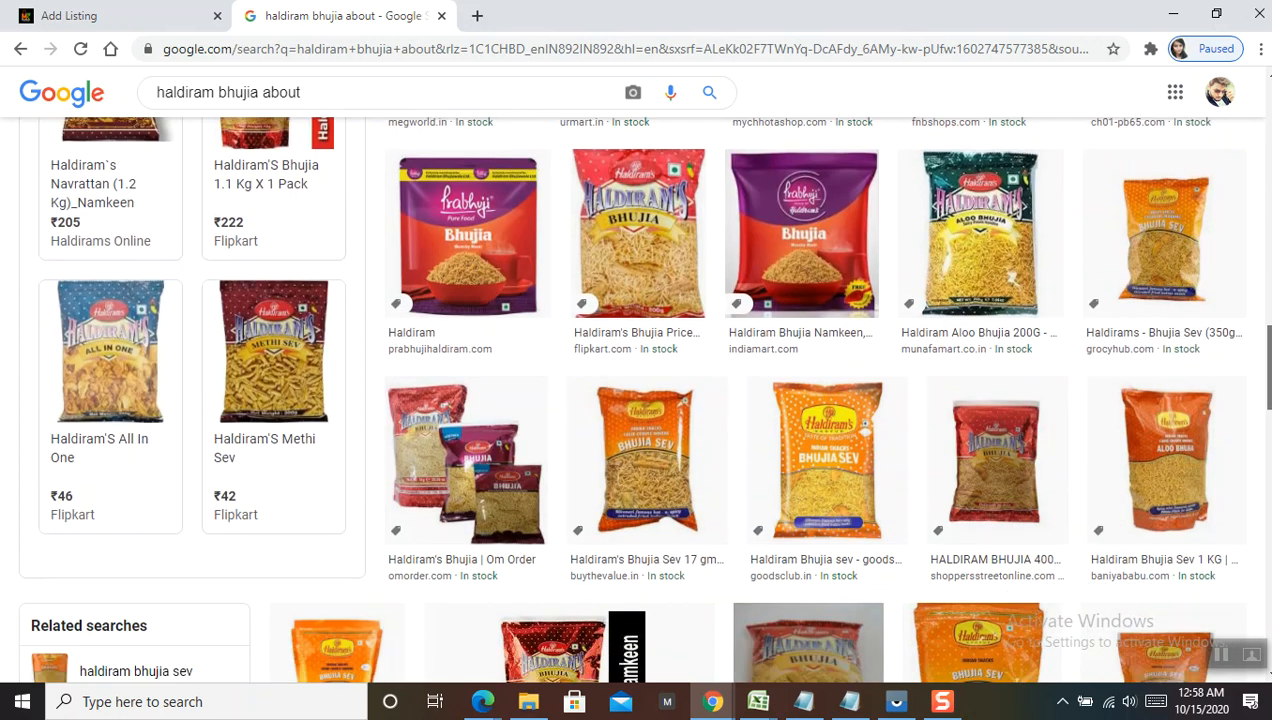
scroll(636, 400, "down", 2)
scroll(636, 400, "down", 1)
scroll(636, 400, "down", 1)
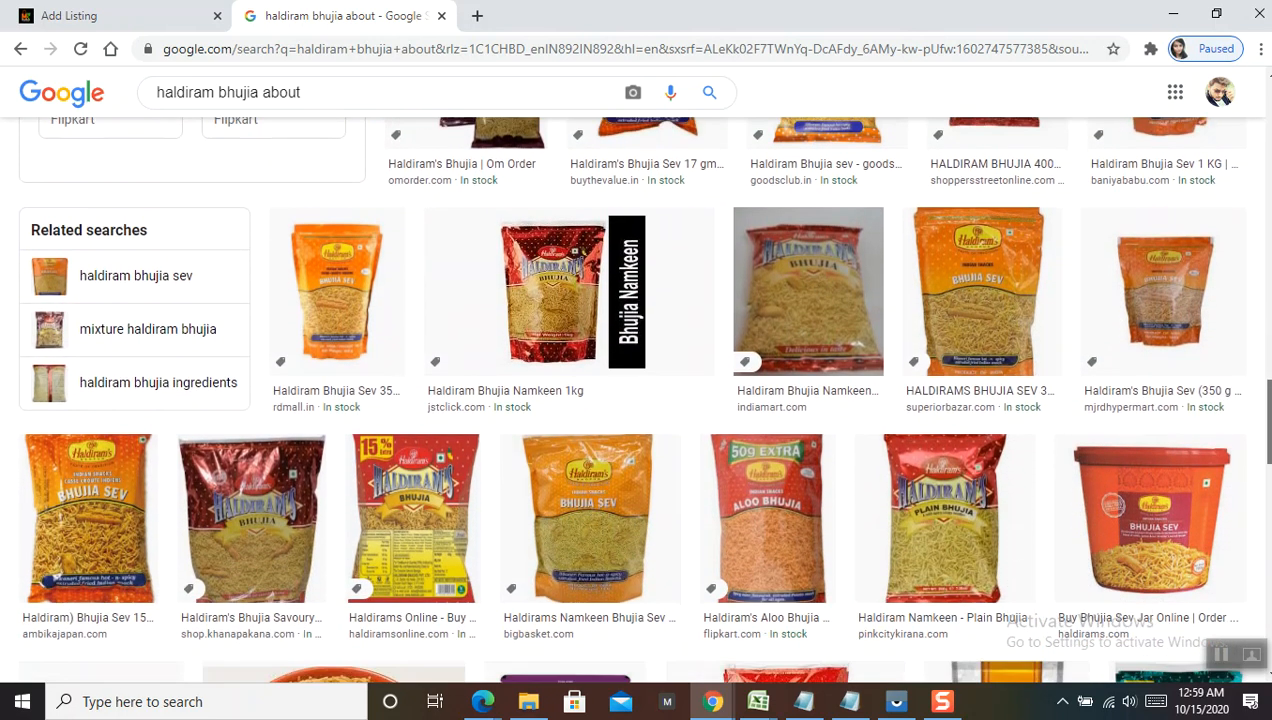
scroll(636, 400, "down", 2)
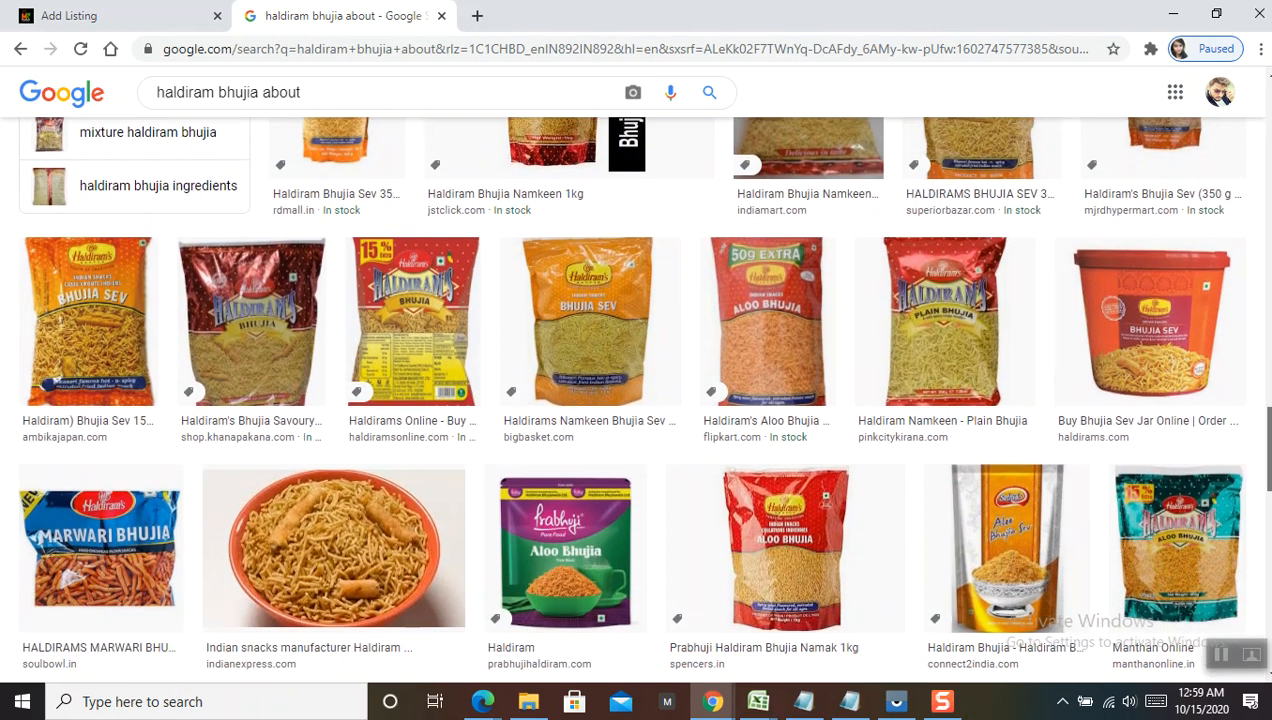
scroll(636, 400, "up", 5)
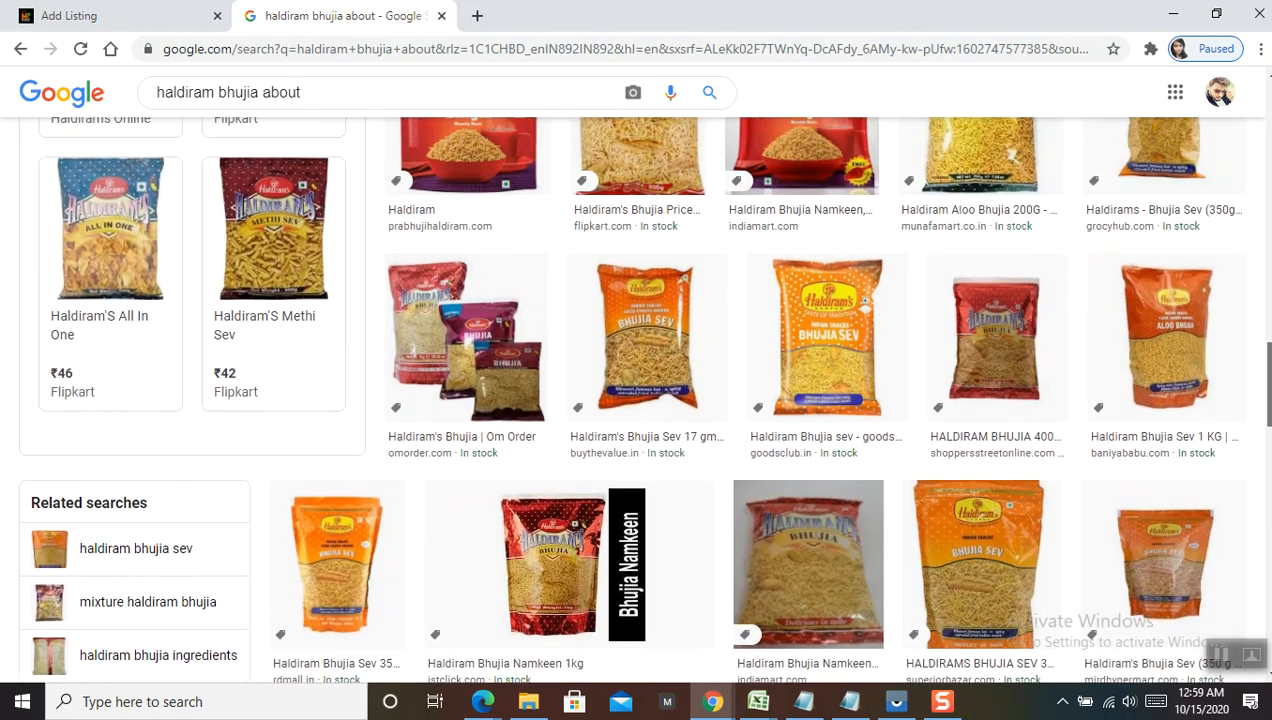
scroll(636, 400, "up", 5)
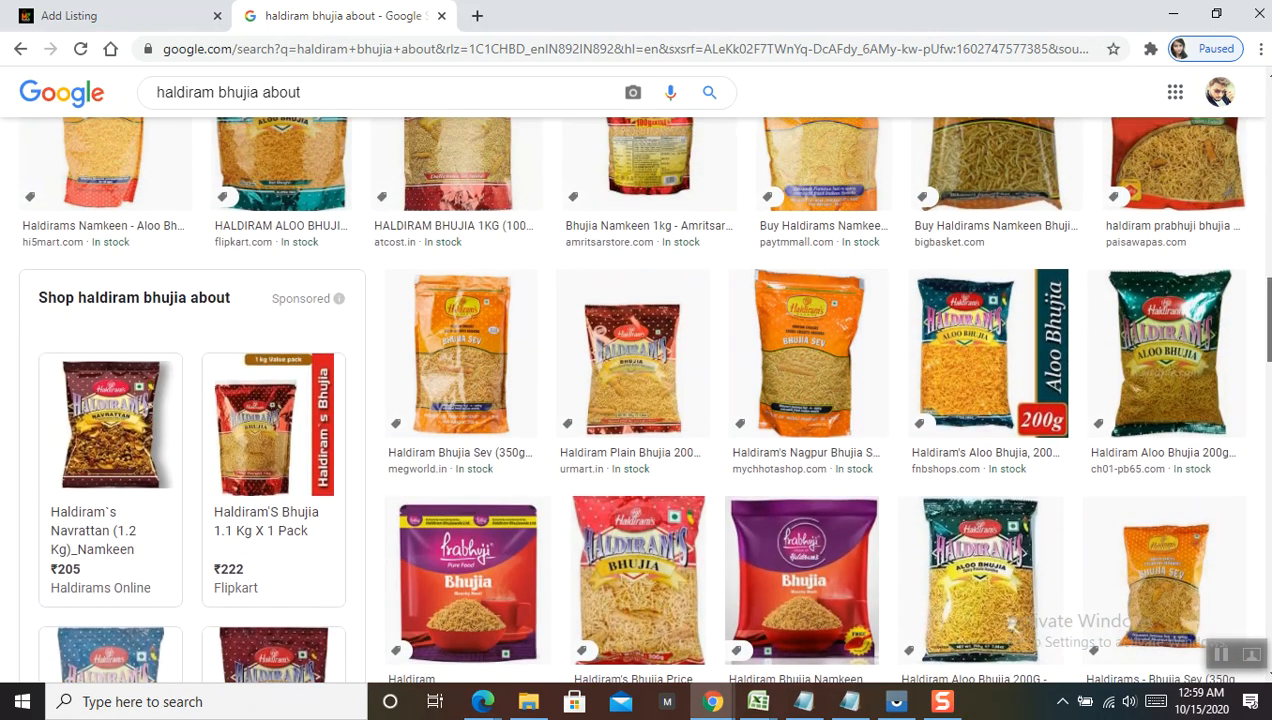
scroll(800, 450, "down", 3)
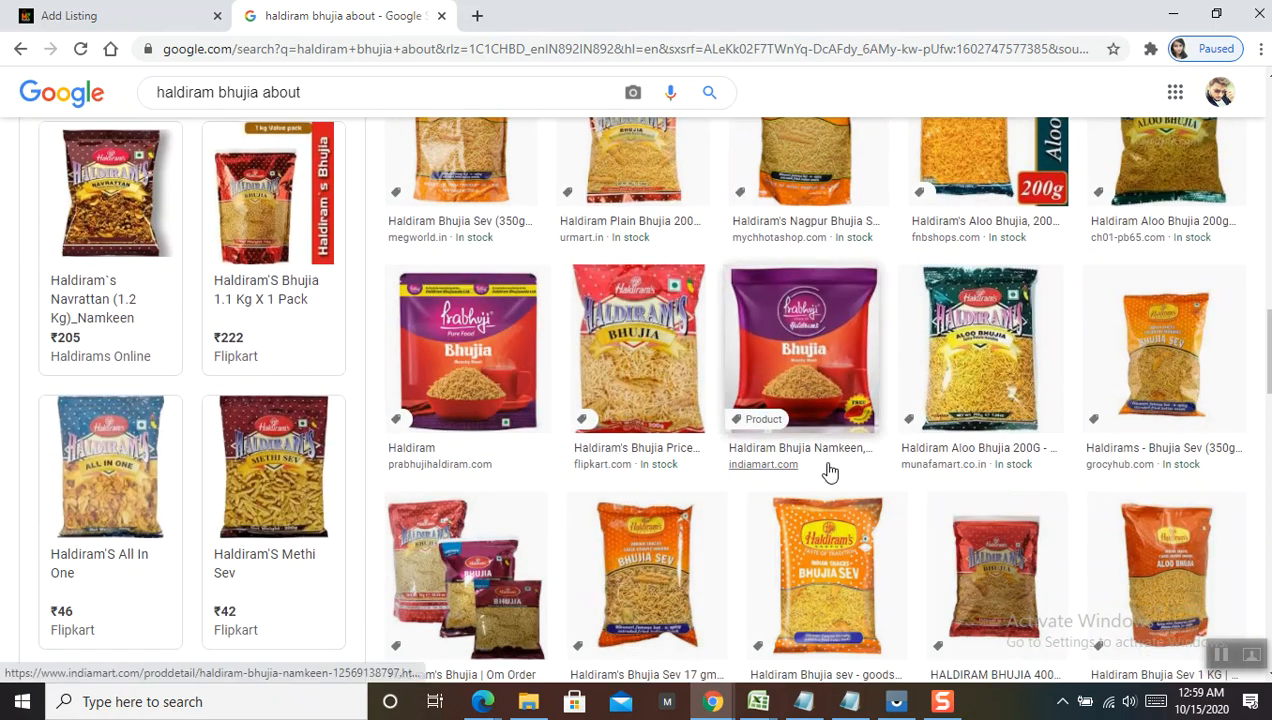
- Preview the red Haldiram's Bhujia pack image from Flipkart and look at the options for saving it
left_click(645, 331)
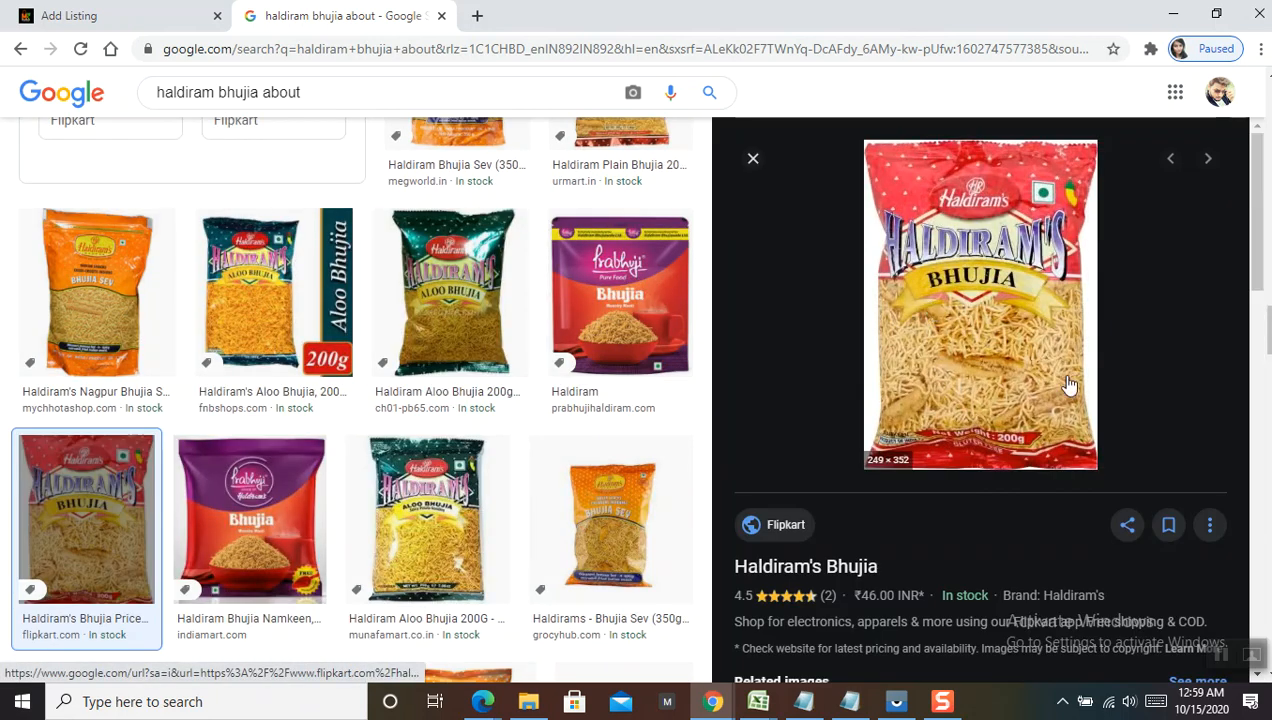
right_click(1030, 285)
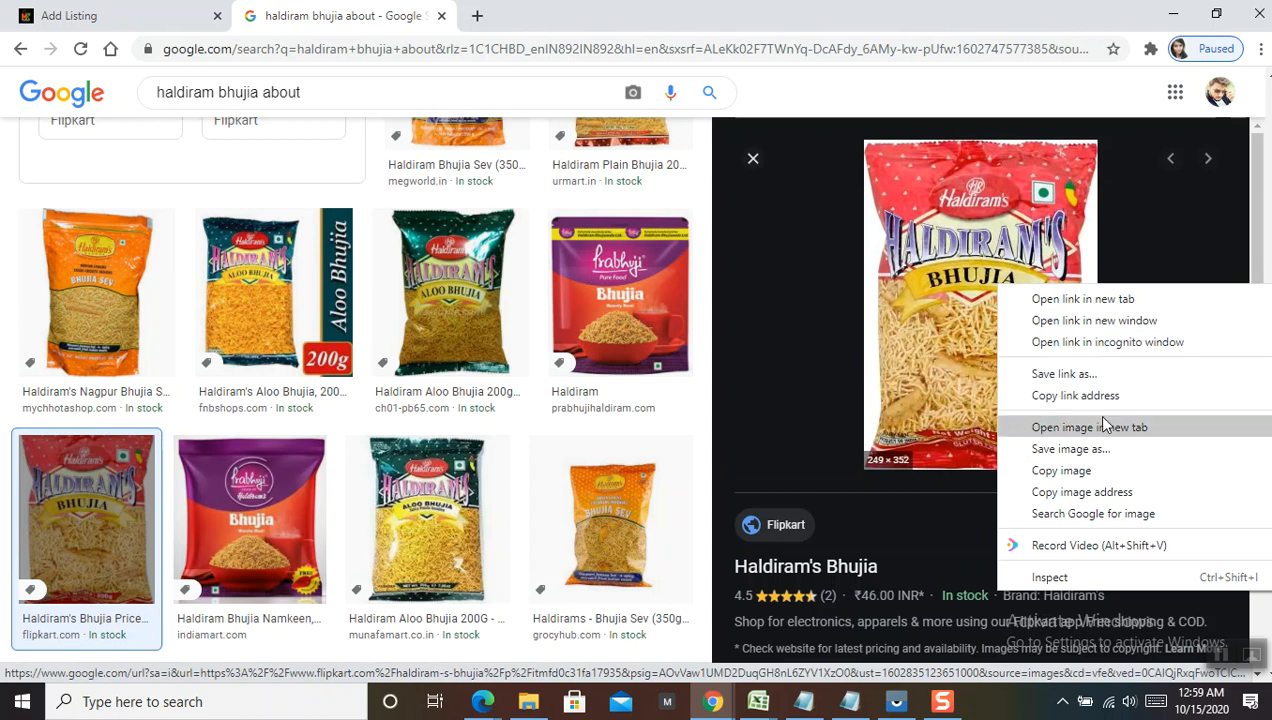
left_click(1153, 205)
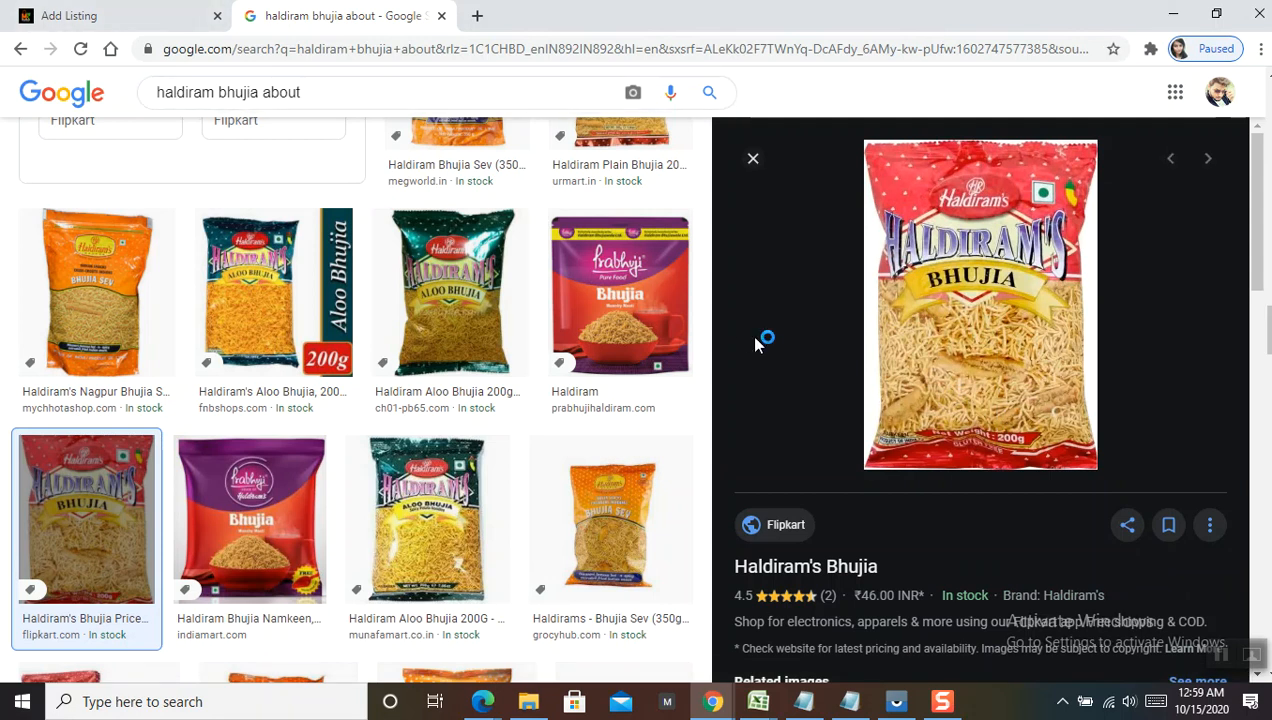
left_click(1220, 654)
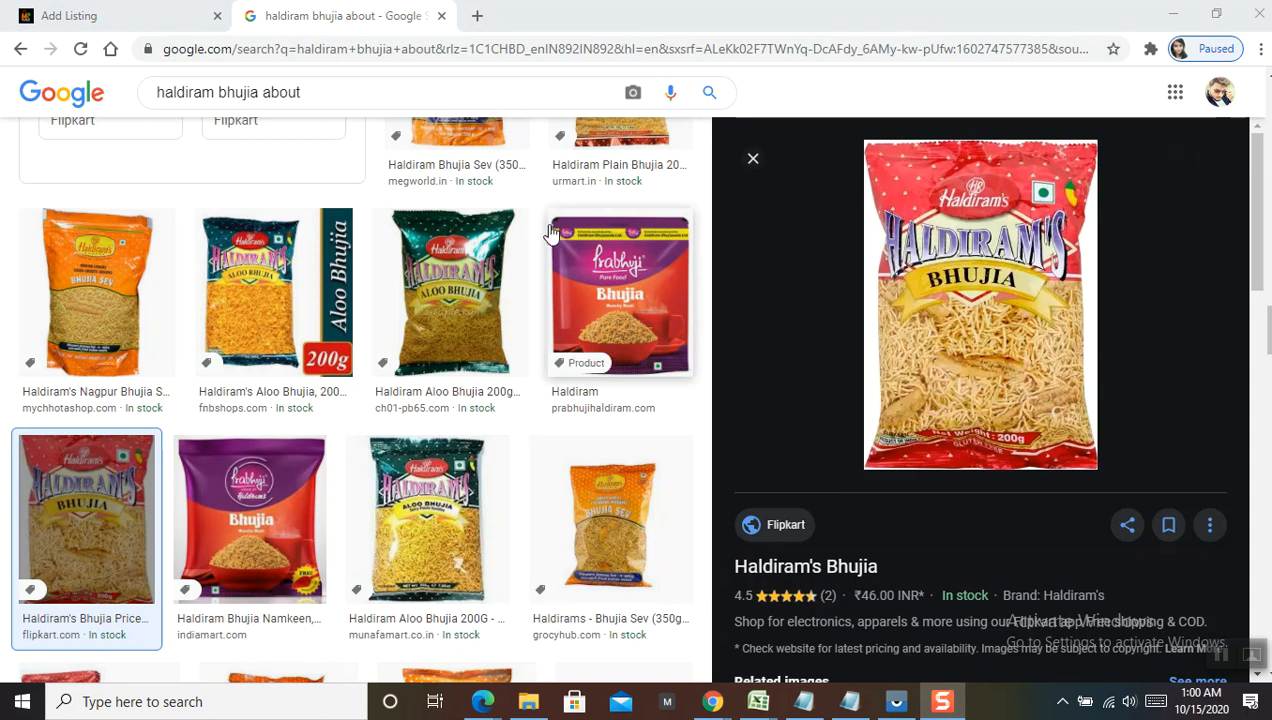
- Return to the Add Listing form and upload haldiram-bhujia.png from the Desktop as the first product image
left_click(90, 16)
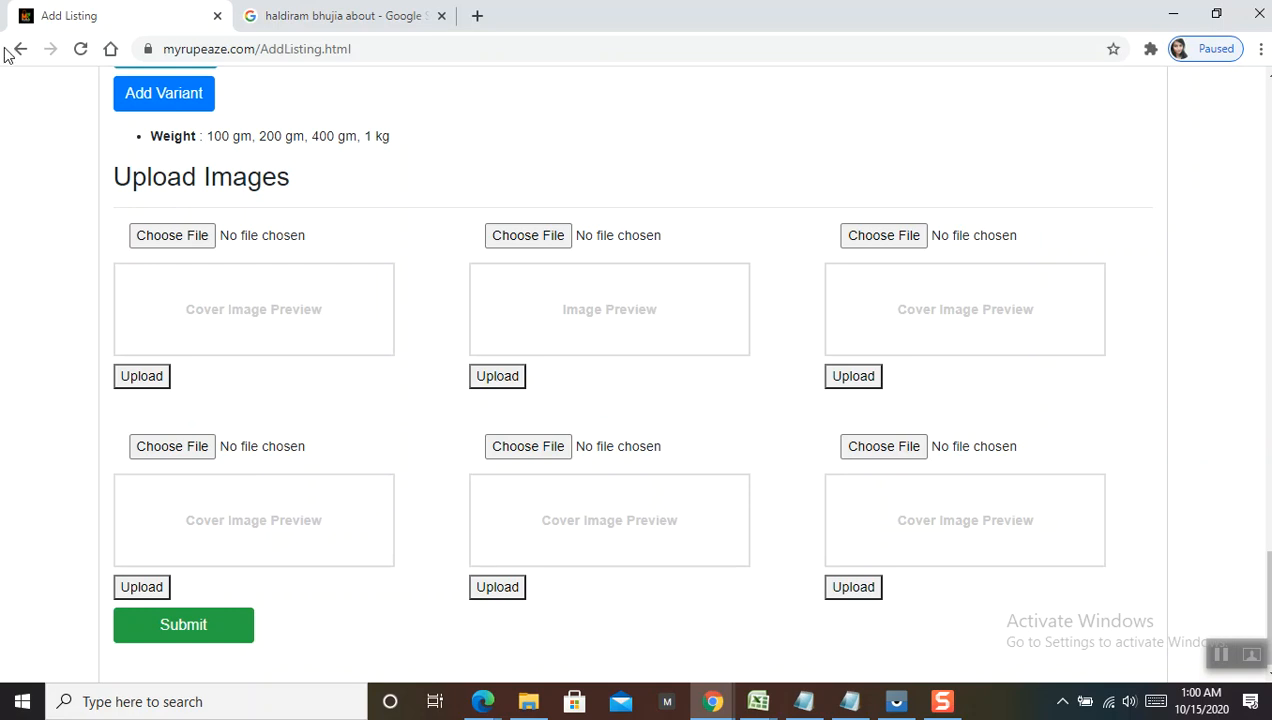
left_click(178, 238)
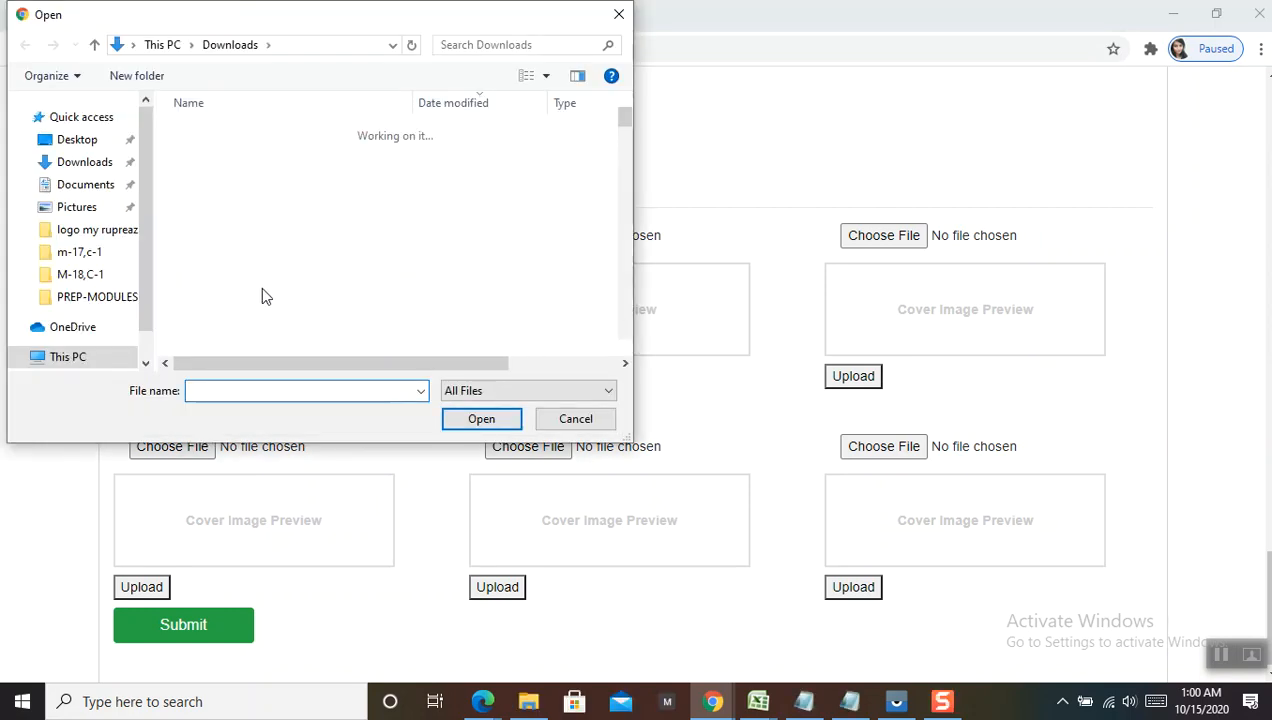
left_click(86, 139)
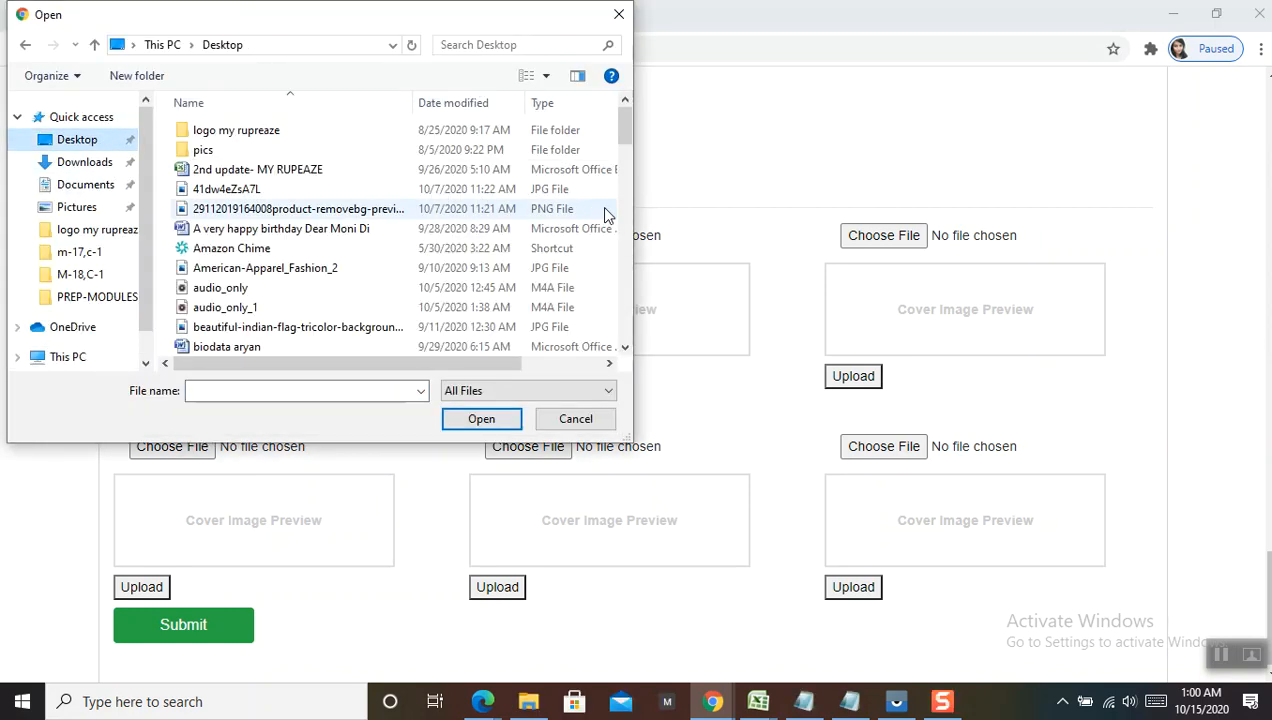
left_click_drag(630, 138, 630, 206)
left_click(286, 196)
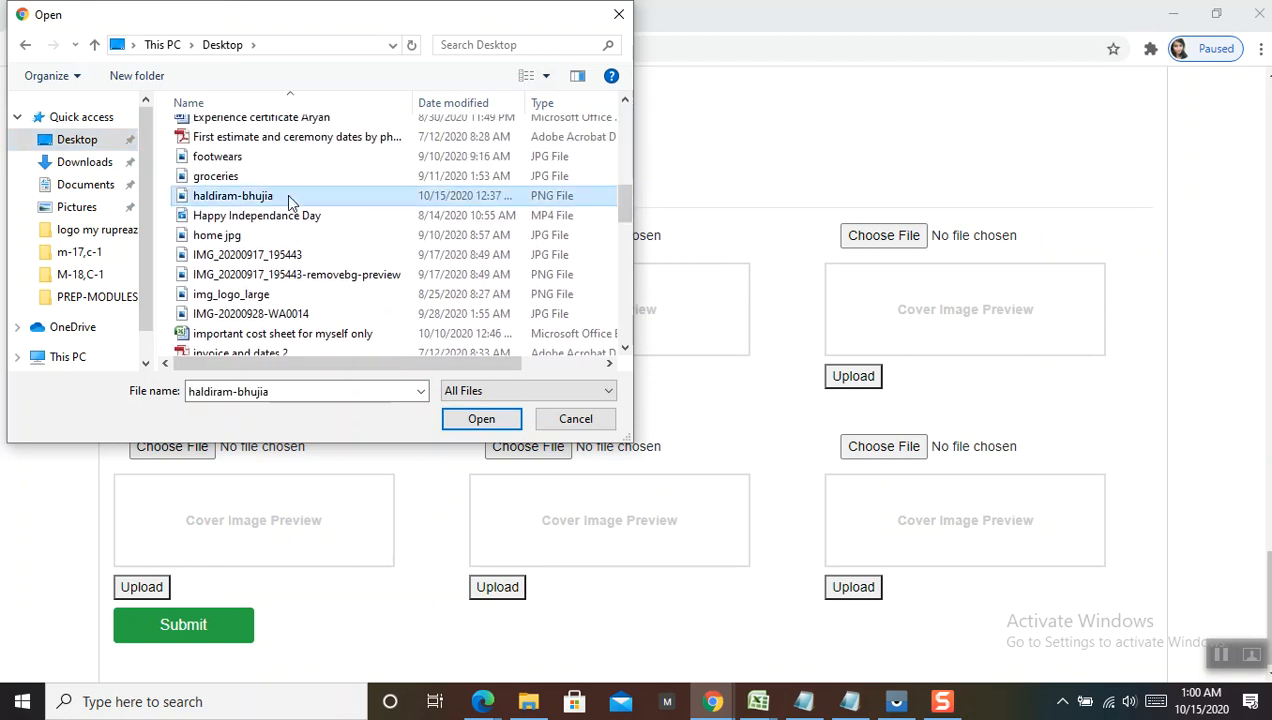
left_click(474, 419)
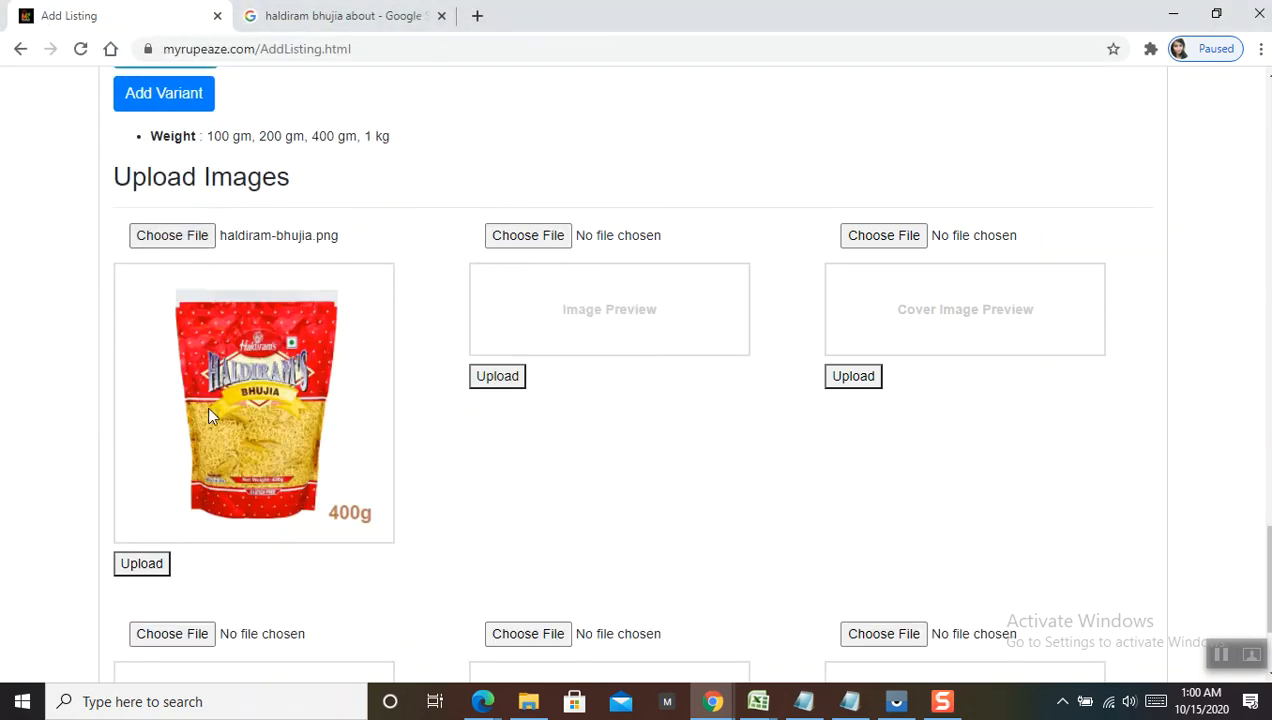
left_click(143, 566)
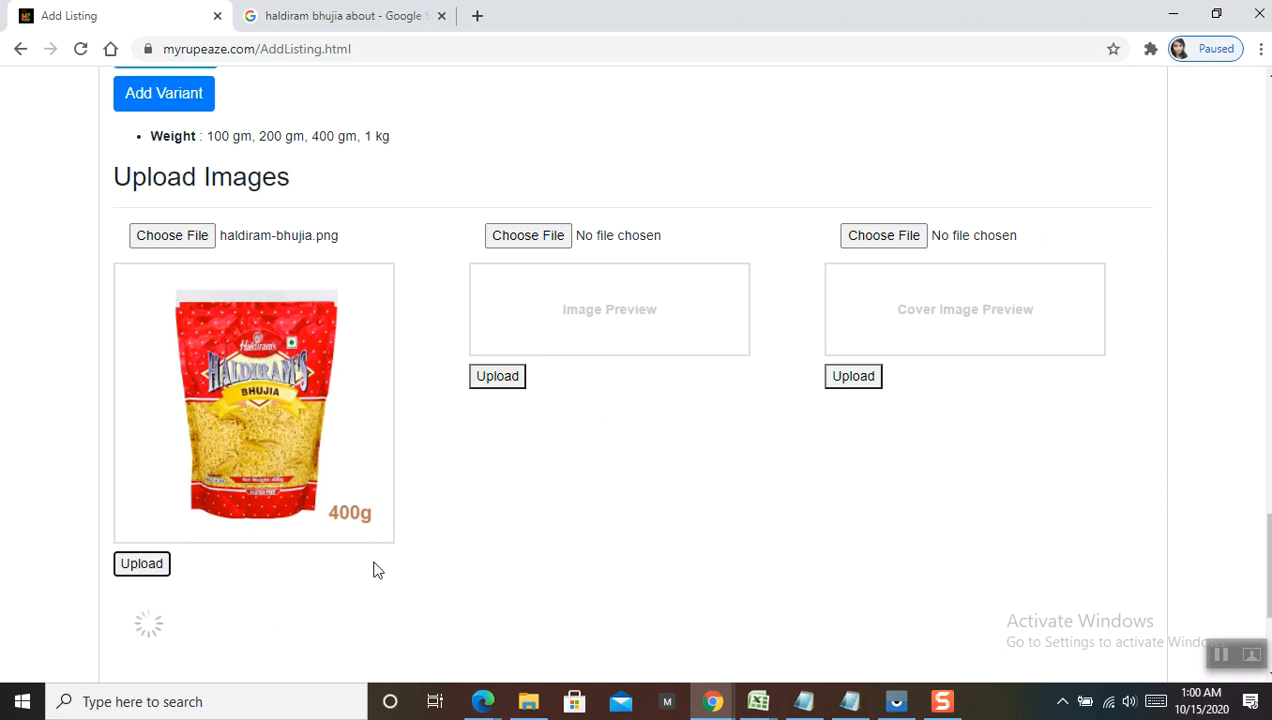
- Review the image section and submit the Haldiram's Bhujia listing
scroll(1264, 600, "down", 3)
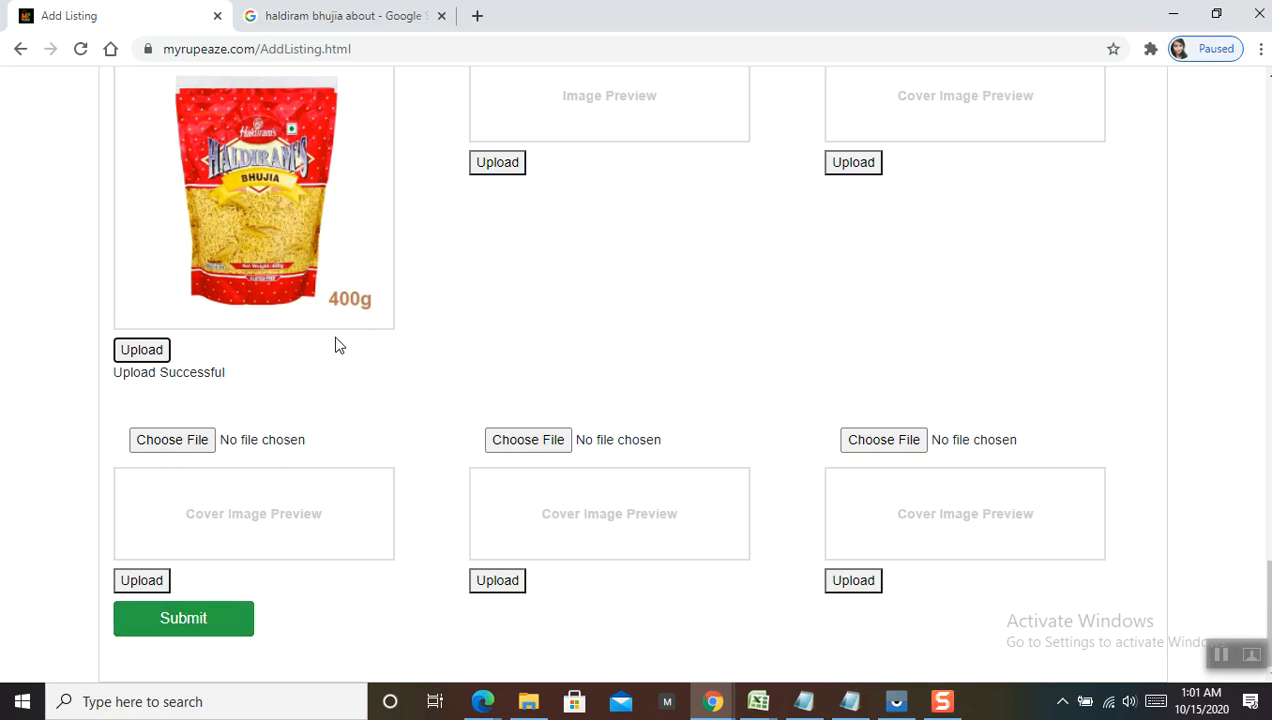
scroll(1264, 600, "up", 1)
scroll(1264, 600, "up", 2)
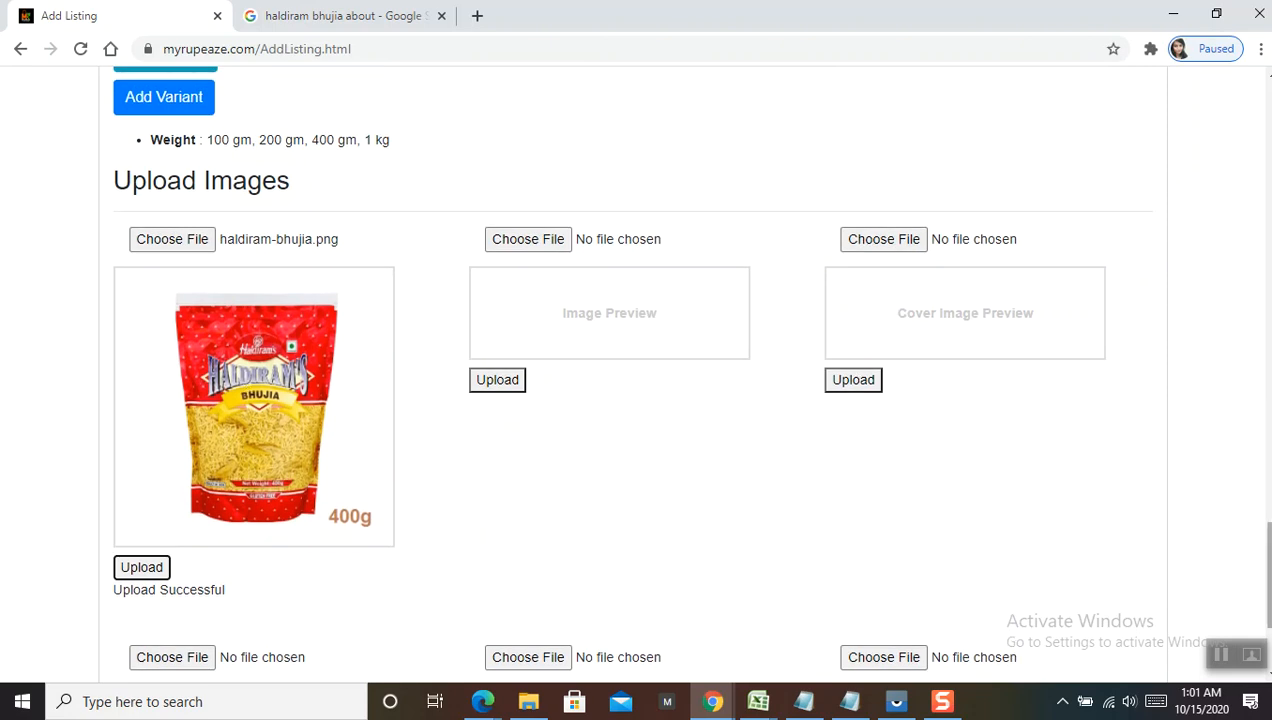
scroll(636, 372, "down", 1)
scroll(636, 372, "down", 1)
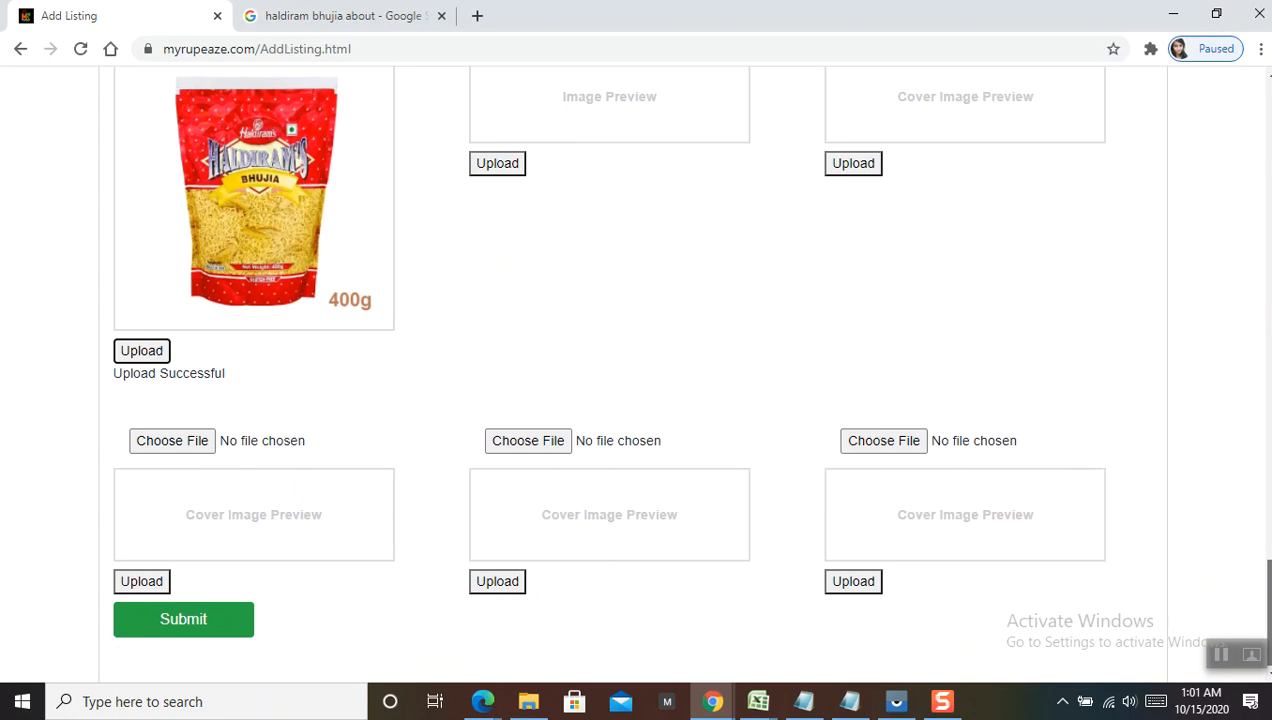
left_click(203, 620)
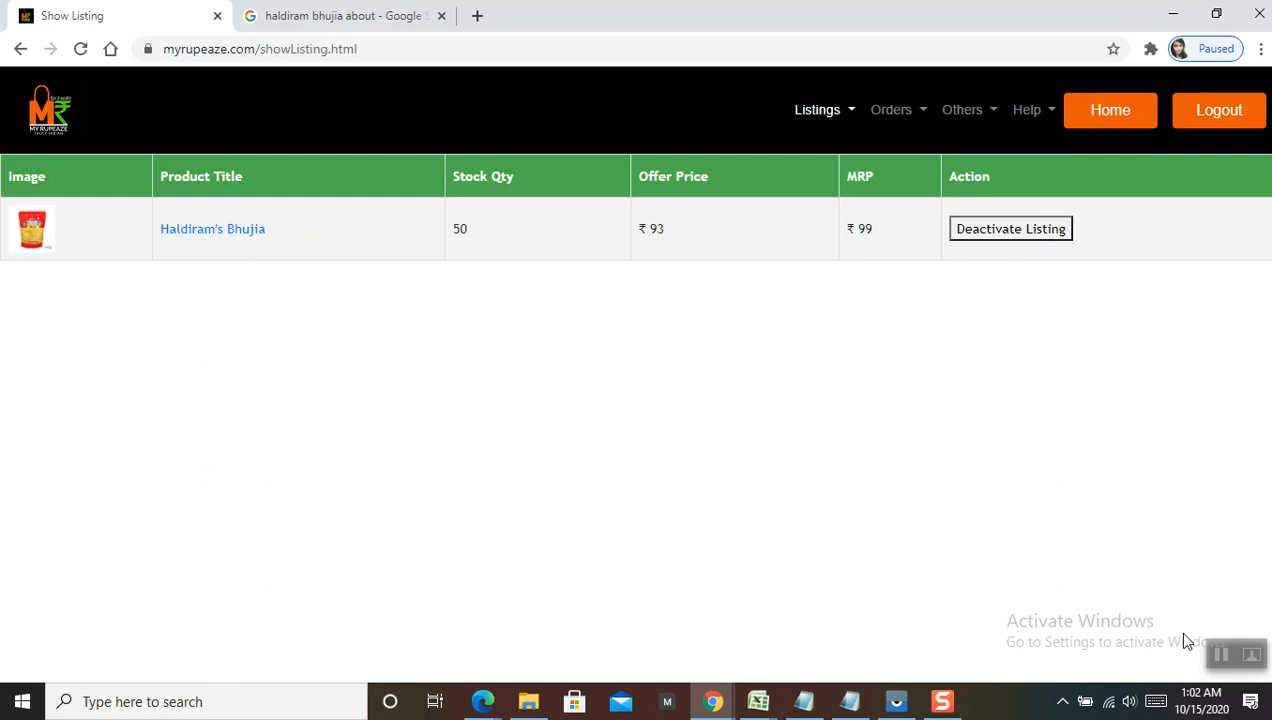
- Switch to the mirrored phone's shopping app and look through the shops listed under Mr. City
left_click(1250, 654)
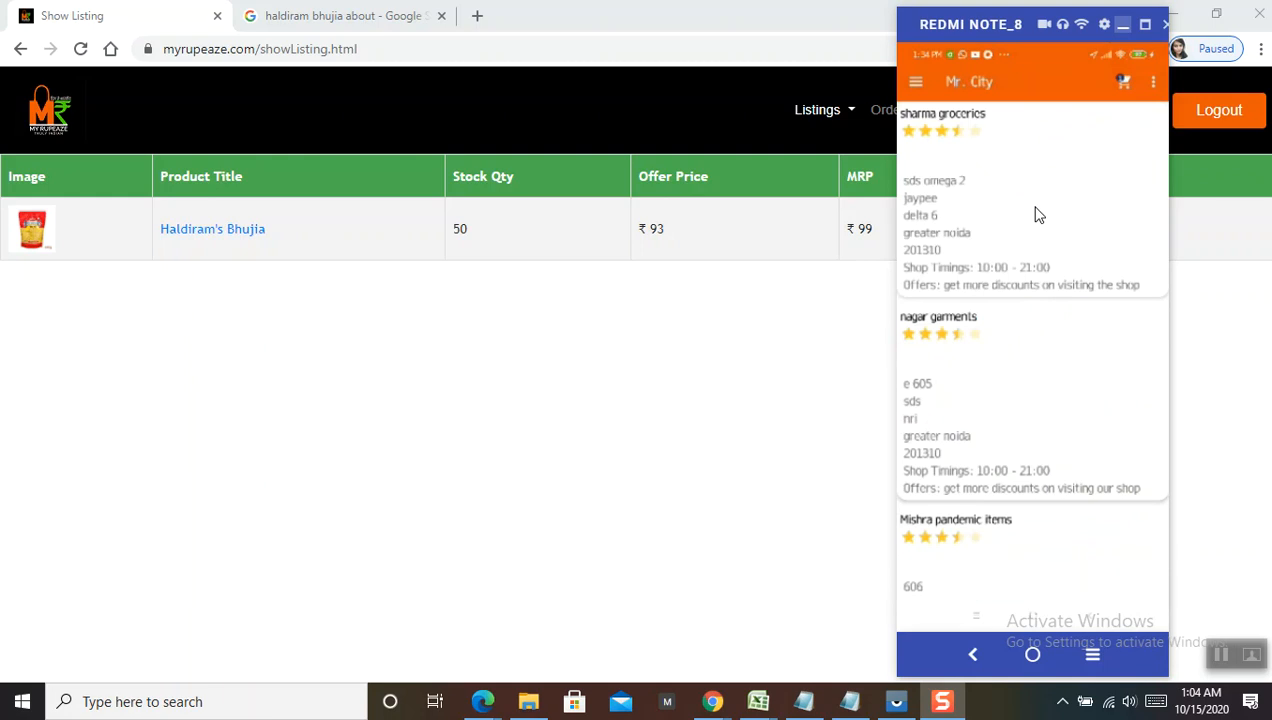
scroll(1037, 215, "down", 1)
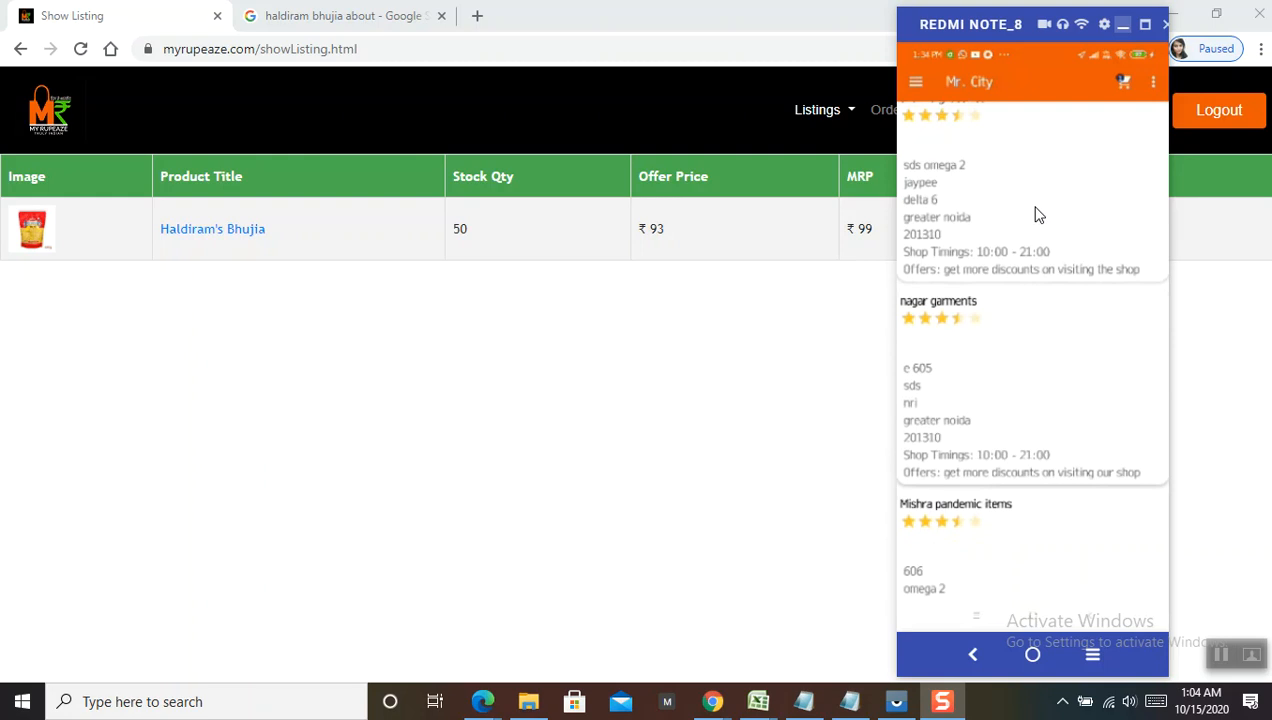
scroll(1037, 215, "up", 1)
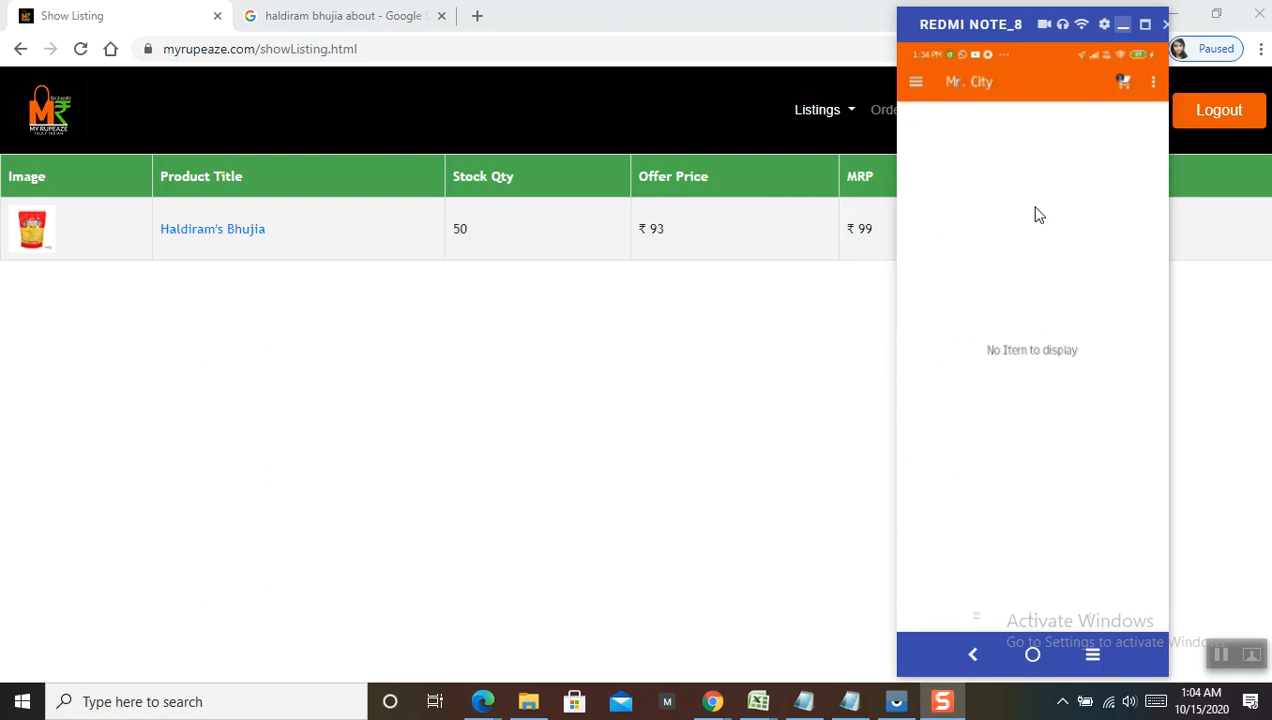
- Return to the shopping app's home page and search for "bhujia"
right_click(1036, 208)
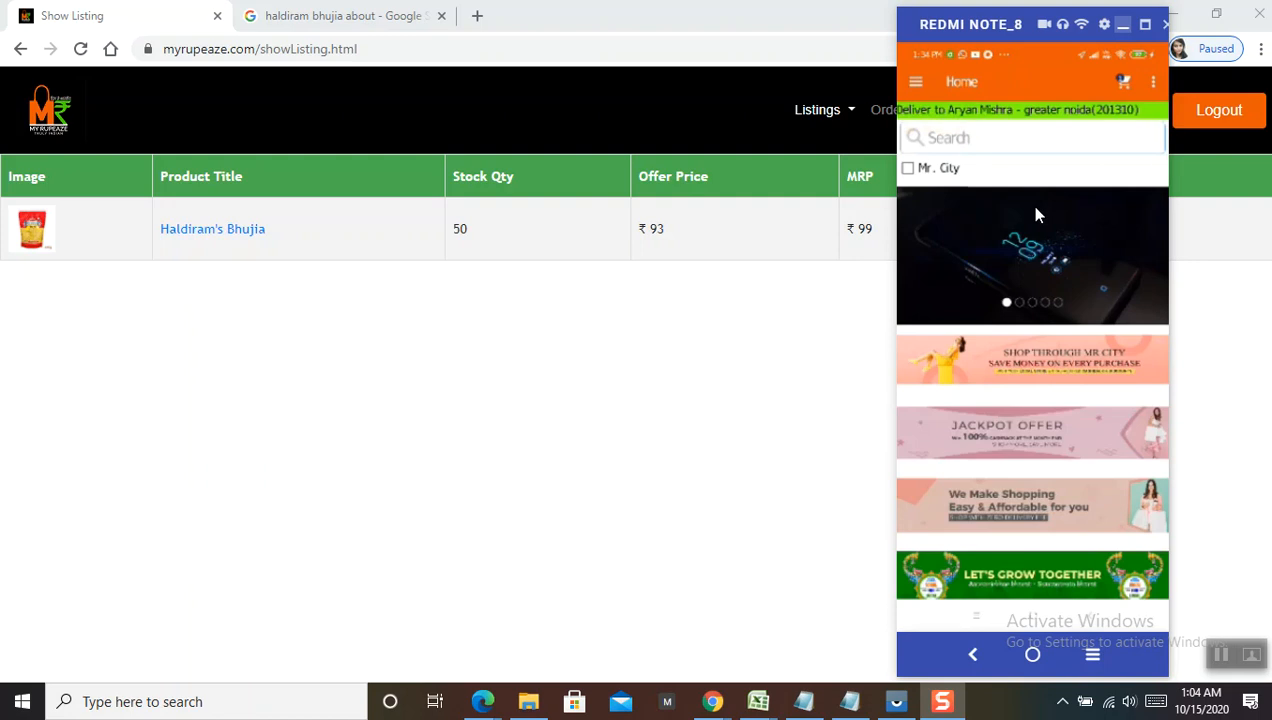
type("bh")
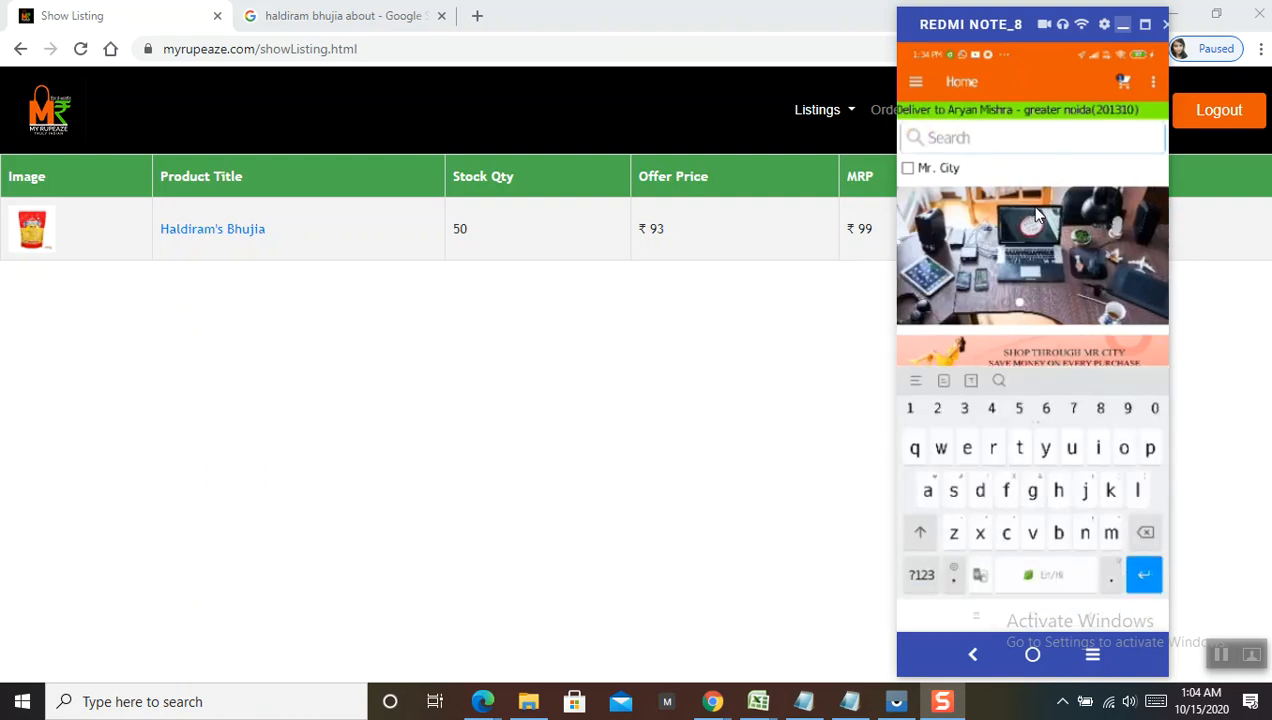
type("ujia")
key("Return")
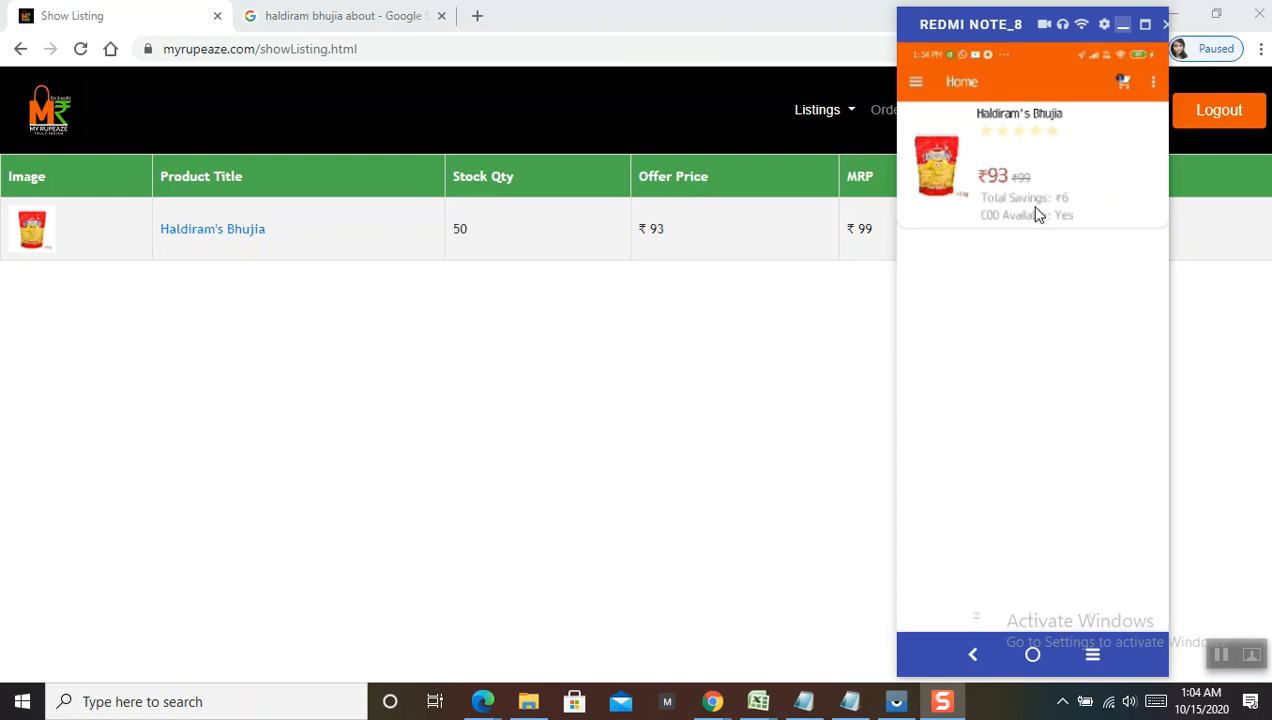
- Open the Haldiram's Bhujia product and review its image, prices, weight variants and product details
left_click(1036, 214)
scroll(1038, 214, "down", 1)
scroll(1038, 214, "up", 1)
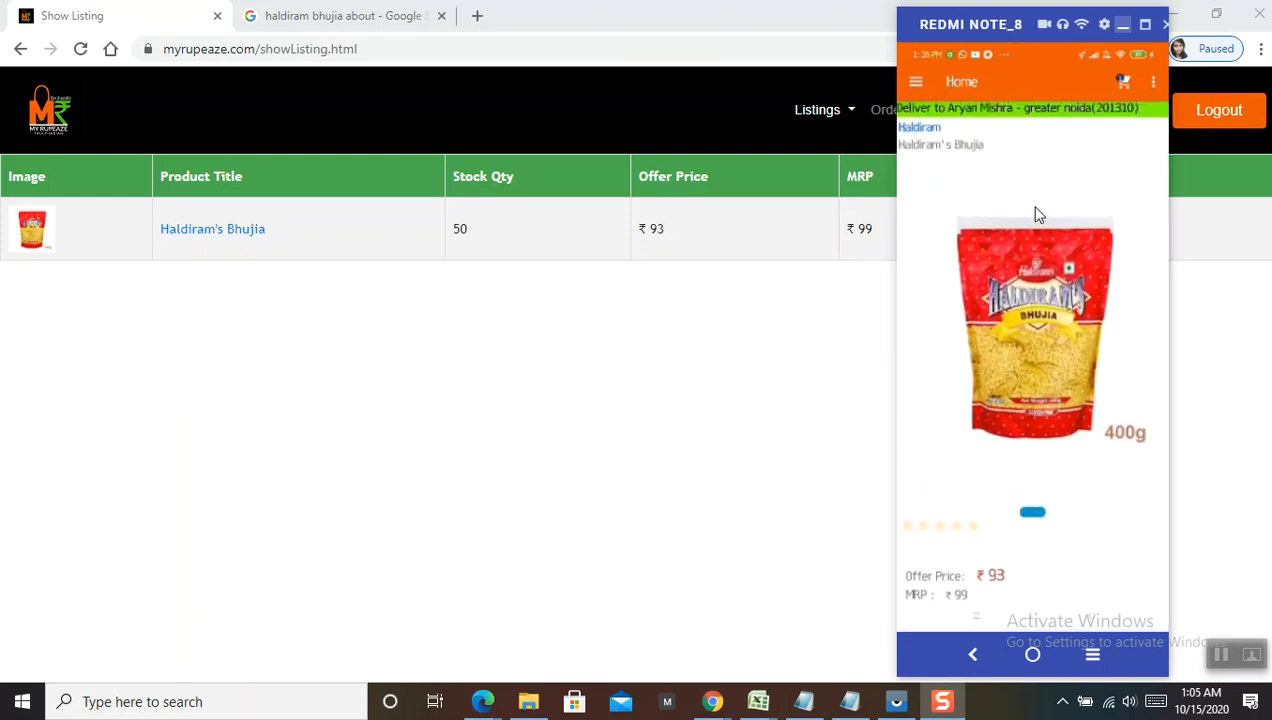
scroll(1036, 214, "down", 3)
scroll(1036, 214, "down", 3)
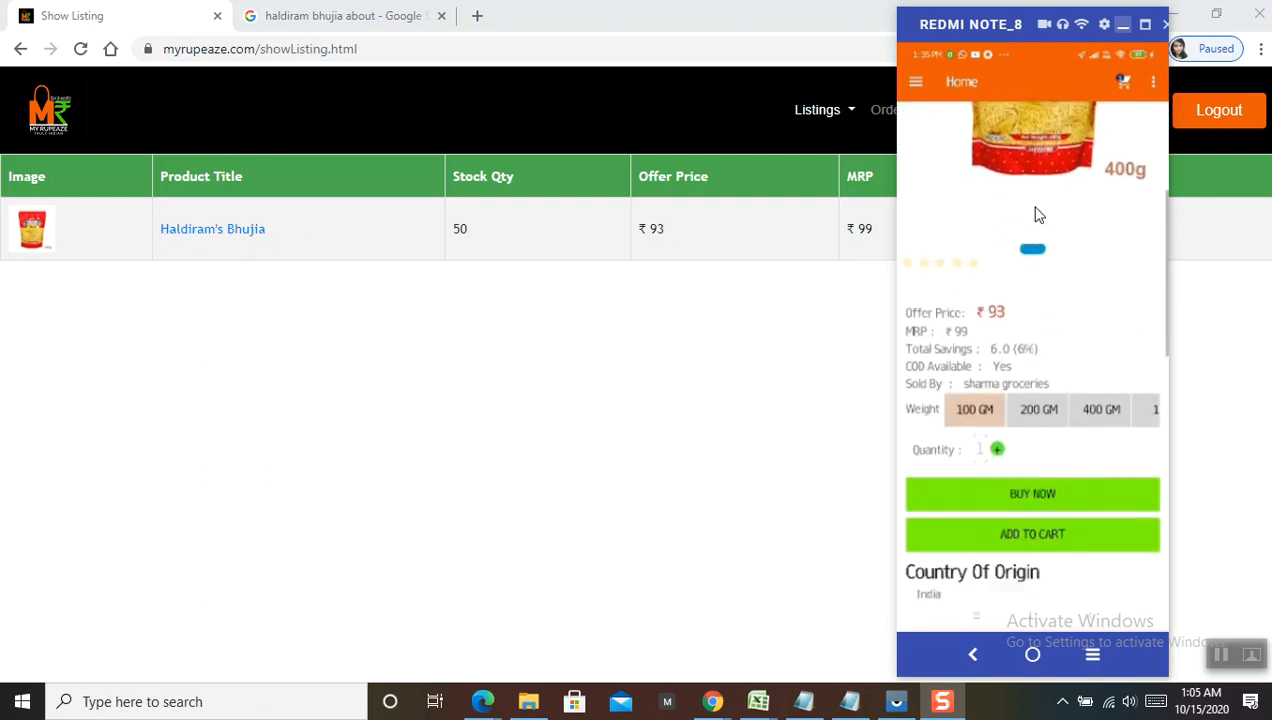
scroll(1036, 214, "down", 1)
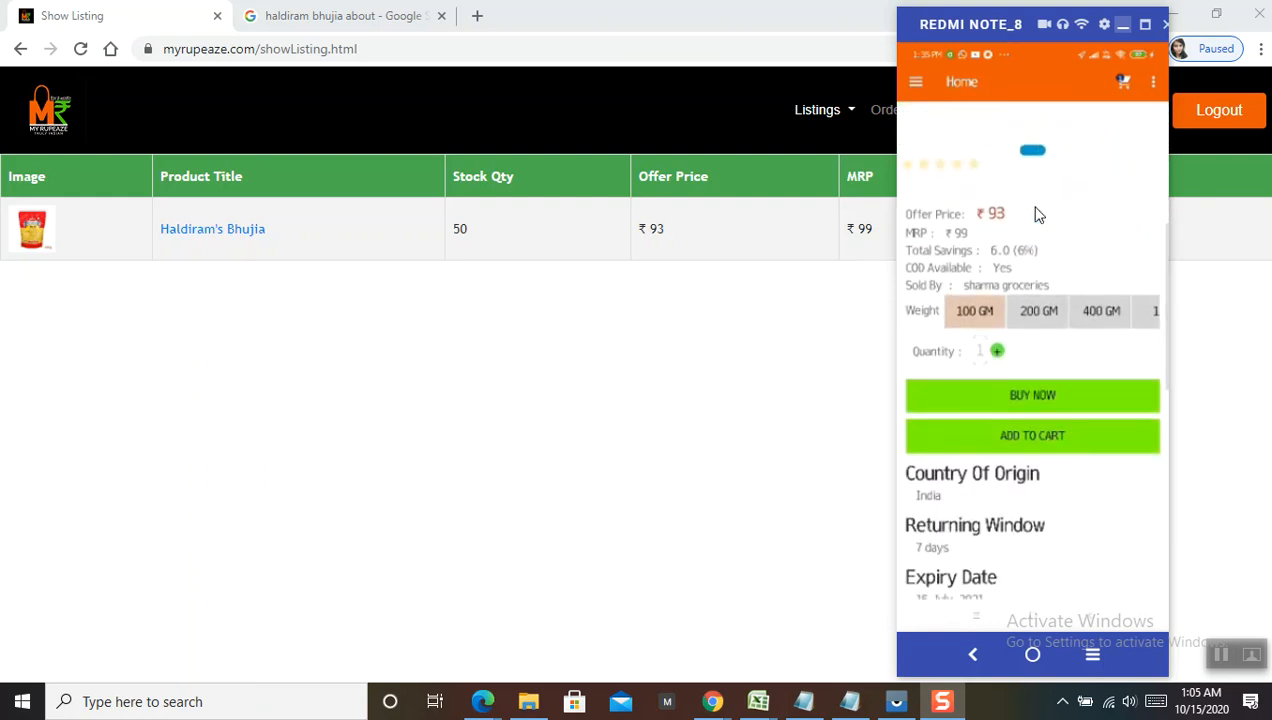